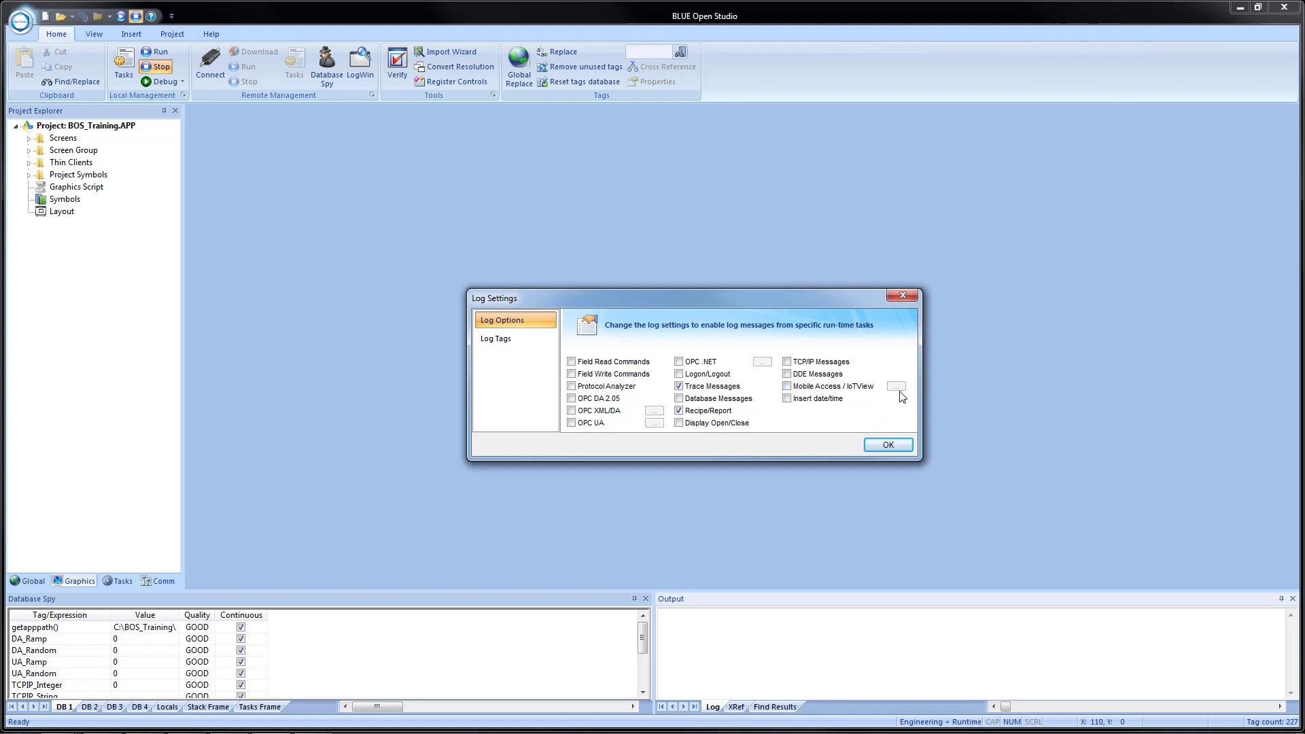
- Examine the message types, components and verbosity levels offered for Mobile Access / IoTView logging, leaving that log option disabled
{"action": "left_click", "coordinate": [789, 387]}
{"action": "left_click", "coordinate": [896, 386]}
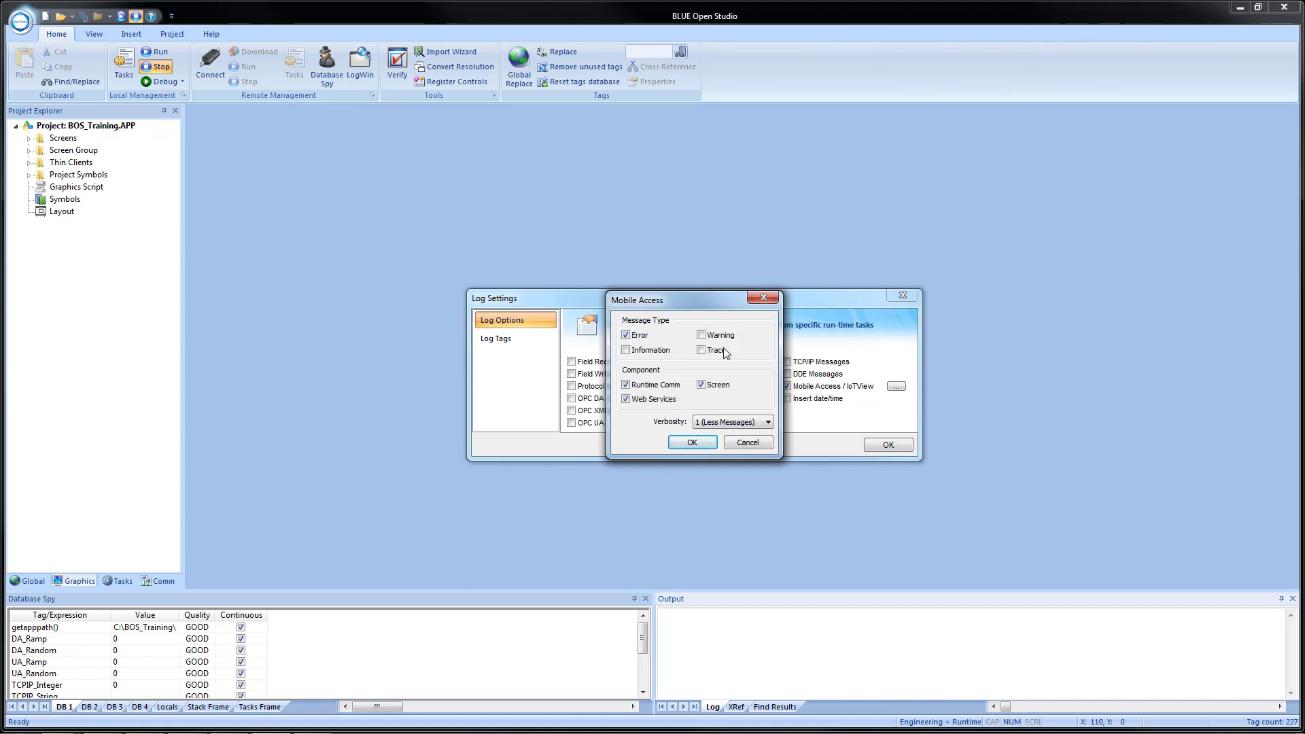
{"action": "left_click", "coordinate": [746, 423]}
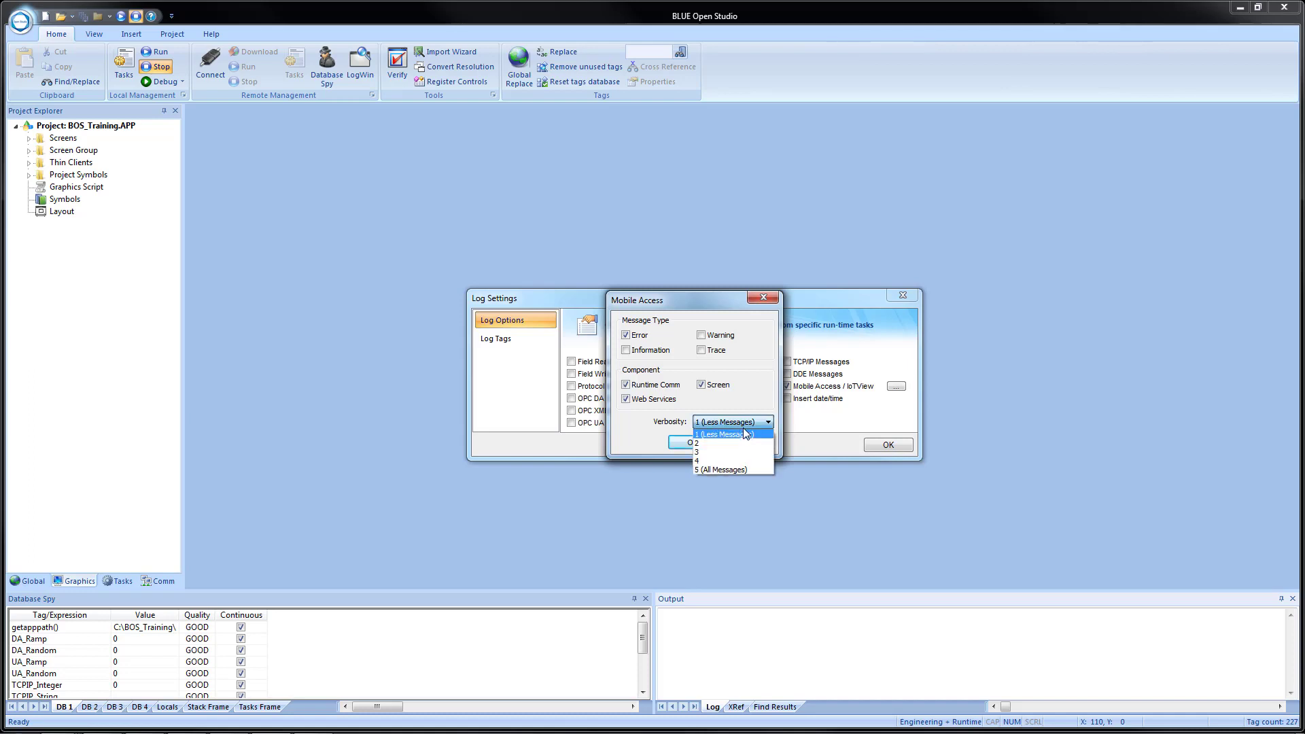
{"action": "left_click", "coordinate": [738, 400]}
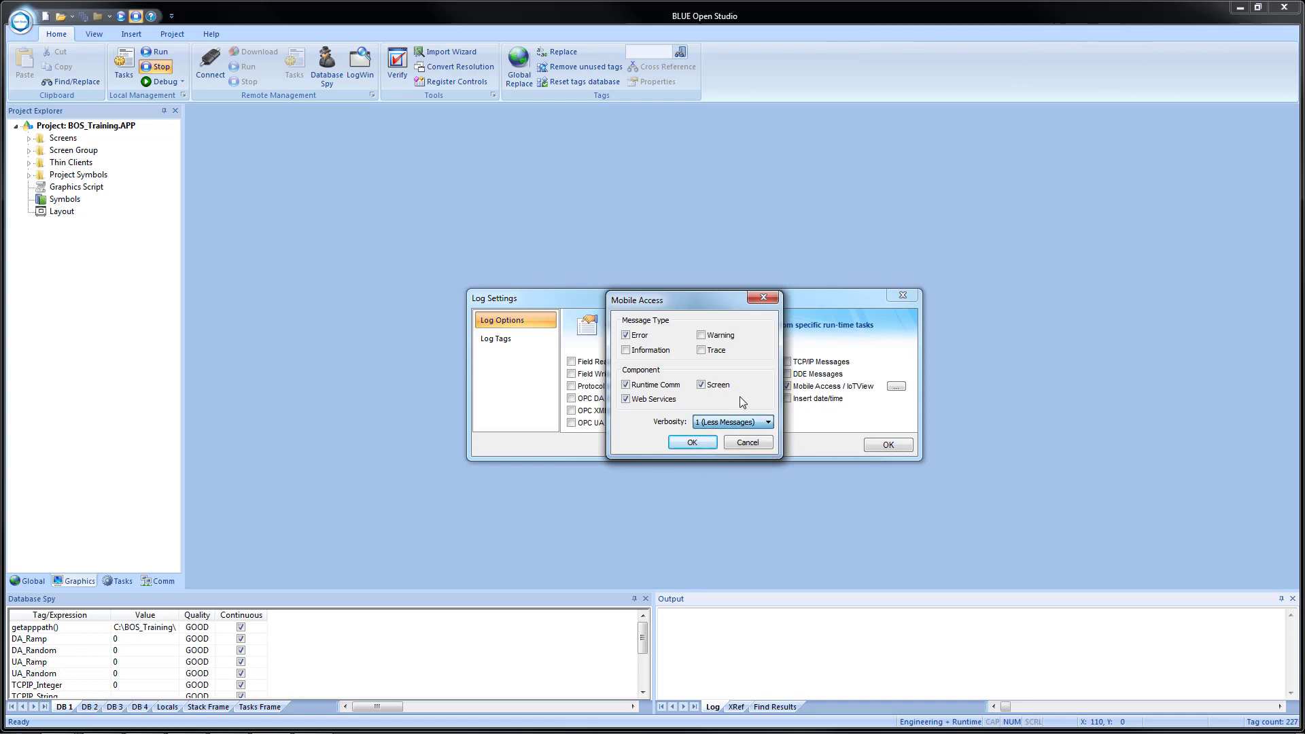
{"action": "left_click", "coordinate": [762, 446]}
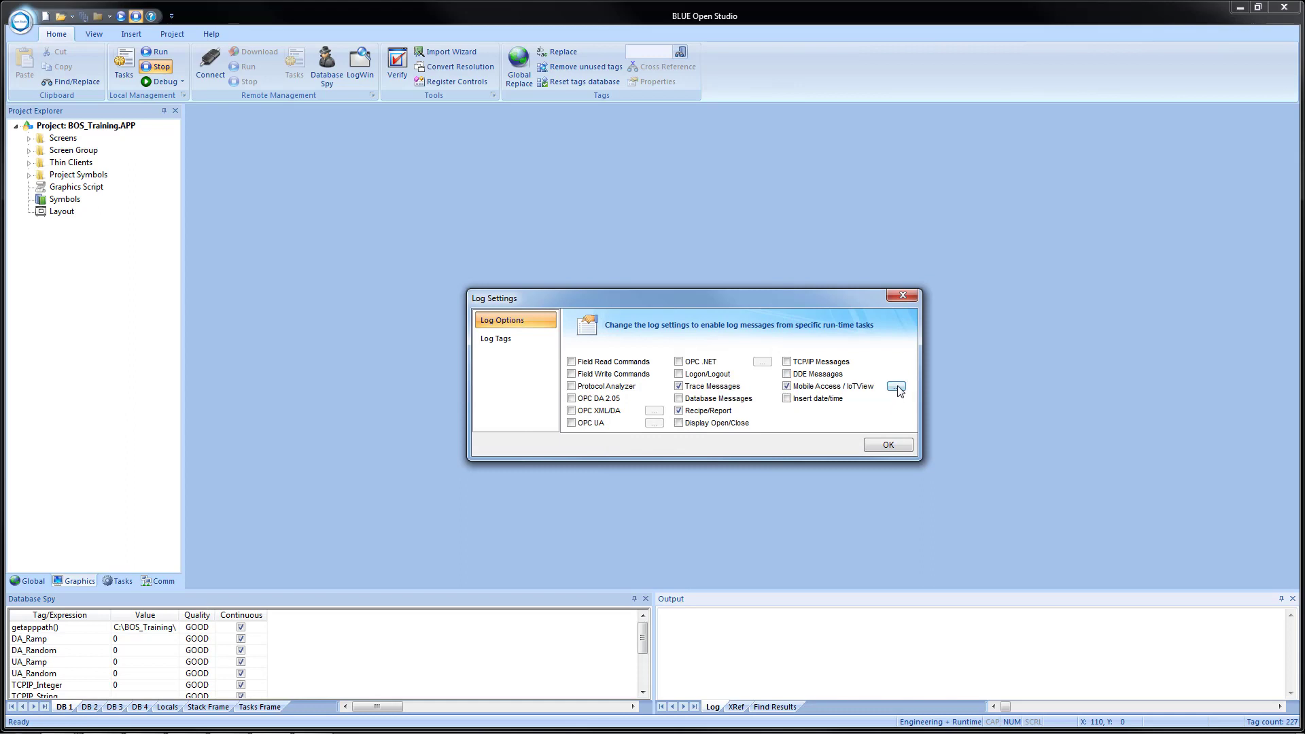
{"action": "left_click", "coordinate": [897, 386]}
{"action": "left_click", "coordinate": [749, 446]}
{"action": "left_click", "coordinate": [843, 386]}
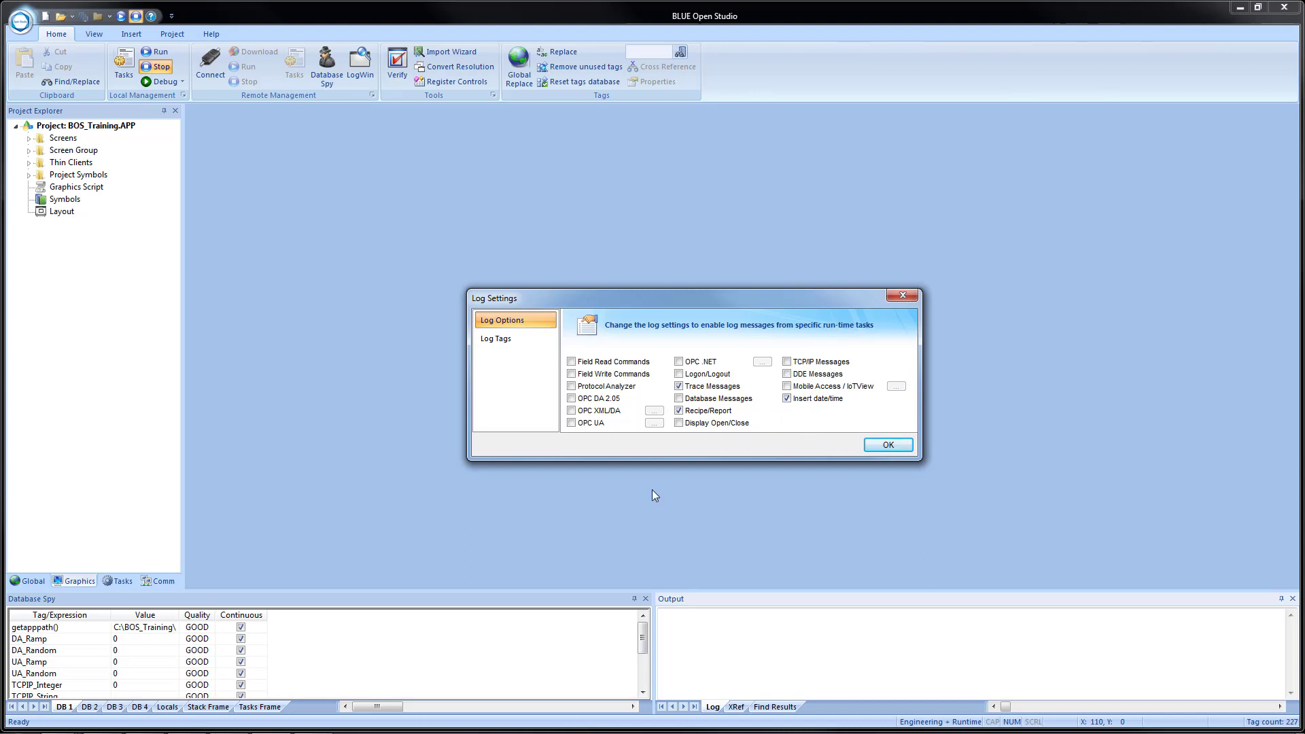
- Add the AlarmMax tag to the log tags and remove it from the list again
{"action": "left_click", "coordinate": [495, 340]}
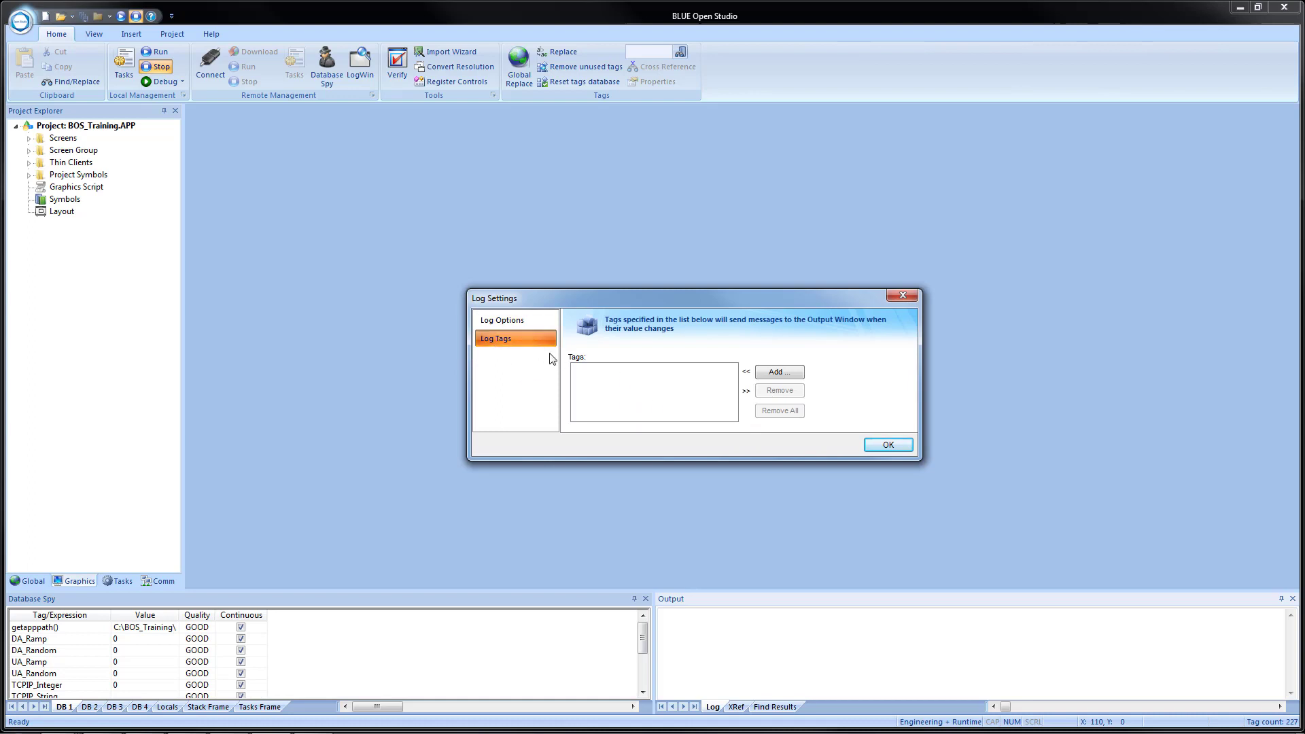
{"action": "left_click", "coordinate": [780, 372]}
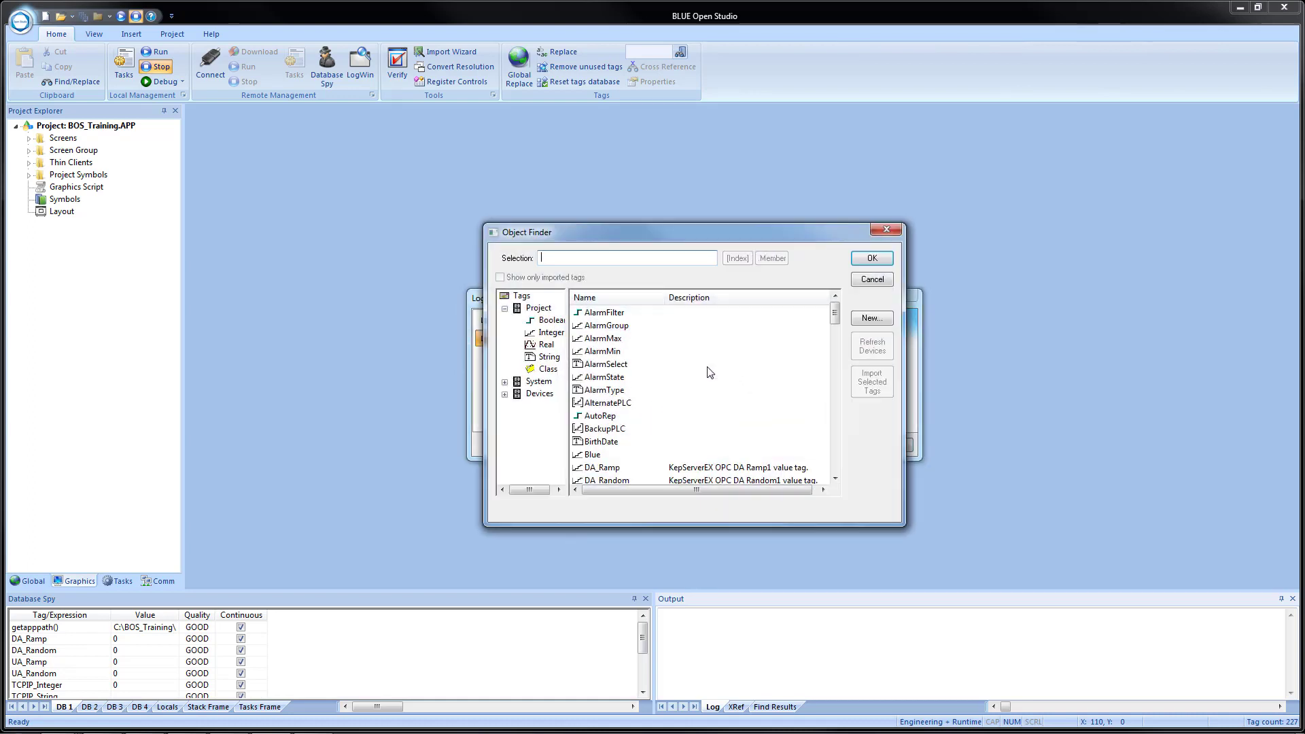
{"action": "left_click", "coordinate": [614, 340]}
{"action": "left_click", "coordinate": [872, 259]}
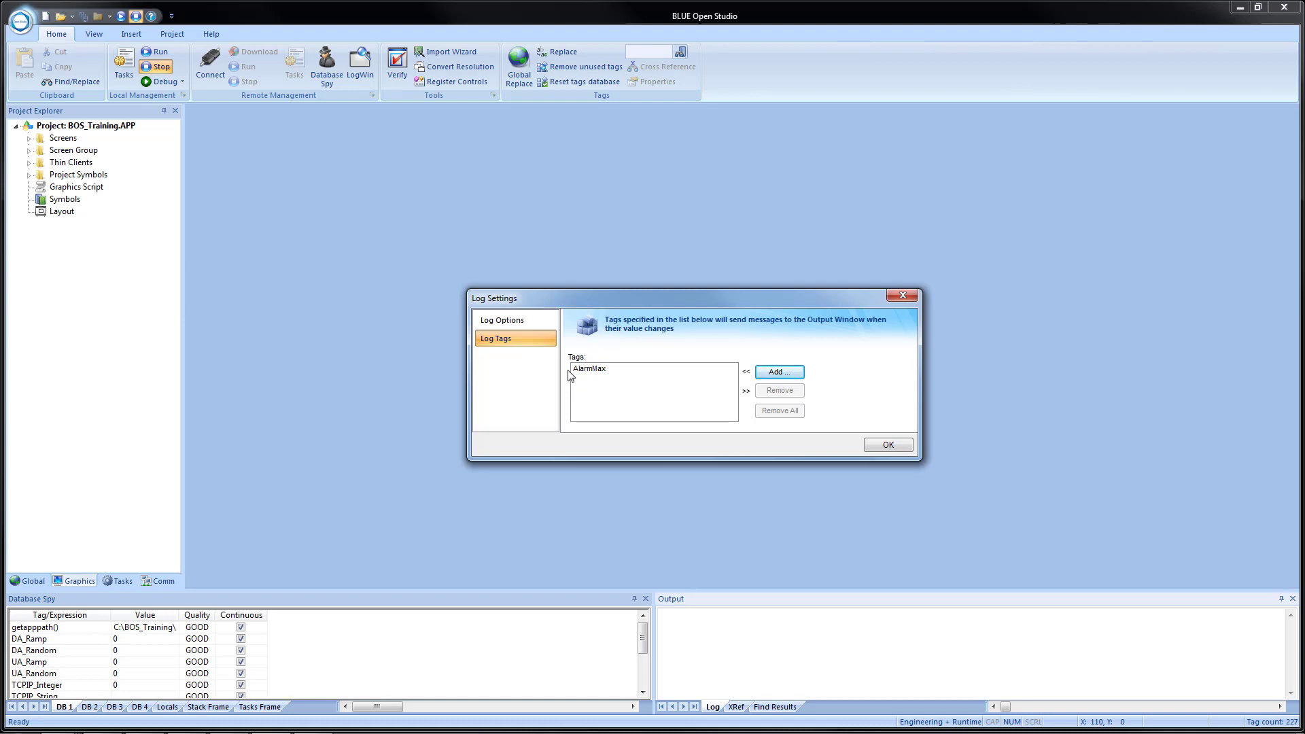
{"action": "left_click", "coordinate": [589, 371]}
{"action": "left_click", "coordinate": [785, 392]}
- Add the DA_Random tag to the log tags and accept the log settings
{"action": "left_click", "coordinate": [780, 374]}
{"action": "scroll", "coordinate": [621, 393], "scroll_direction": "down", "scroll_amount": 2}
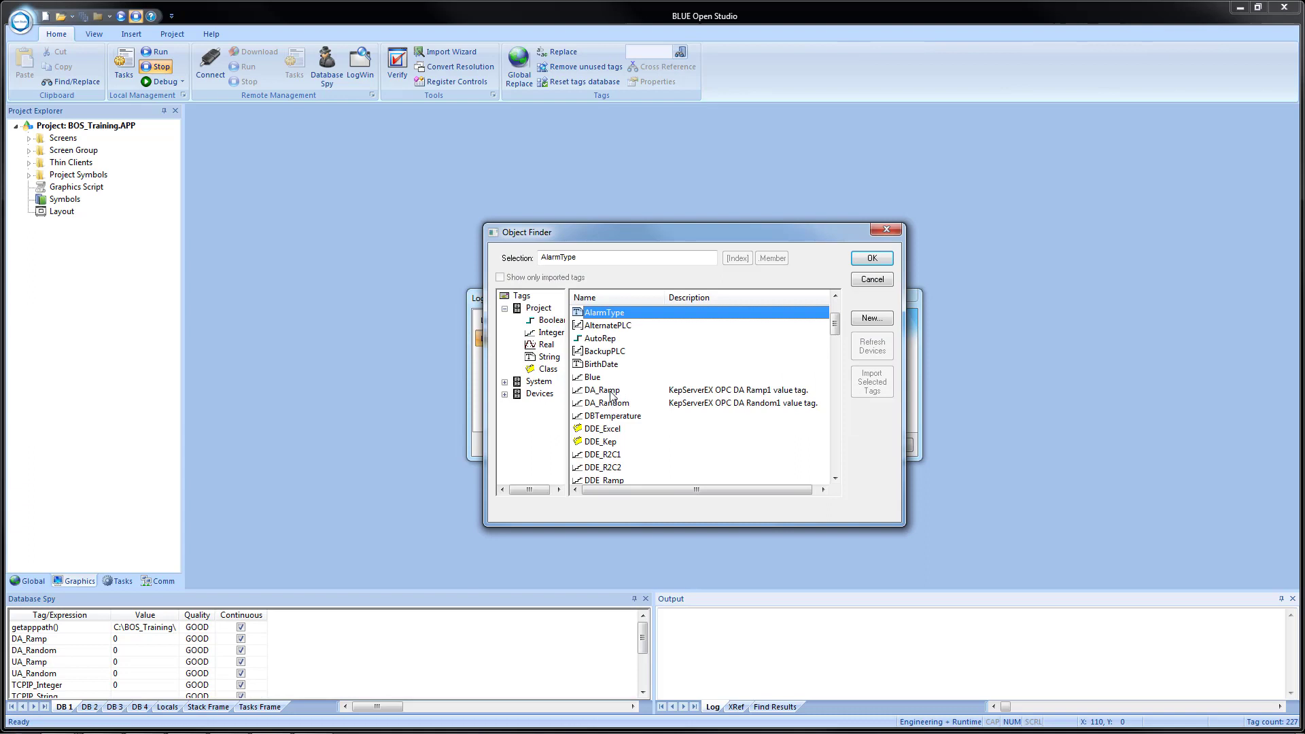
{"action": "left_click", "coordinate": [600, 404]}
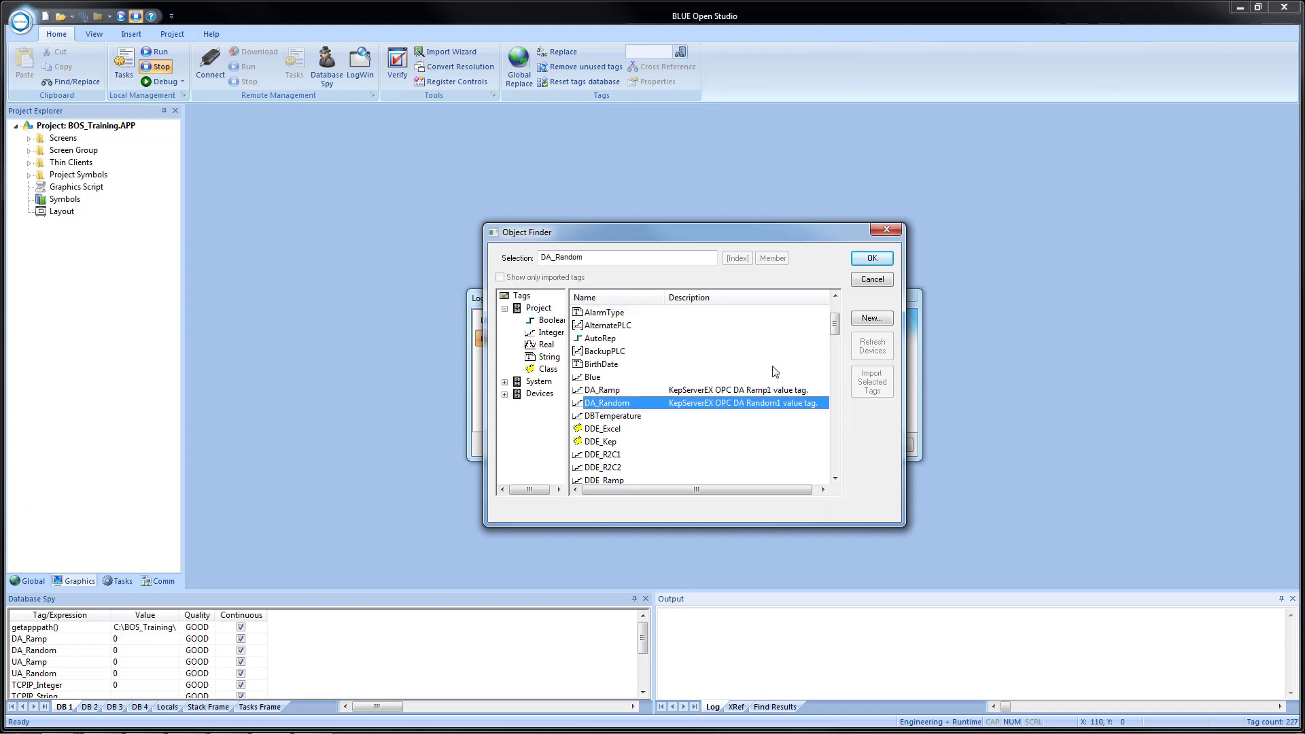
{"action": "left_click", "coordinate": [872, 259]}
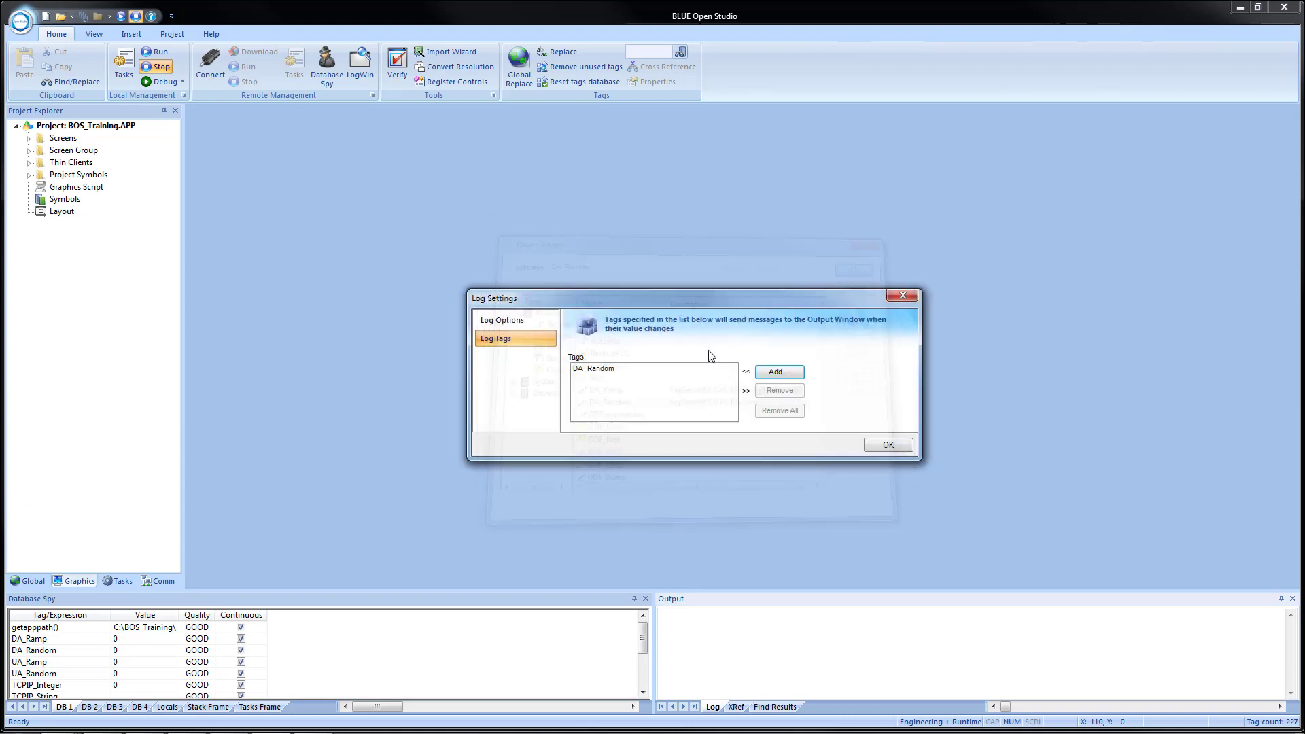
{"action": "left_click", "coordinate": [500, 319]}
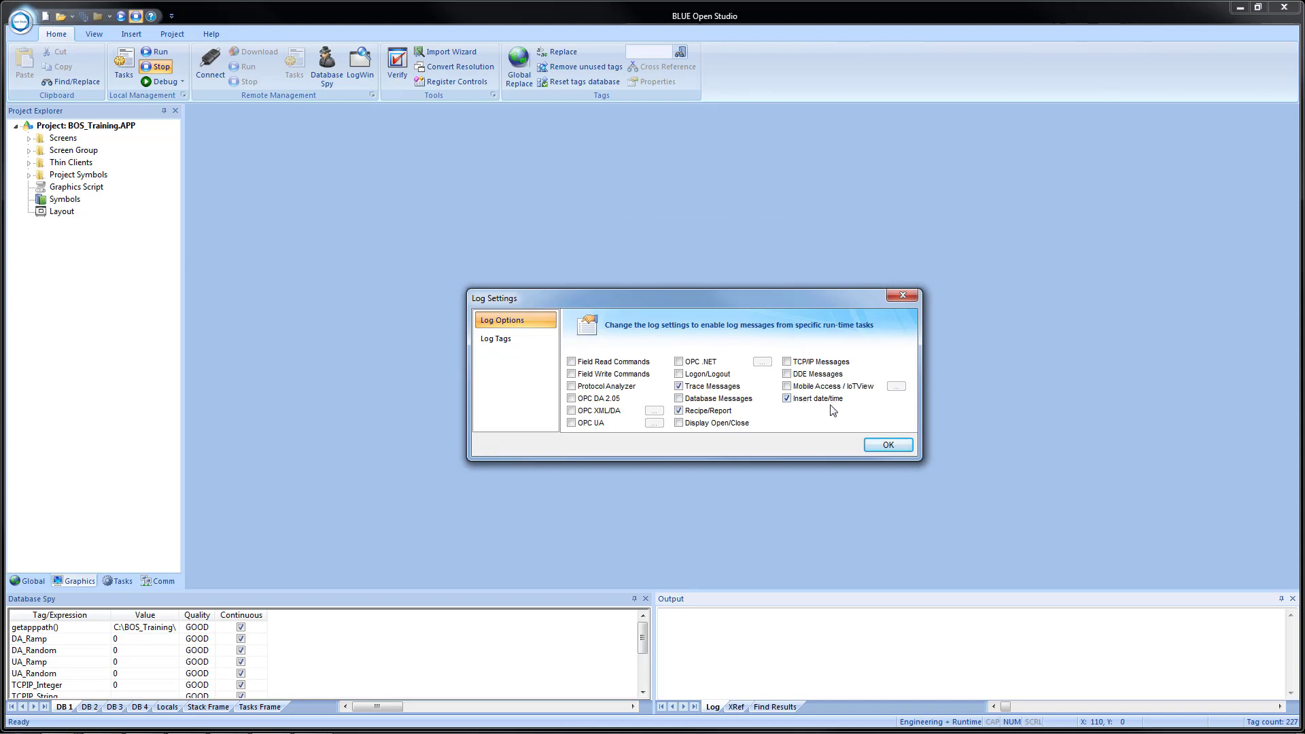
{"action": "left_click", "coordinate": [884, 446]}
- Run the project locally and pause the messages in the Output log
{"action": "left_click", "coordinate": [120, 17]}
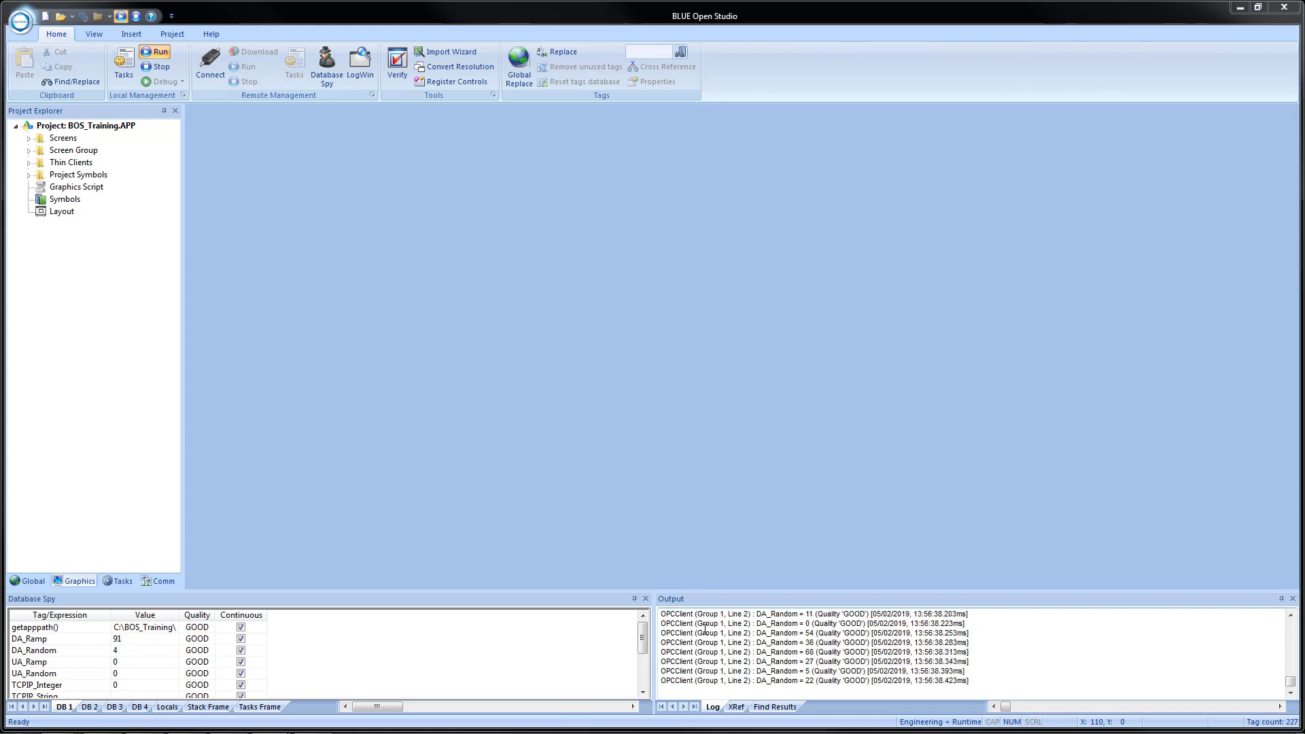
{"action": "right_click", "coordinate": [995, 647]}
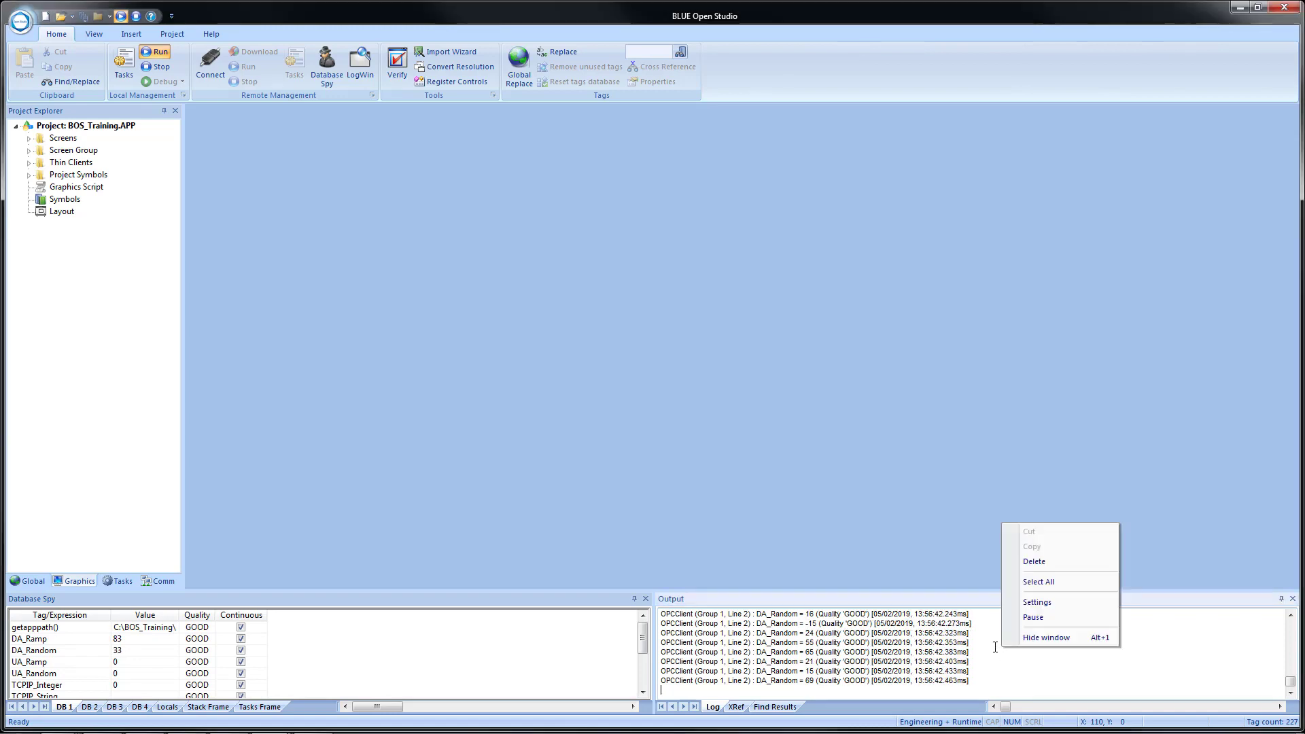
{"action": "left_click", "coordinate": [1053, 619]}
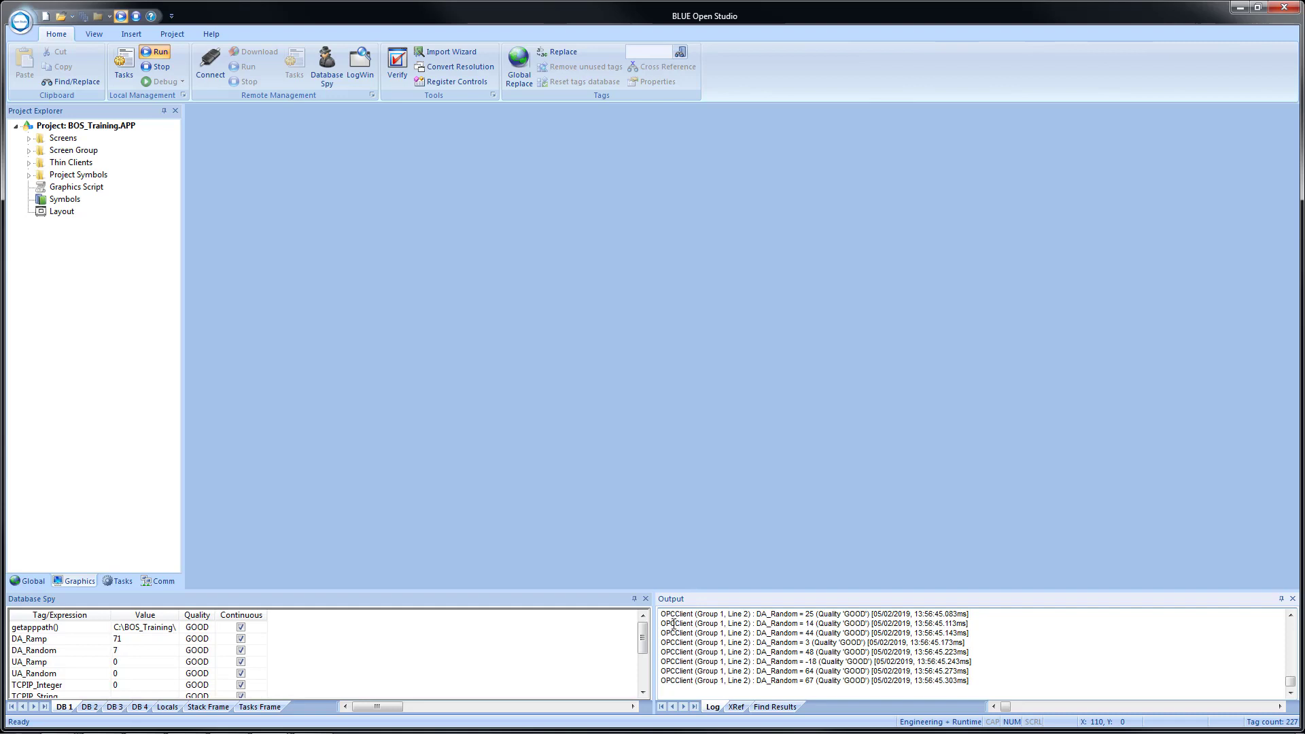
- Copy a block of several consecutive DA_Random messages from the paused Output log and clear the selection
{"action": "left_click_drag", "start_coordinate": [675, 622], "coordinate": [822, 663]}
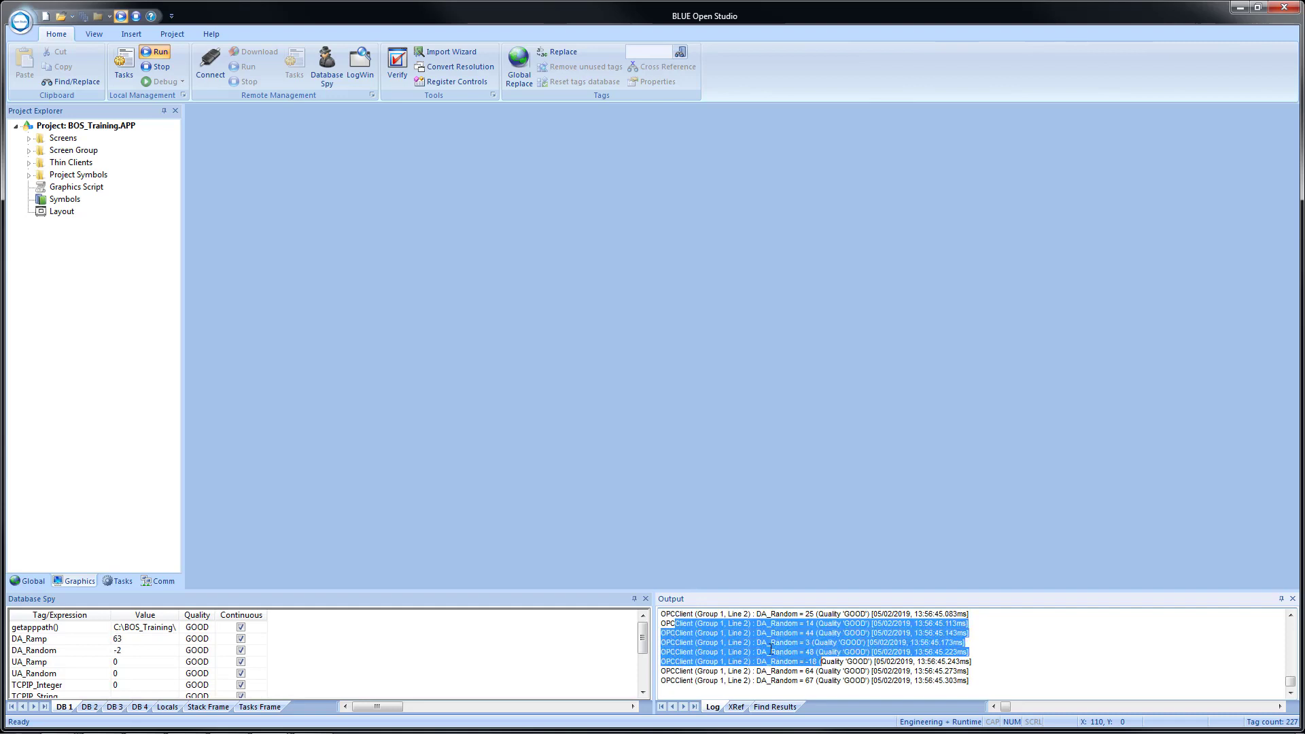
{"action": "left_click_drag", "start_coordinate": [670, 624], "coordinate": [787, 663]}
{"action": "right_click", "coordinate": [792, 648]}
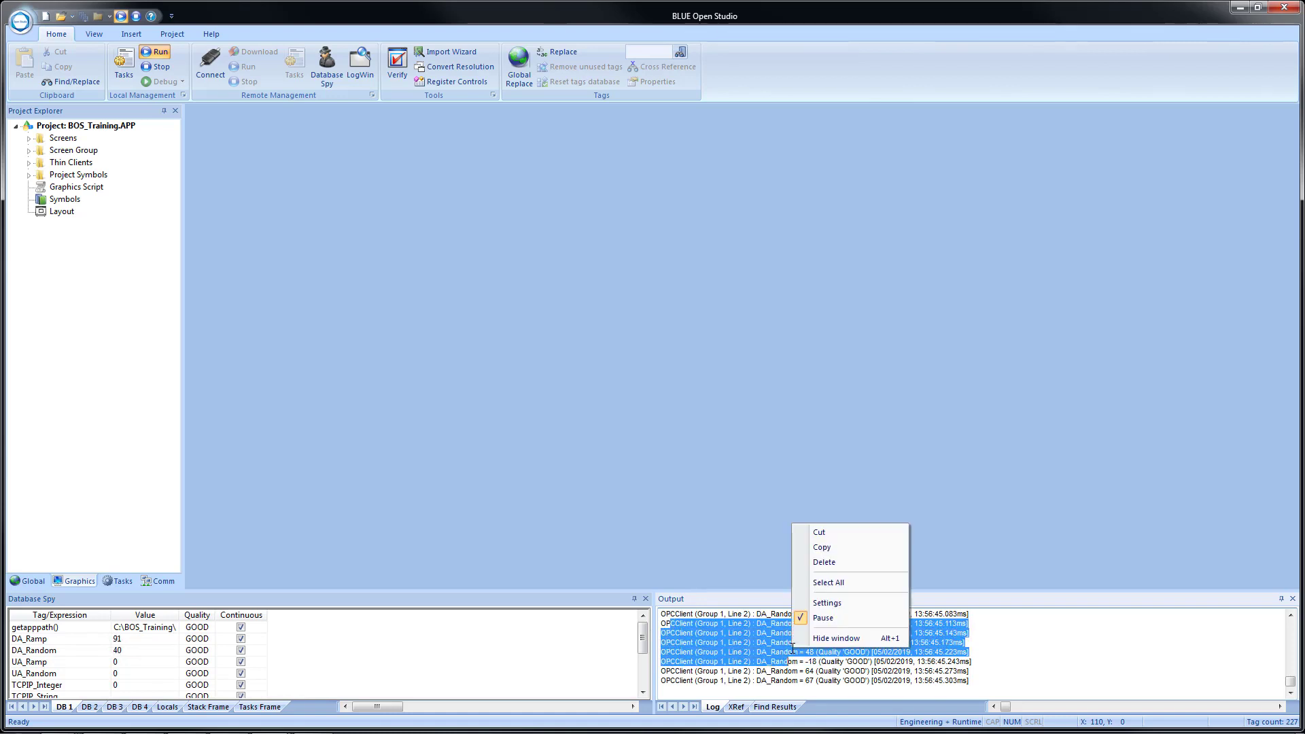
{"action": "left_click", "coordinate": [834, 546]}
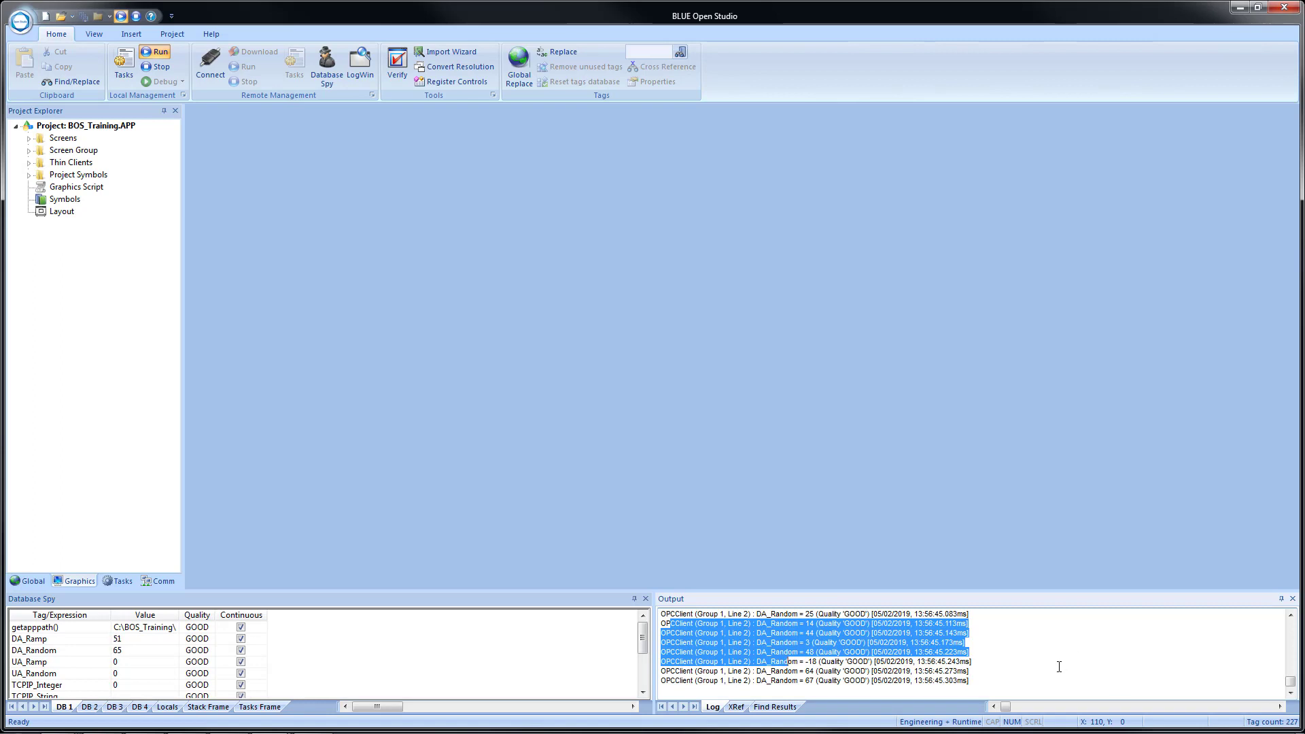
{"action": "left_click", "coordinate": [1020, 656]}
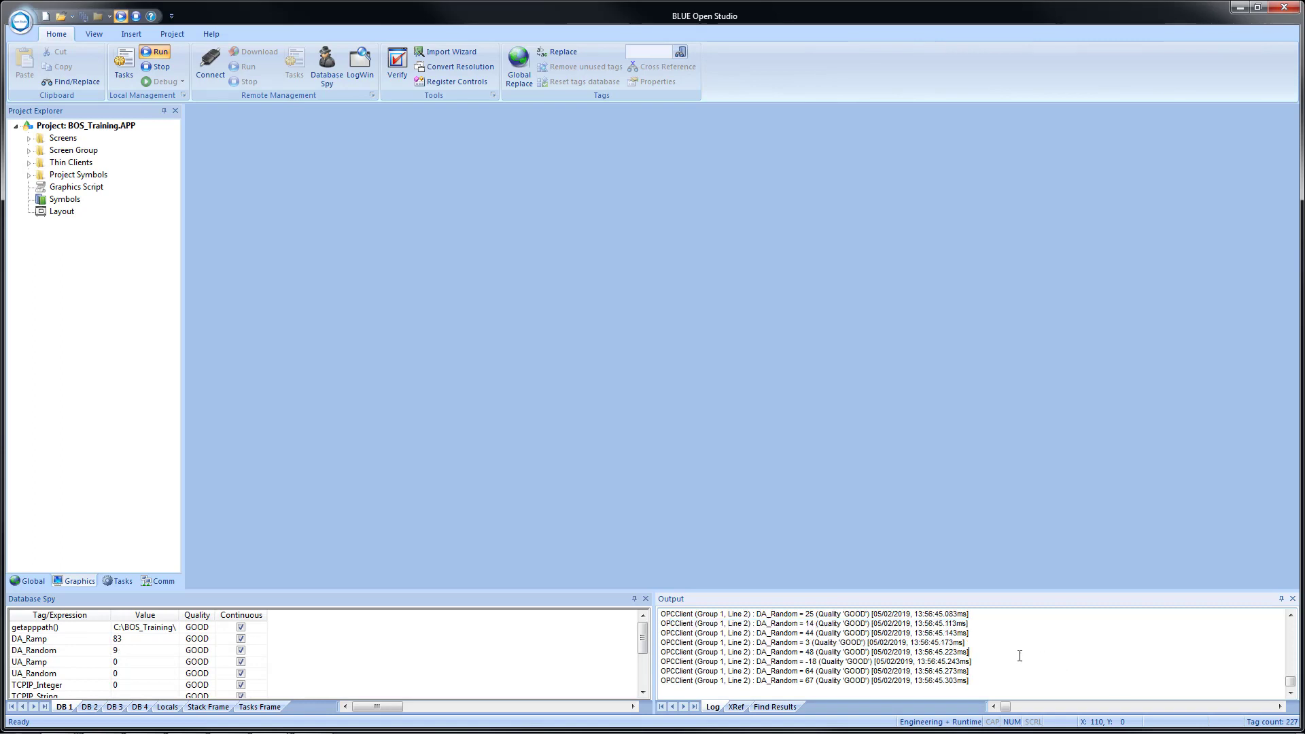
- Delete all messages from the paused Output log and resume logging, clearing the running log once more
{"action": "right_click", "coordinate": [988, 641]}
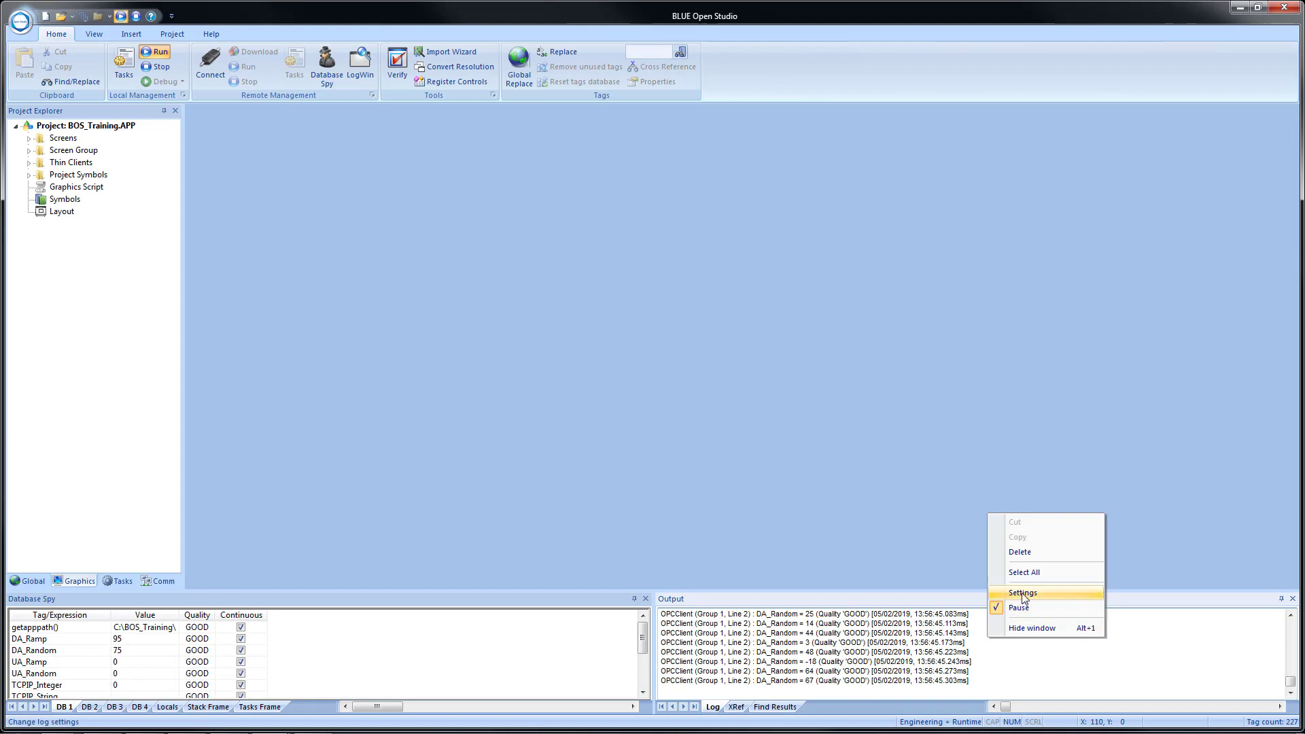
{"action": "left_click", "coordinate": [1023, 552]}
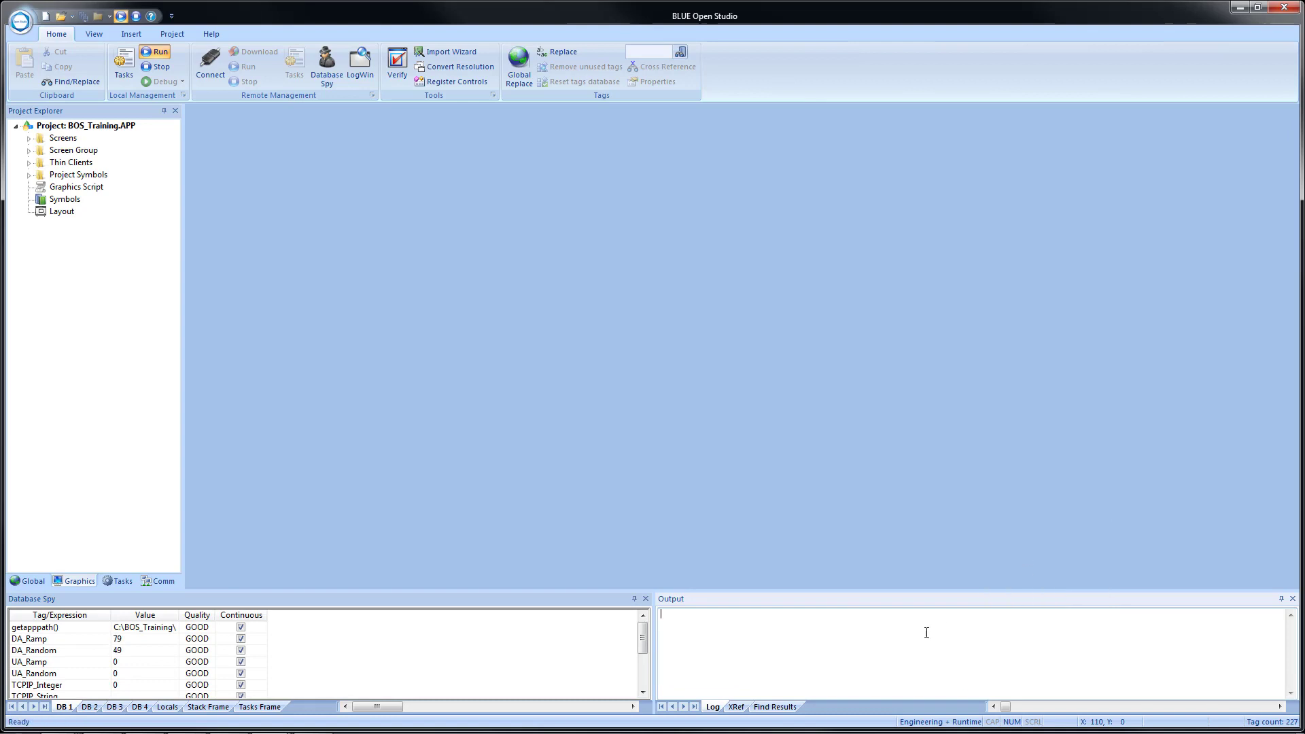
{"action": "right_click", "coordinate": [888, 636]}
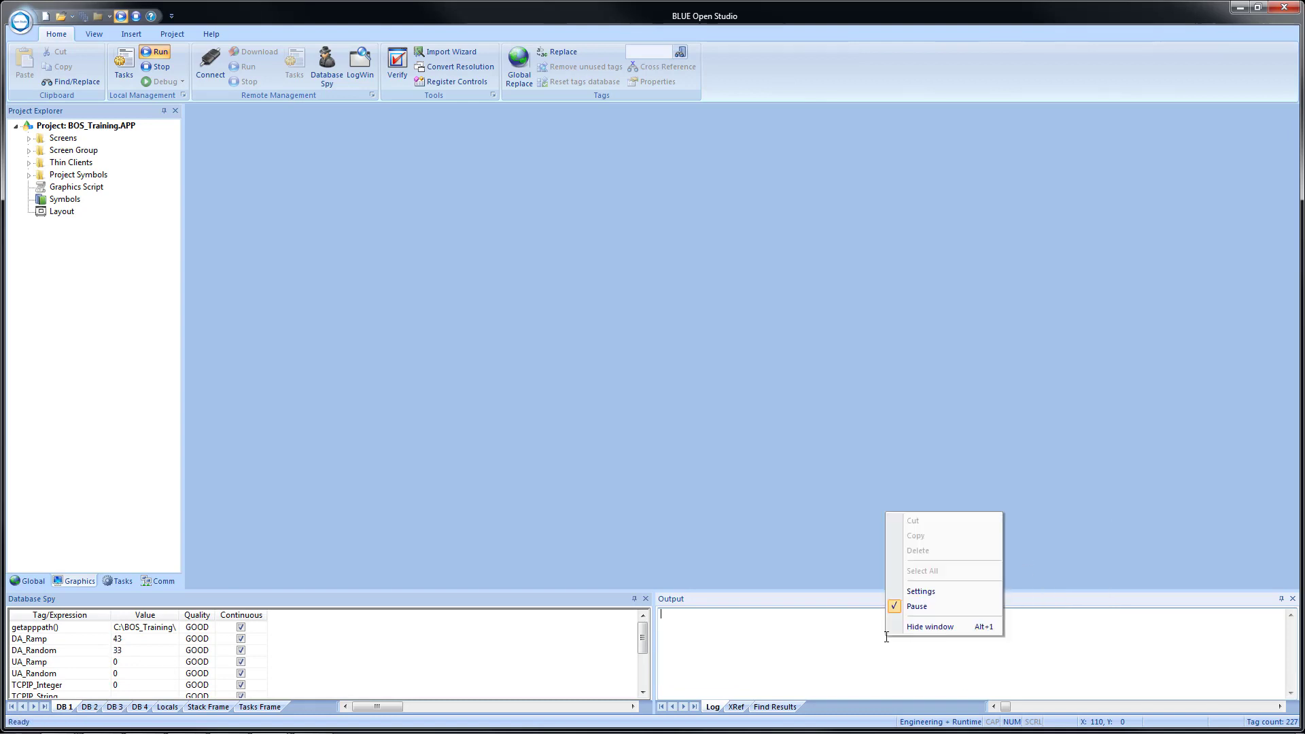
{"action": "left_click", "coordinate": [922, 614]}
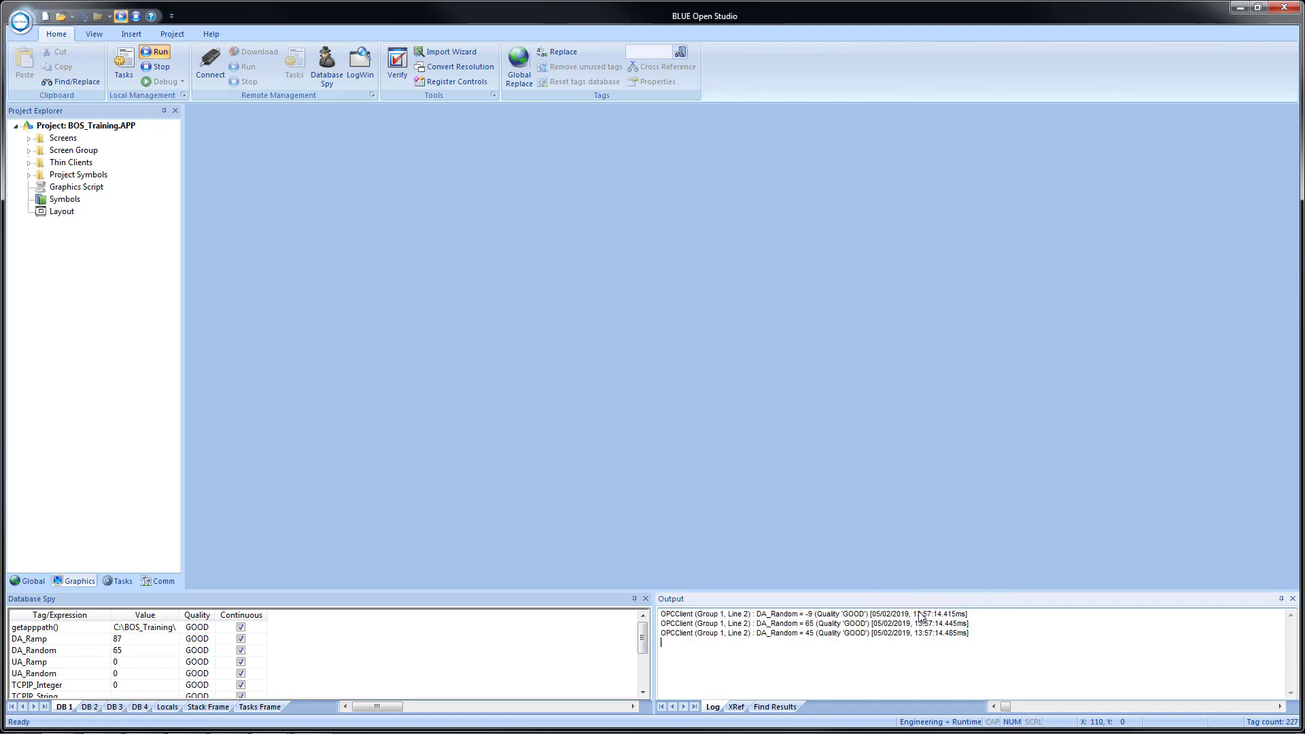
{"action": "right_click", "coordinate": [1058, 644]}
{"action": "left_click", "coordinate": [1087, 558]}
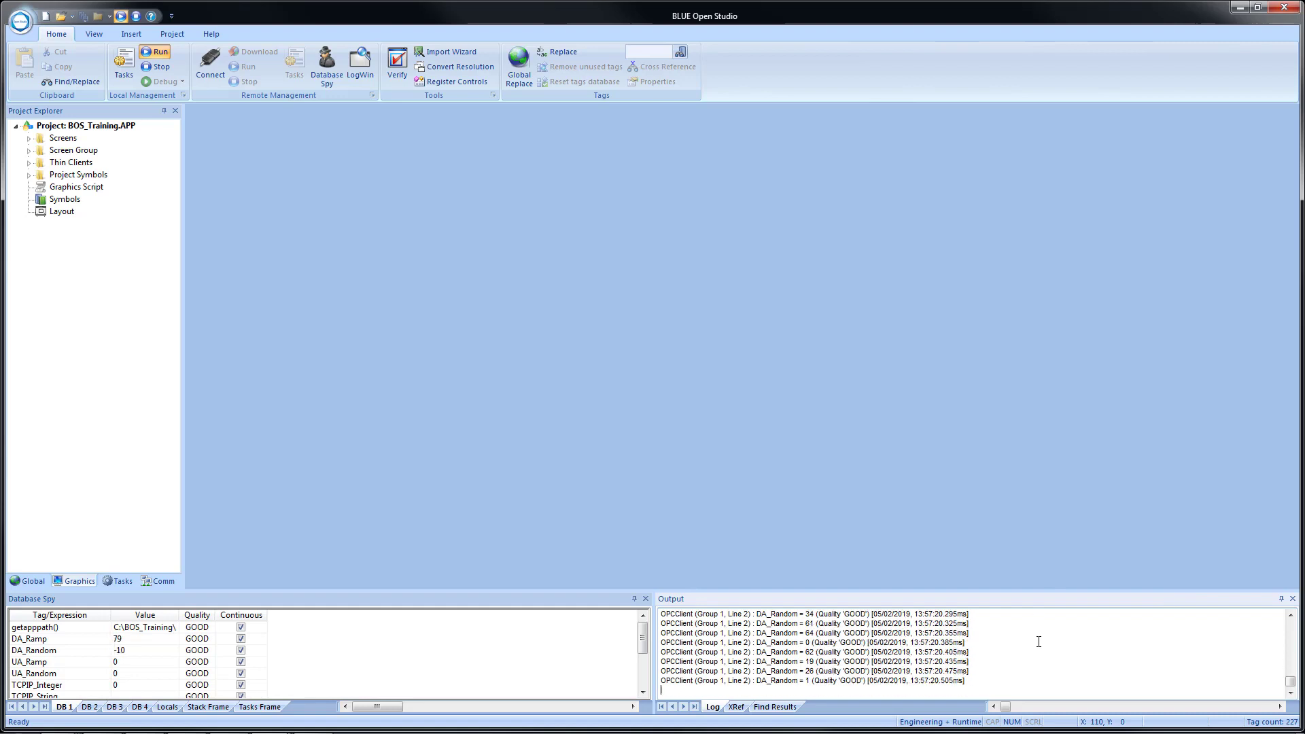
- Remove DA_Random from the log tags and delete the remaining messages from the Output log
{"action": "right_click", "coordinate": [1038, 639]}
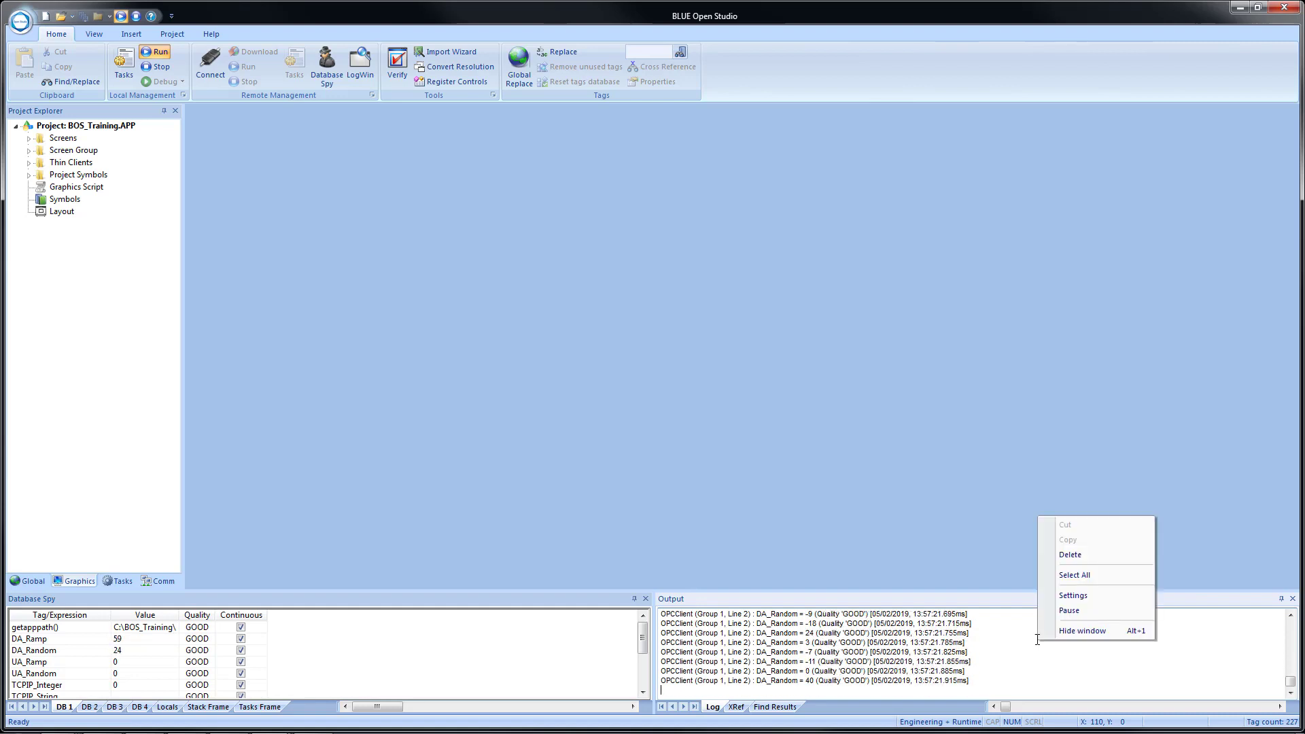
{"action": "left_click", "coordinate": [1073, 596]}
{"action": "left_click", "coordinate": [503, 338]}
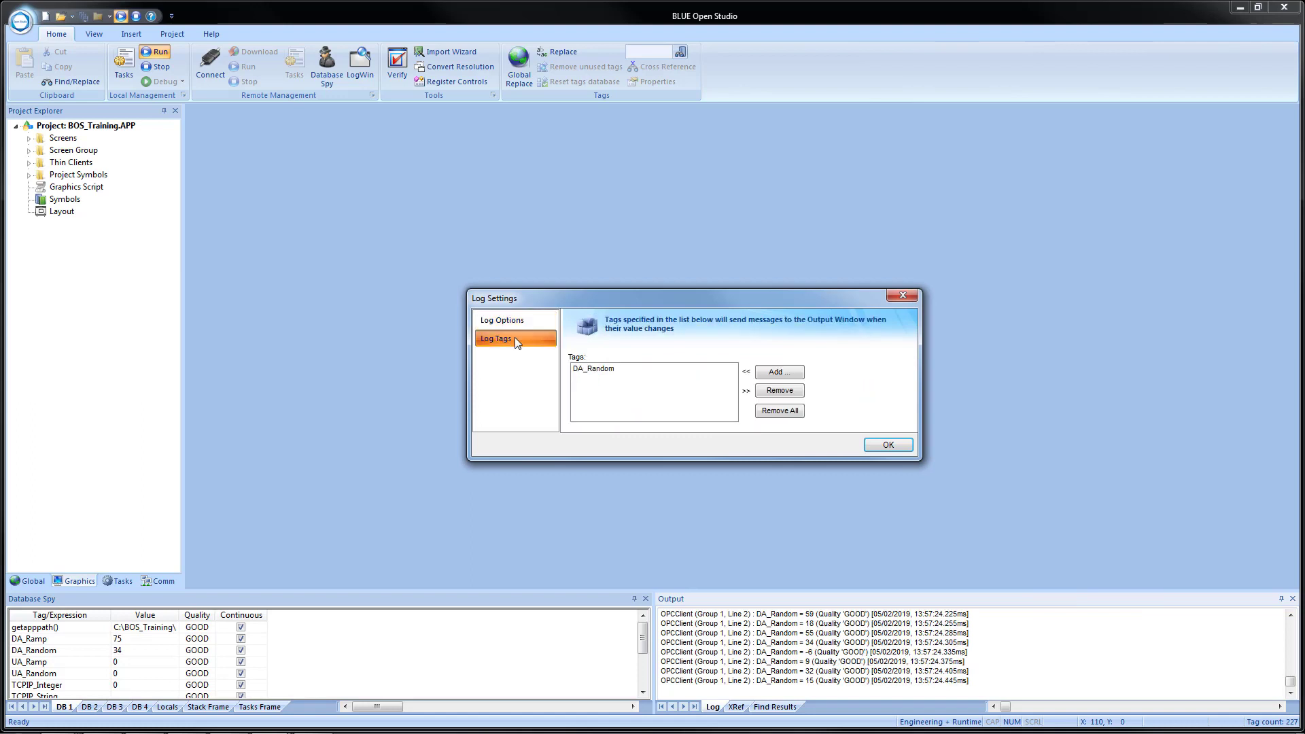
{"action": "left_click", "coordinate": [588, 369]}
{"action": "left_click", "coordinate": [780, 390]}
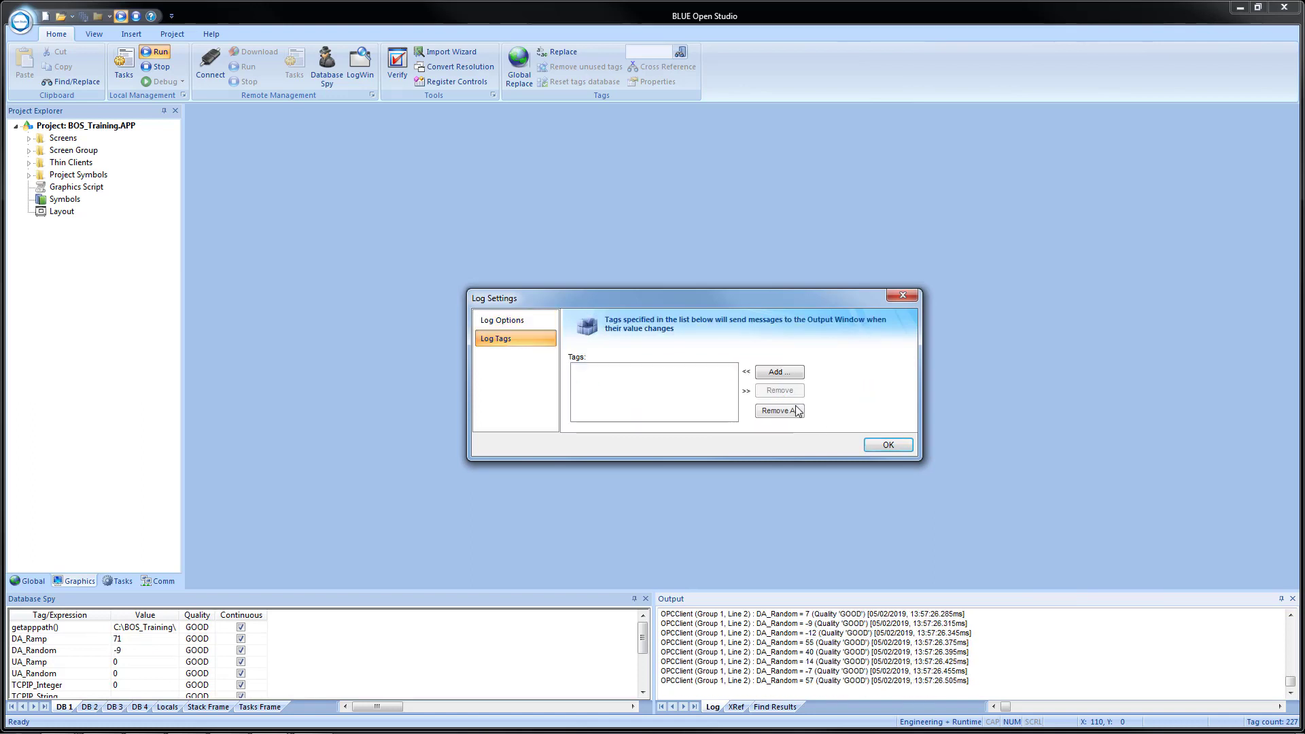
{"action": "left_click", "coordinate": [869, 450]}
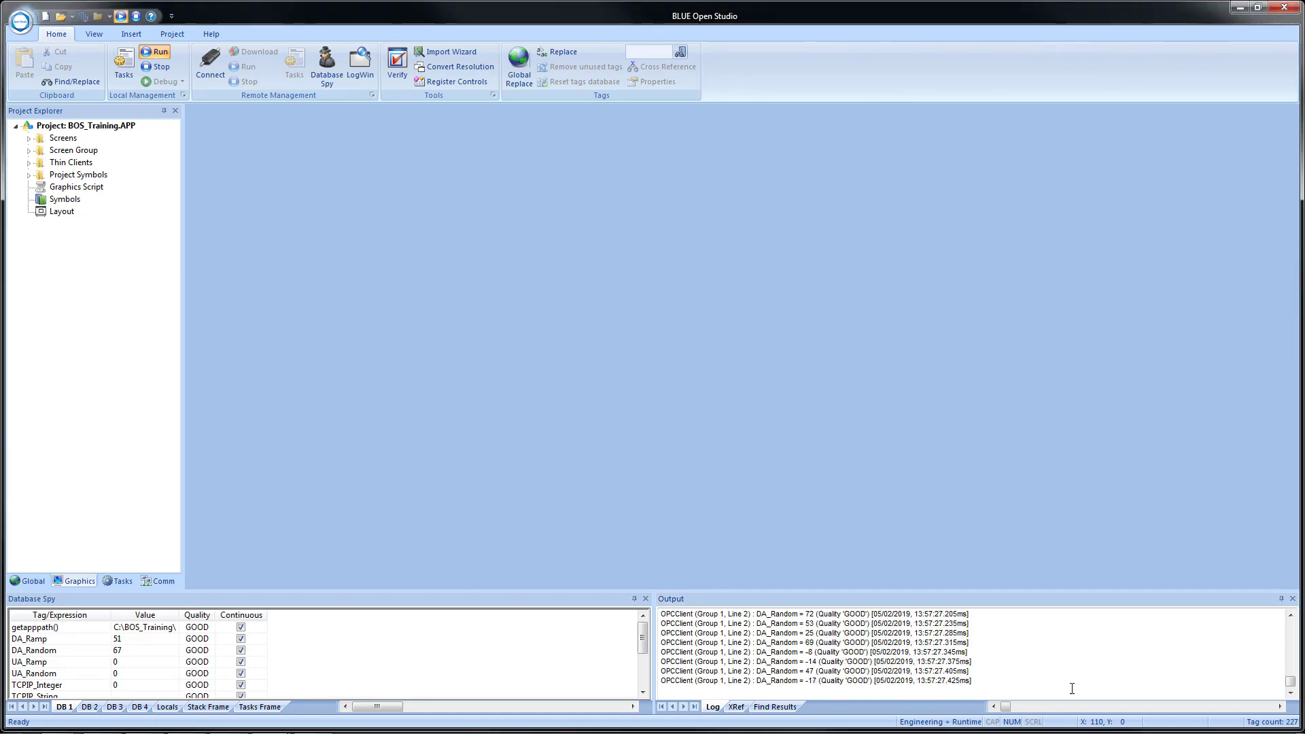
{"action": "right_click", "coordinate": [1046, 650]}
{"action": "left_click", "coordinate": [1086, 564]}
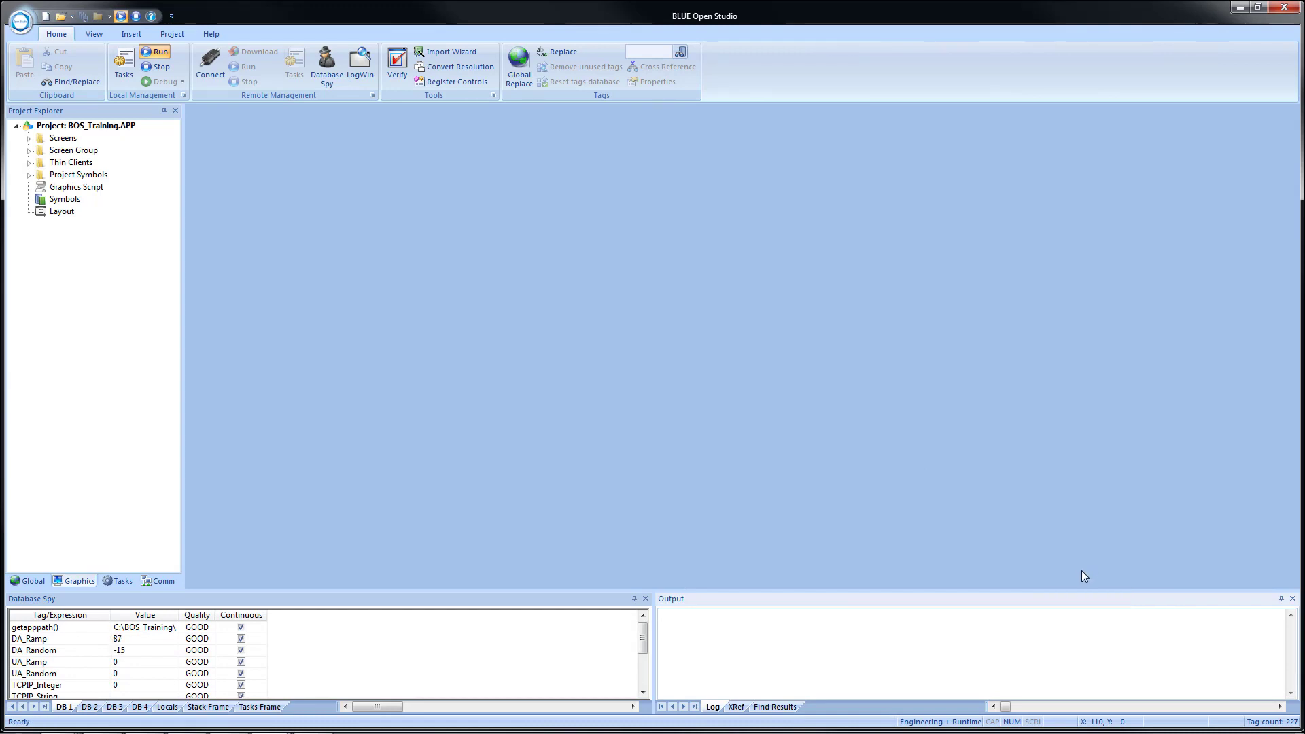
- View the XRef and Find Results pages of the Output window
{"action": "left_click", "coordinate": [734, 707]}
{"action": "left_click", "coordinate": [763, 710]}
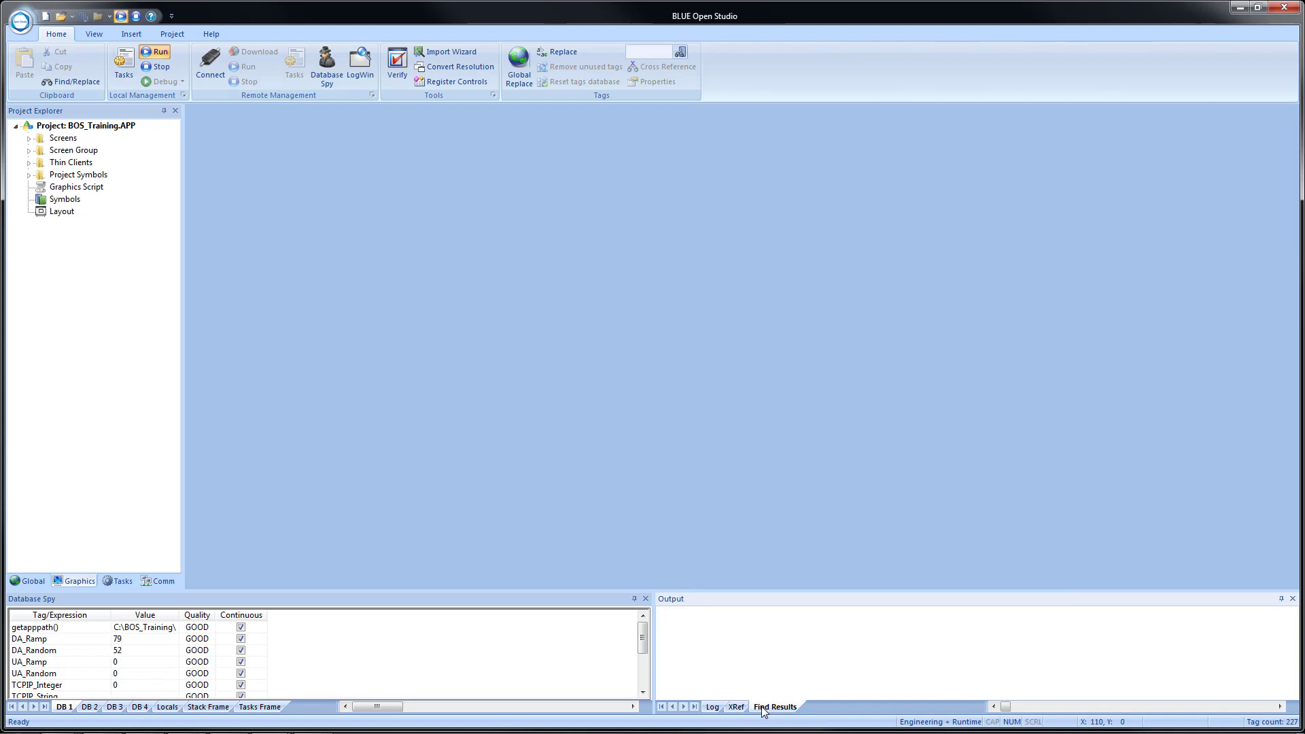
{"action": "left_click", "coordinate": [733, 708]}
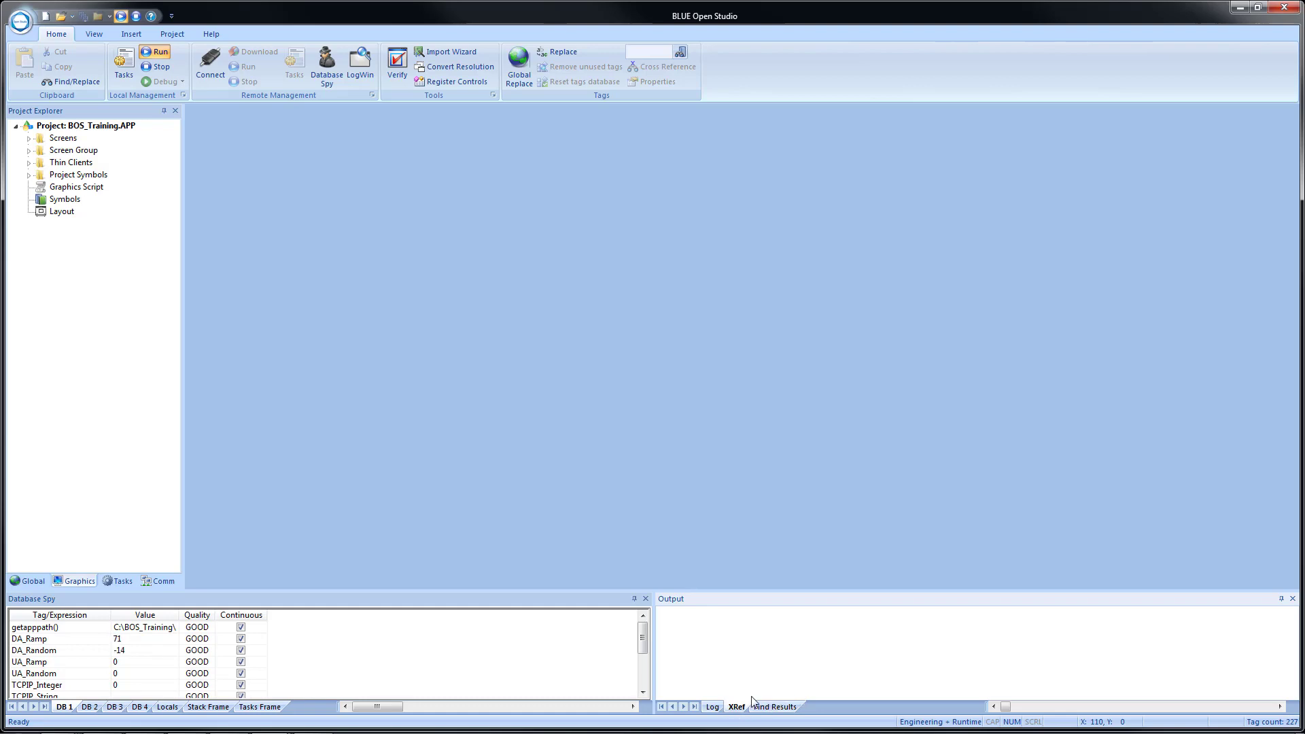
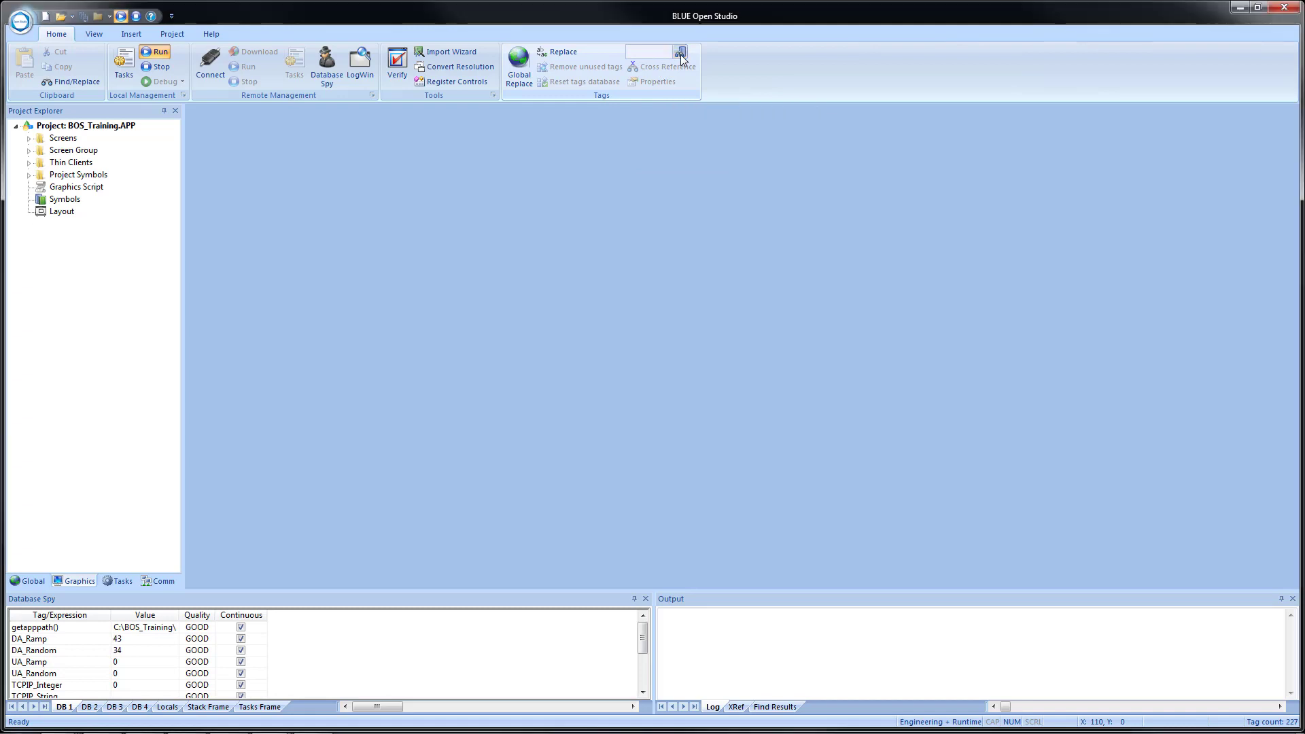
- Choose the AlternatePLC project tag in the Object Finder as the tag for cross-referencing
{"action": "left_click", "coordinate": [555, 357]}
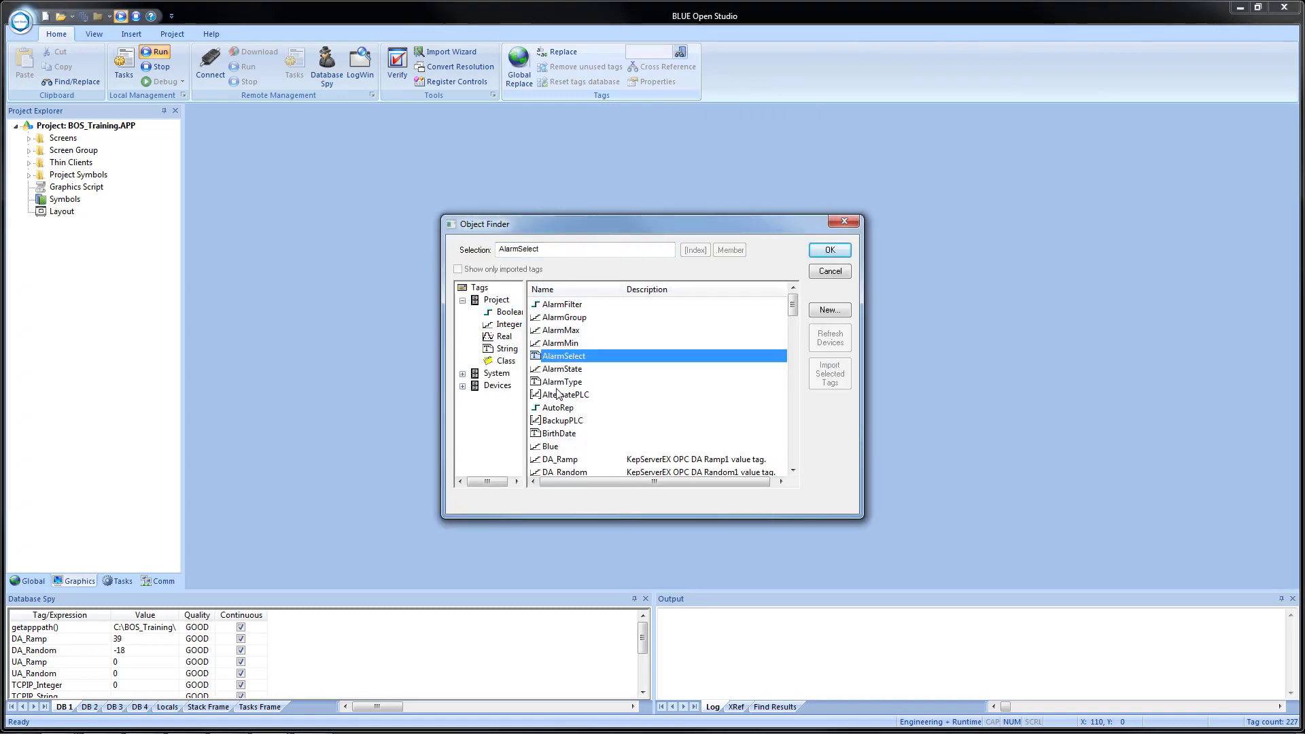
{"action": "left_click", "coordinate": [559, 394]}
{"action": "left_click", "coordinate": [831, 251]}
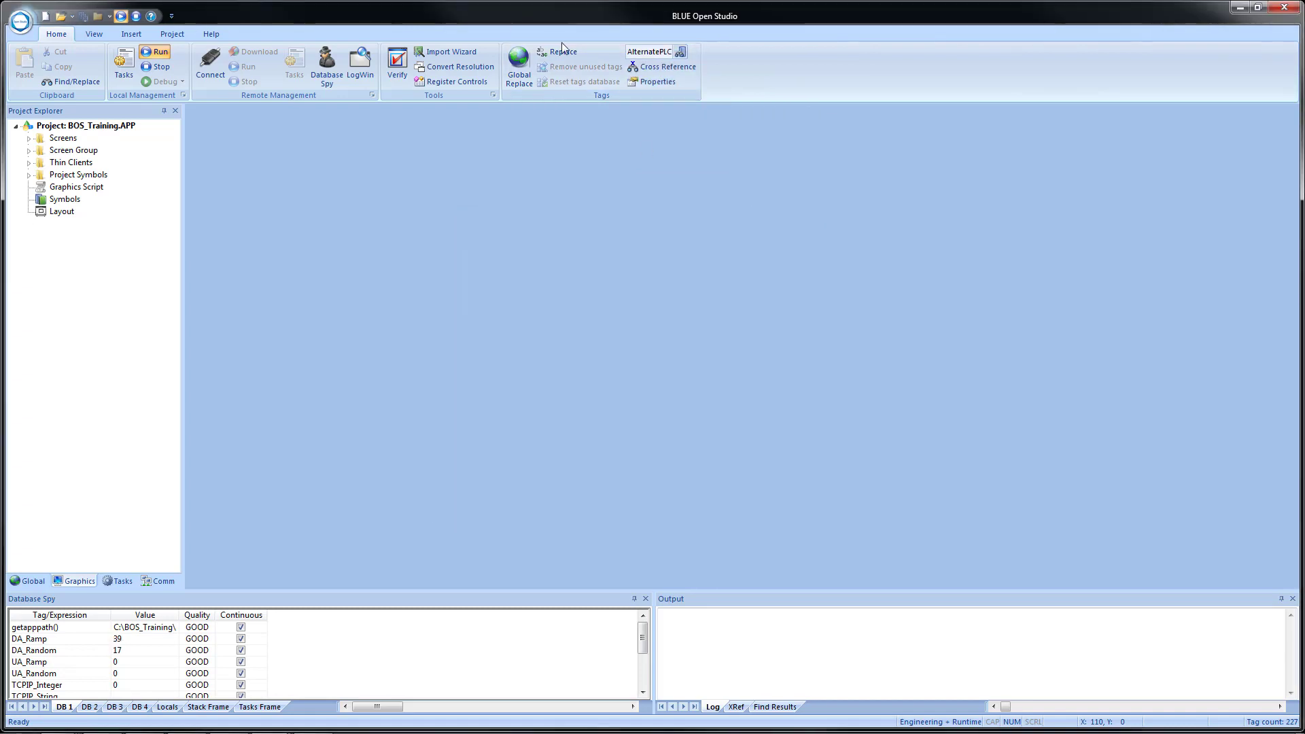
- Clear the AlternatePLC tag name from the cross-reference tag box
{"action": "left_click", "coordinate": [654, 53]}
{"action": "key", "text": "Delete"}
{"action": "key", "text": "Delete"}
{"action": "key", "text": "Delete"}
{"action": "key", "text": "Delete"}
{"action": "key", "text": "Delete"}
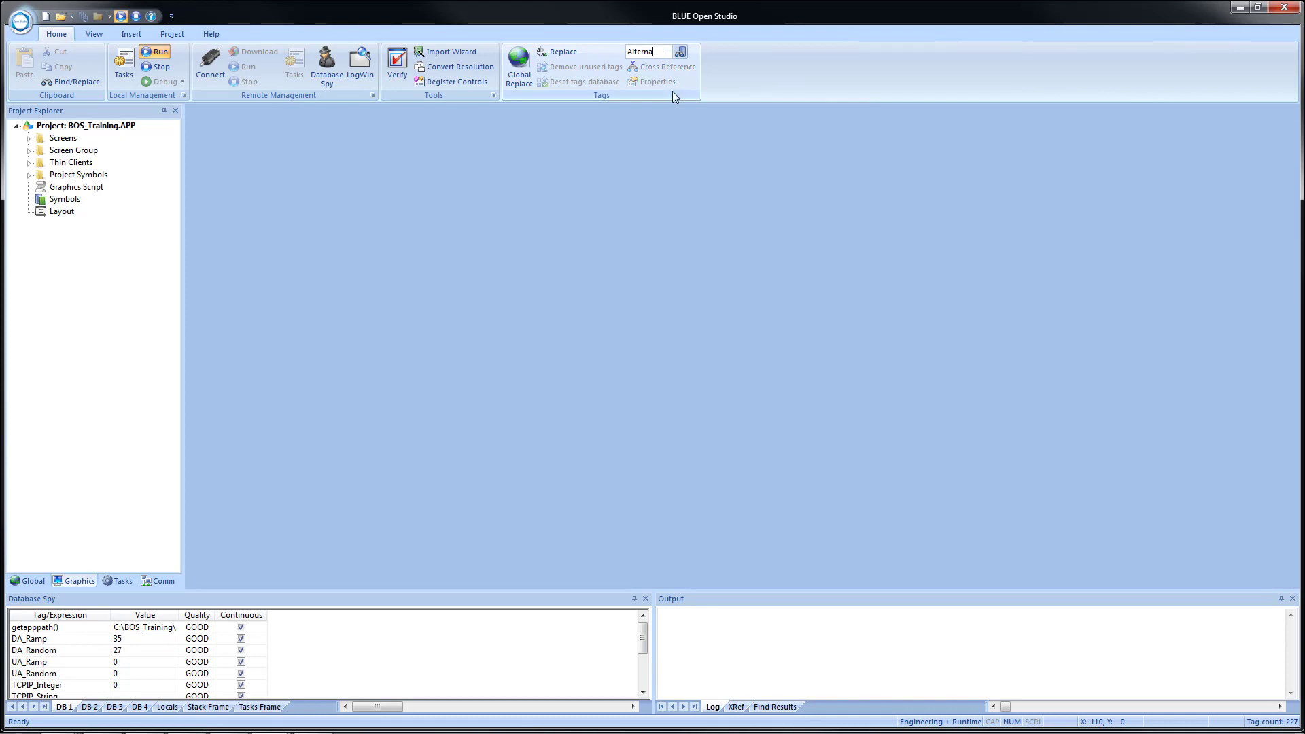
{"action": "key", "text": "BackSpace"}
{"action": "key", "text": "BackSpace"}
{"action": "key", "text": "BackSpace"}
{"action": "key", "text": "BackSpace"}
{"action": "key", "text": "BackSpace"}
{"action": "key", "text": "BackSpace"}
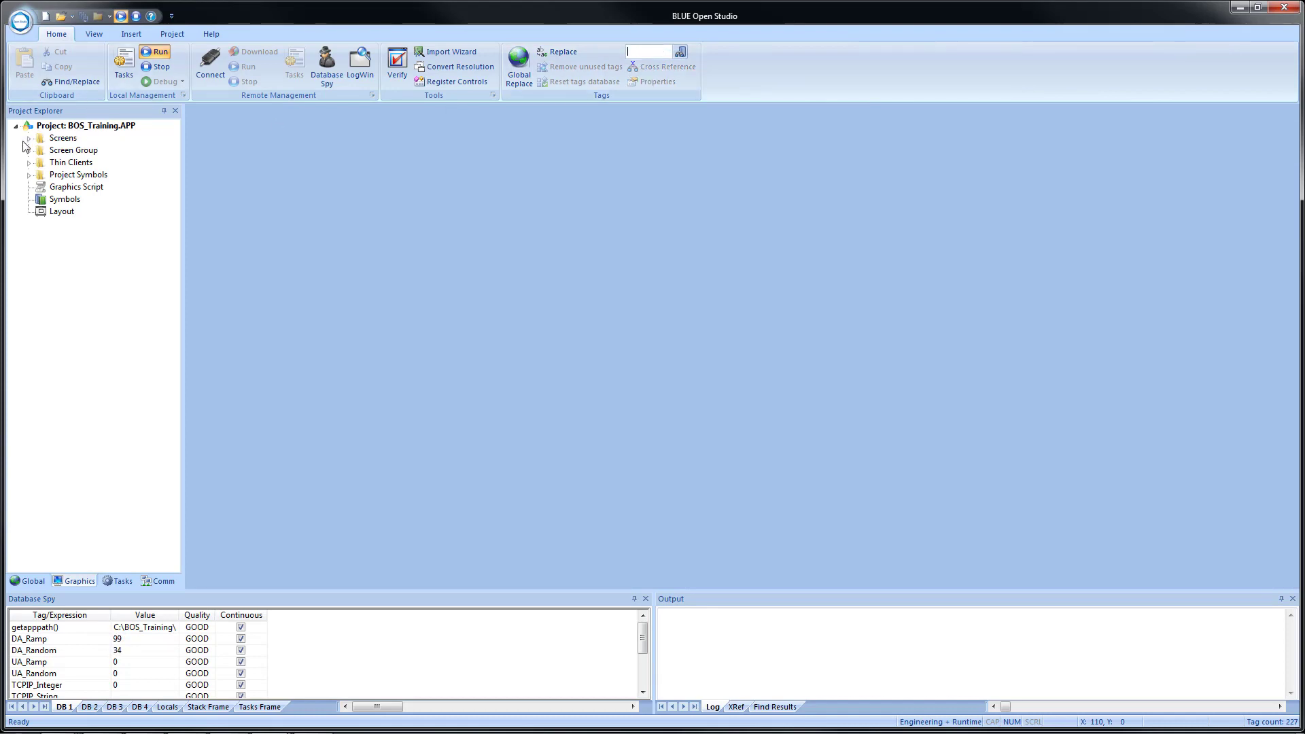
- Open the Datasheet View of the Project Tags from the Global part of the project
{"action": "left_click", "coordinate": [22, 584]}
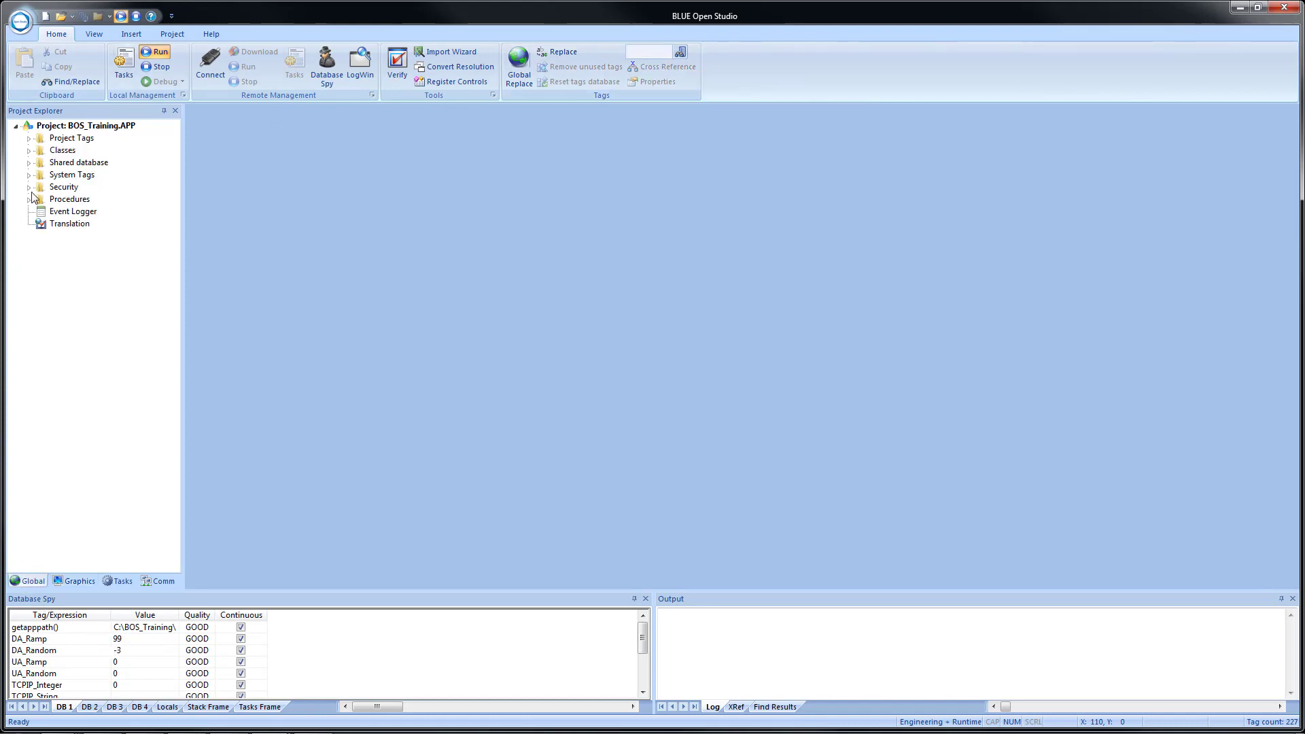
{"action": "left_click", "coordinate": [30, 139]}
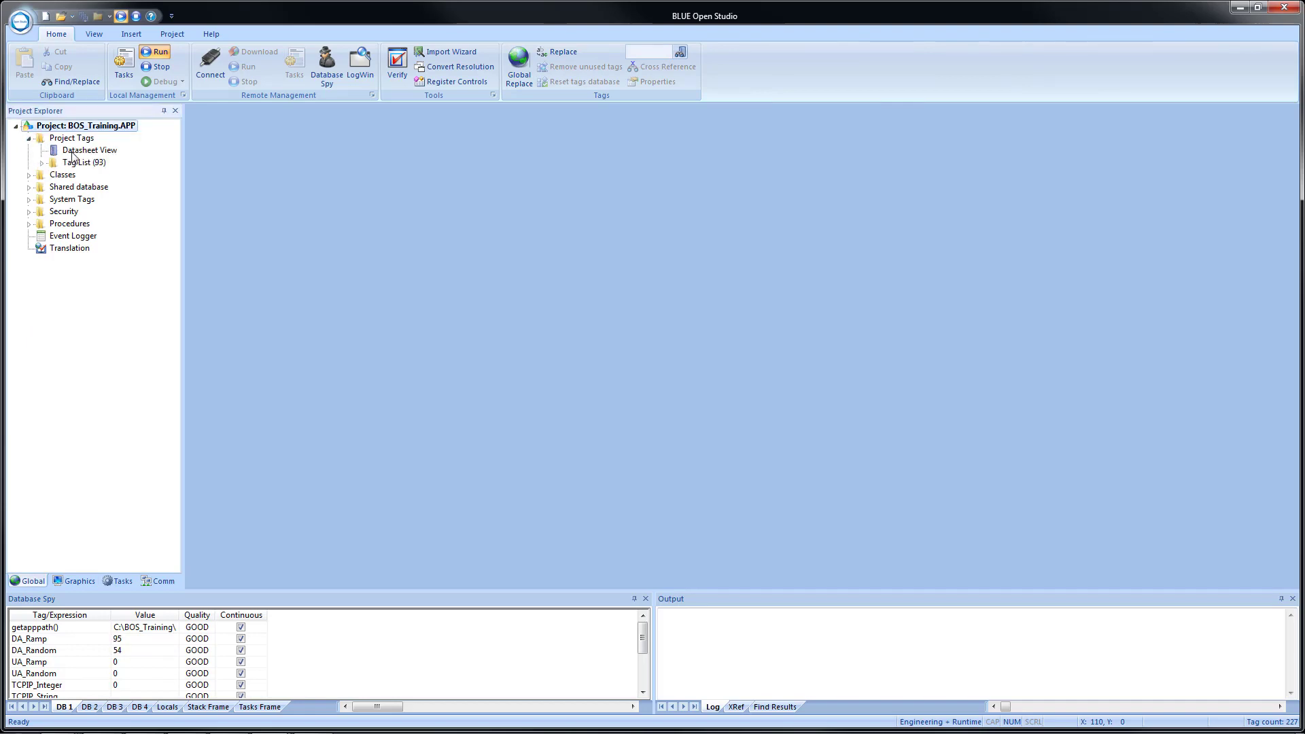
{"action": "double_click", "coordinate": [73, 151]}
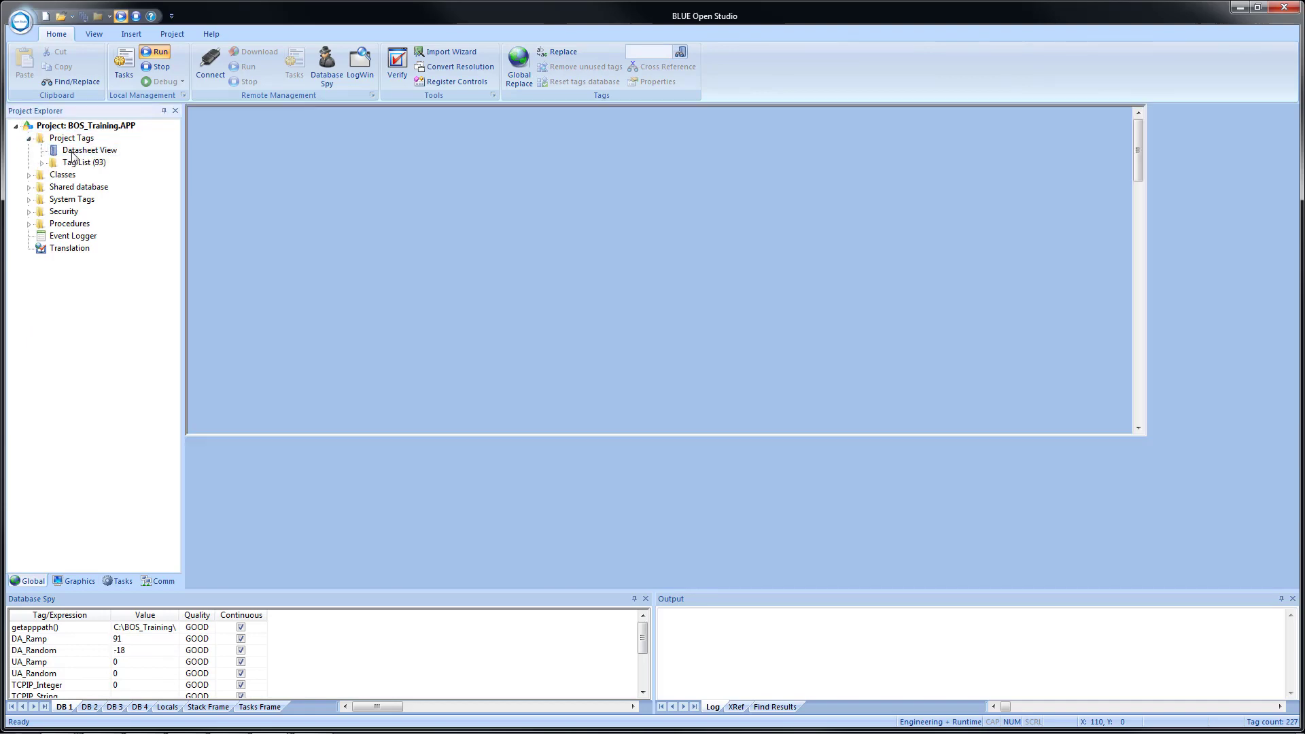
- Try several tags in the Project Tags datasheet as the current tag, ending with FloatValue, and cross-reference FloatValue
{"action": "left_click", "coordinate": [252, 295]}
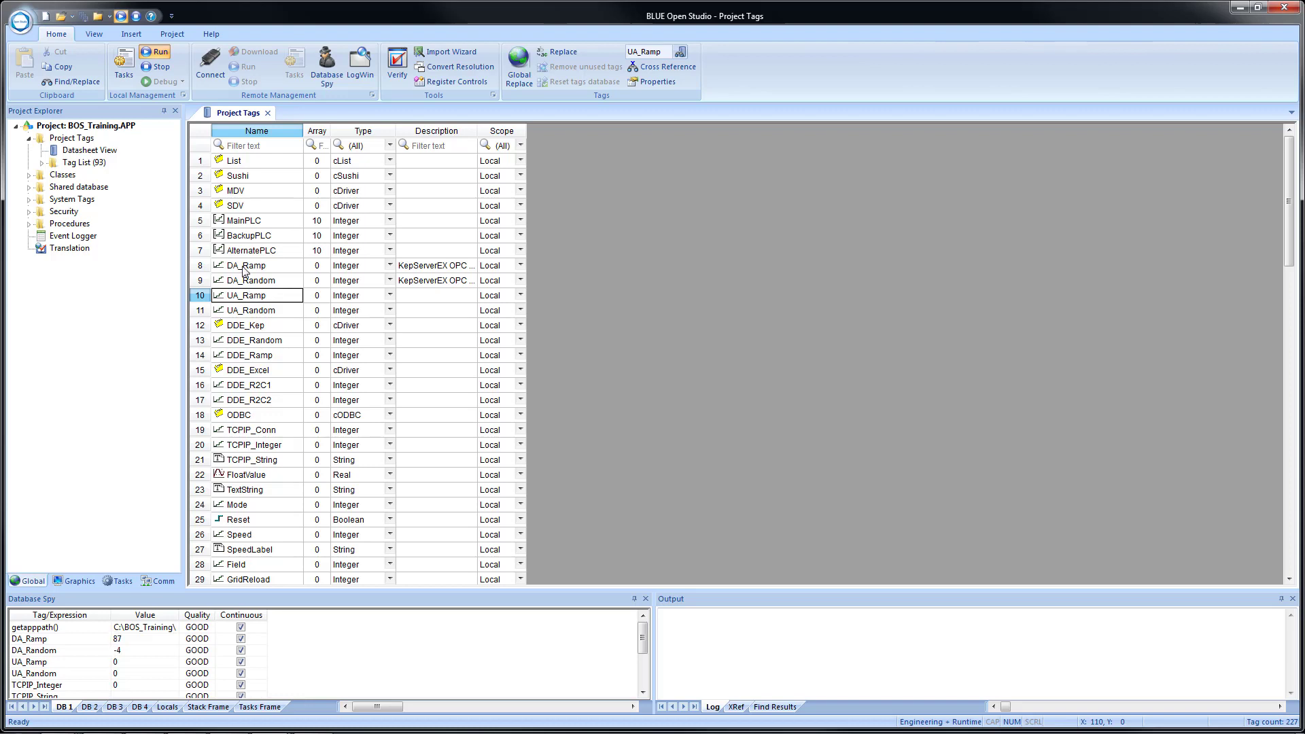
{"action": "left_click", "coordinate": [247, 267]}
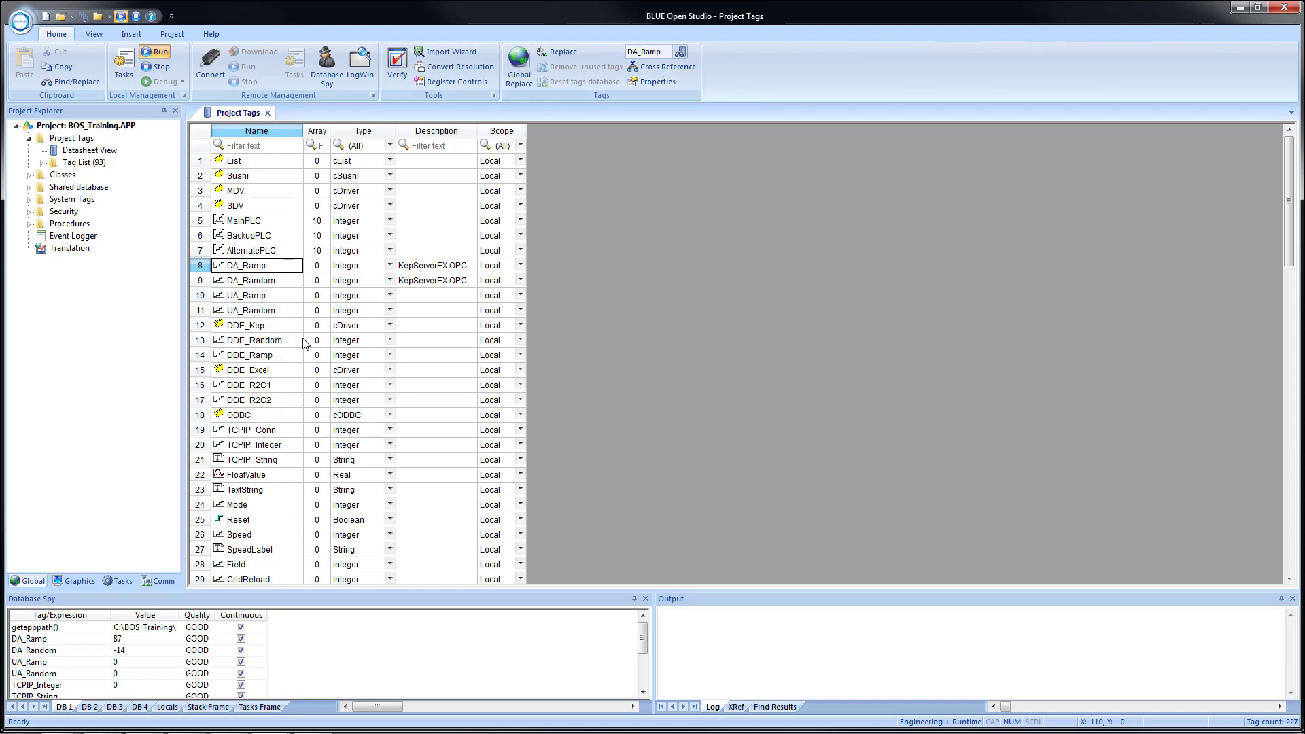
{"action": "left_click", "coordinate": [237, 341]}
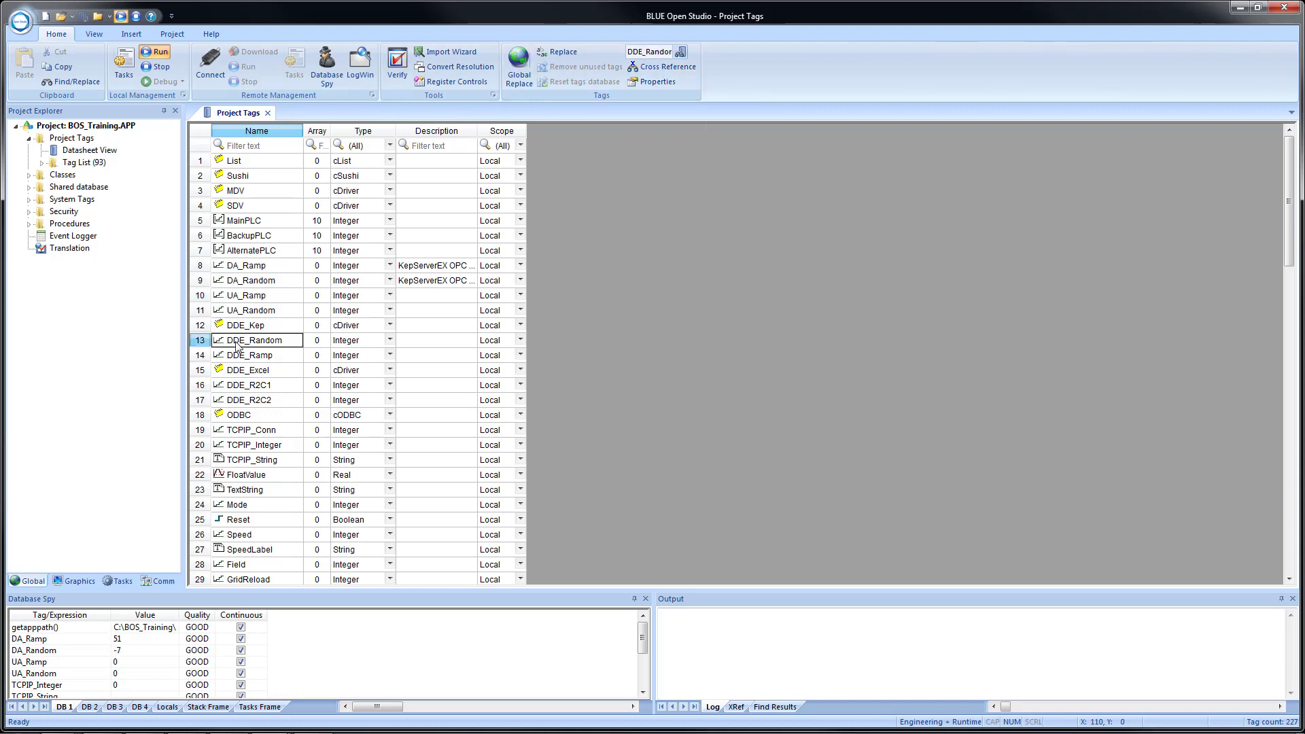
{"action": "left_click", "coordinate": [240, 478]}
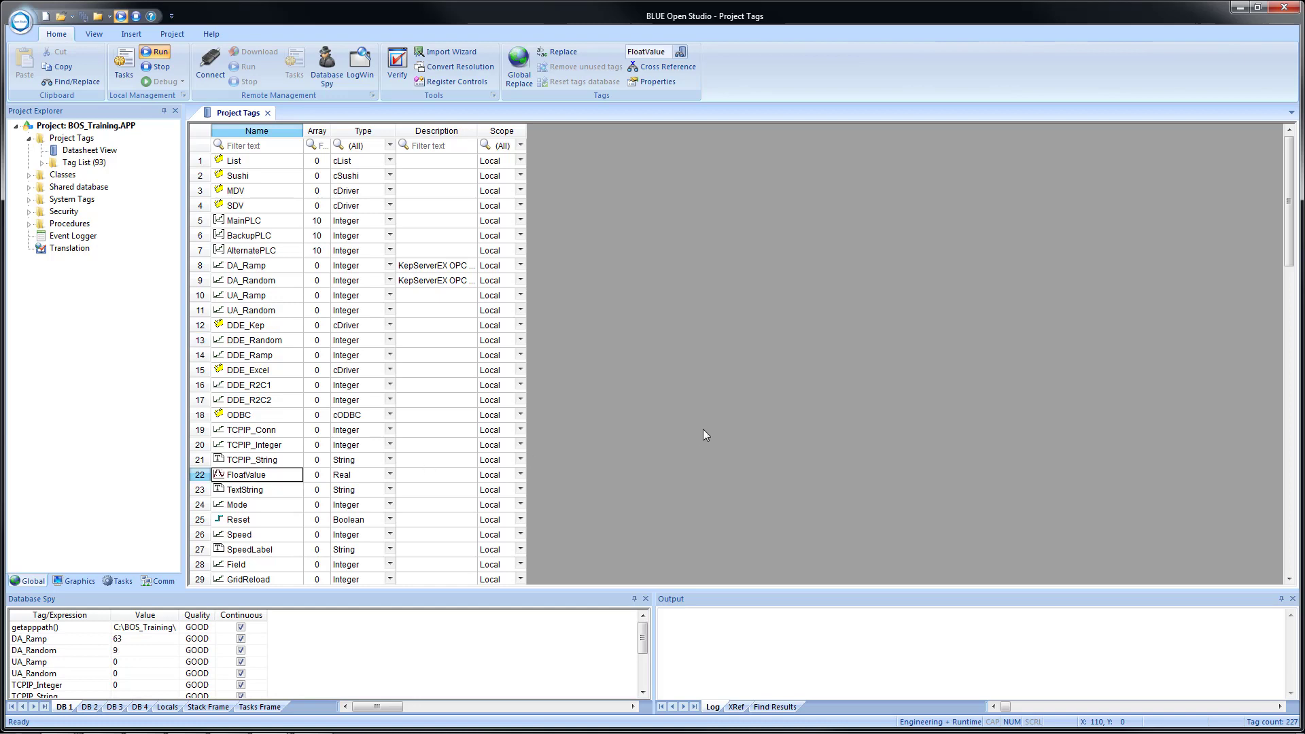
{"action": "left_click", "coordinate": [669, 72]}
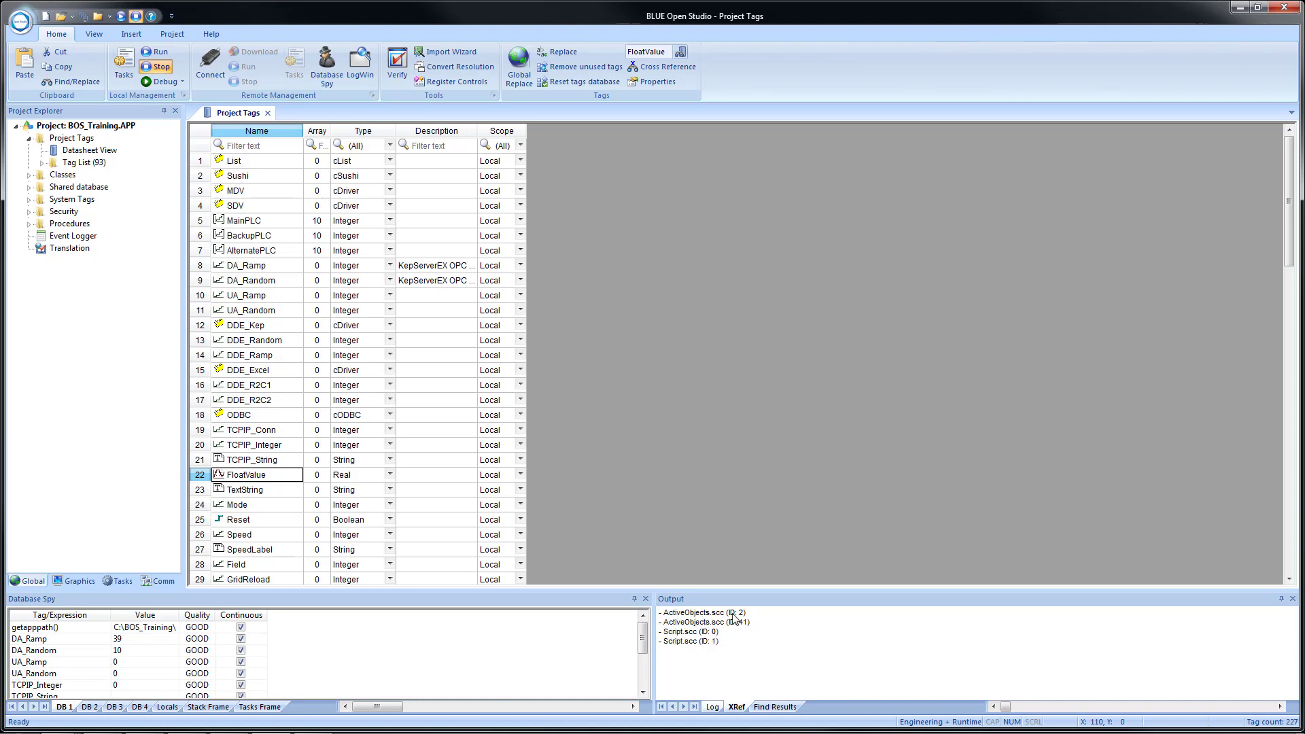
- Open the ActiveObjects.scc (ID: 2) cross-reference result, inspect its object properties, and close the screen without saving
{"action": "double_click", "coordinate": [693, 613]}
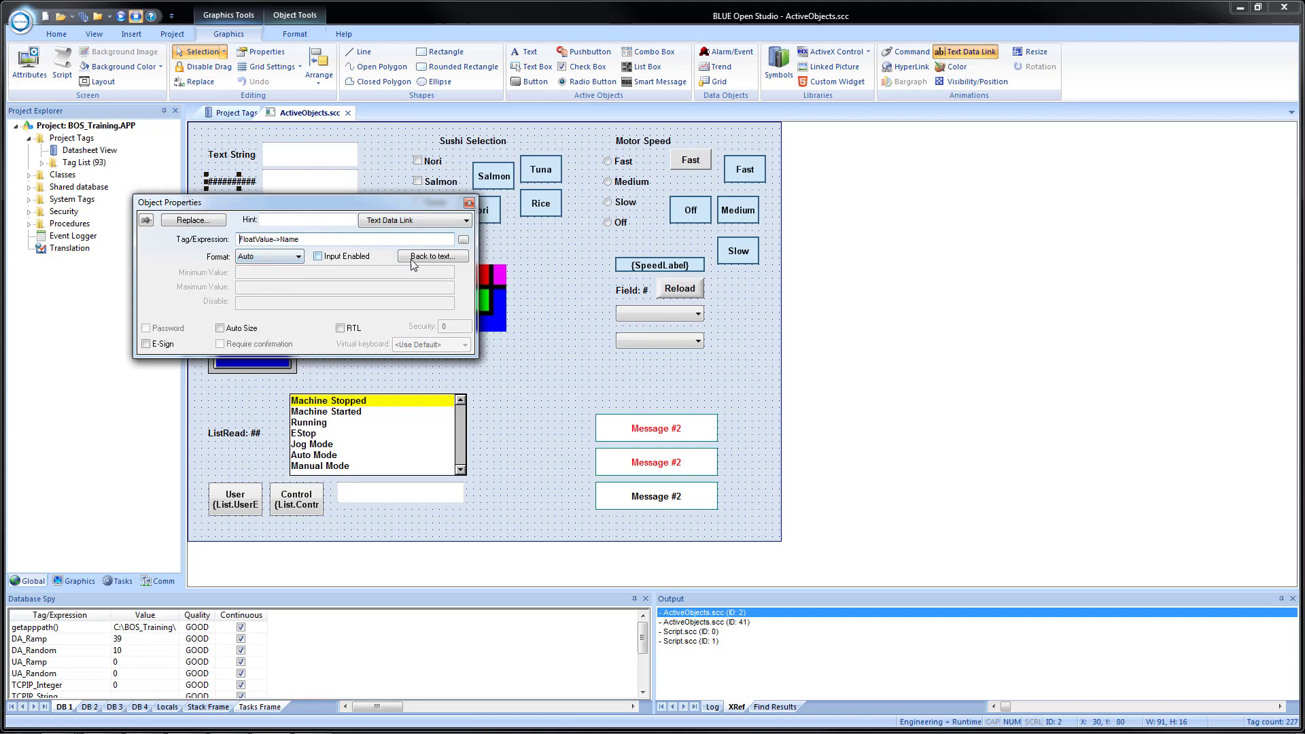
{"action": "left_click", "coordinate": [468, 204]}
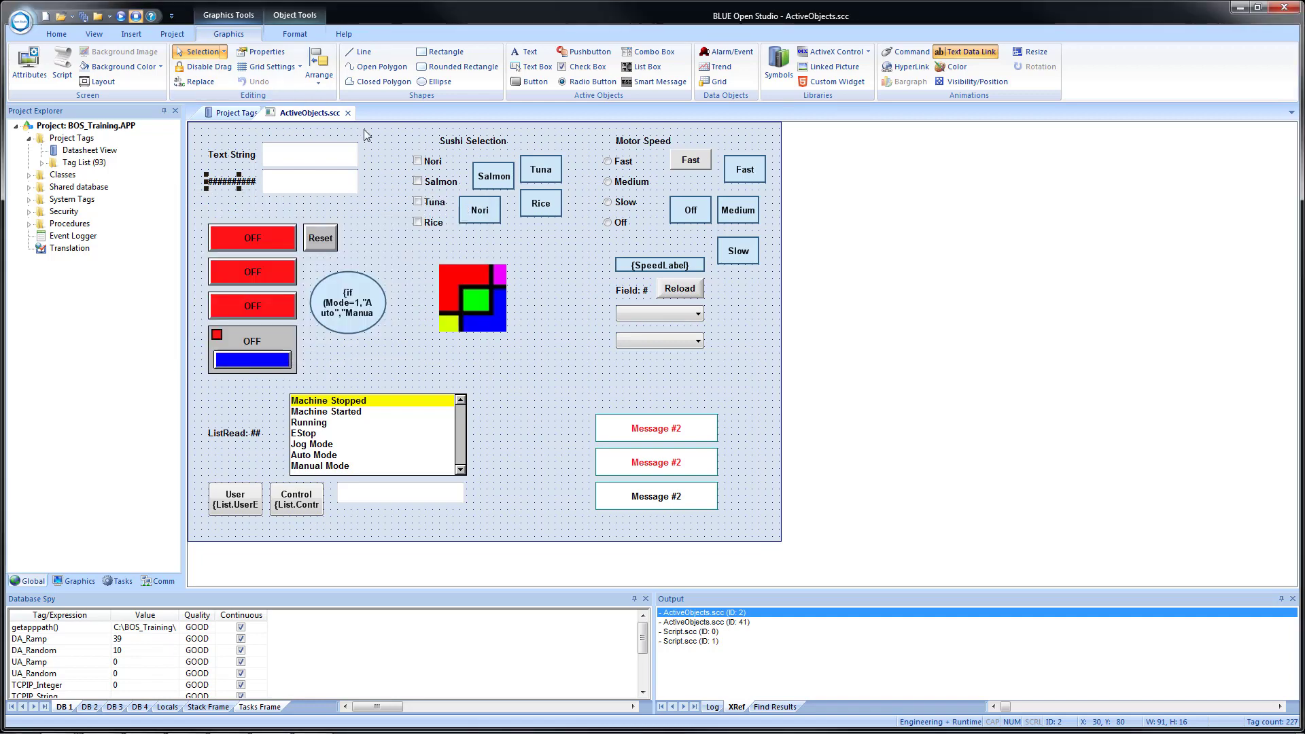
{"action": "left_click", "coordinate": [348, 113]}
{"action": "left_click", "coordinate": [657, 420]}
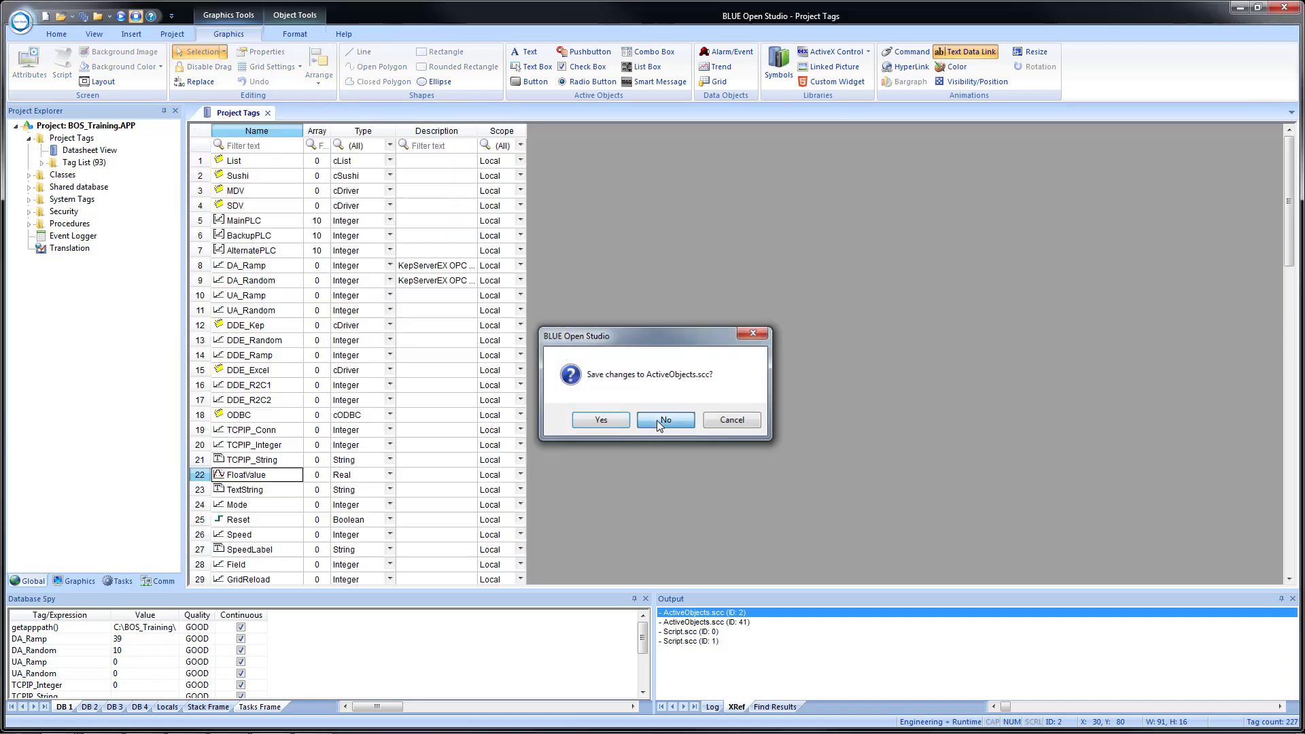
- Cross-reference the DA_Ramp tag and open its OPCCL001.OPC result
{"action": "left_click", "coordinate": [243, 270]}
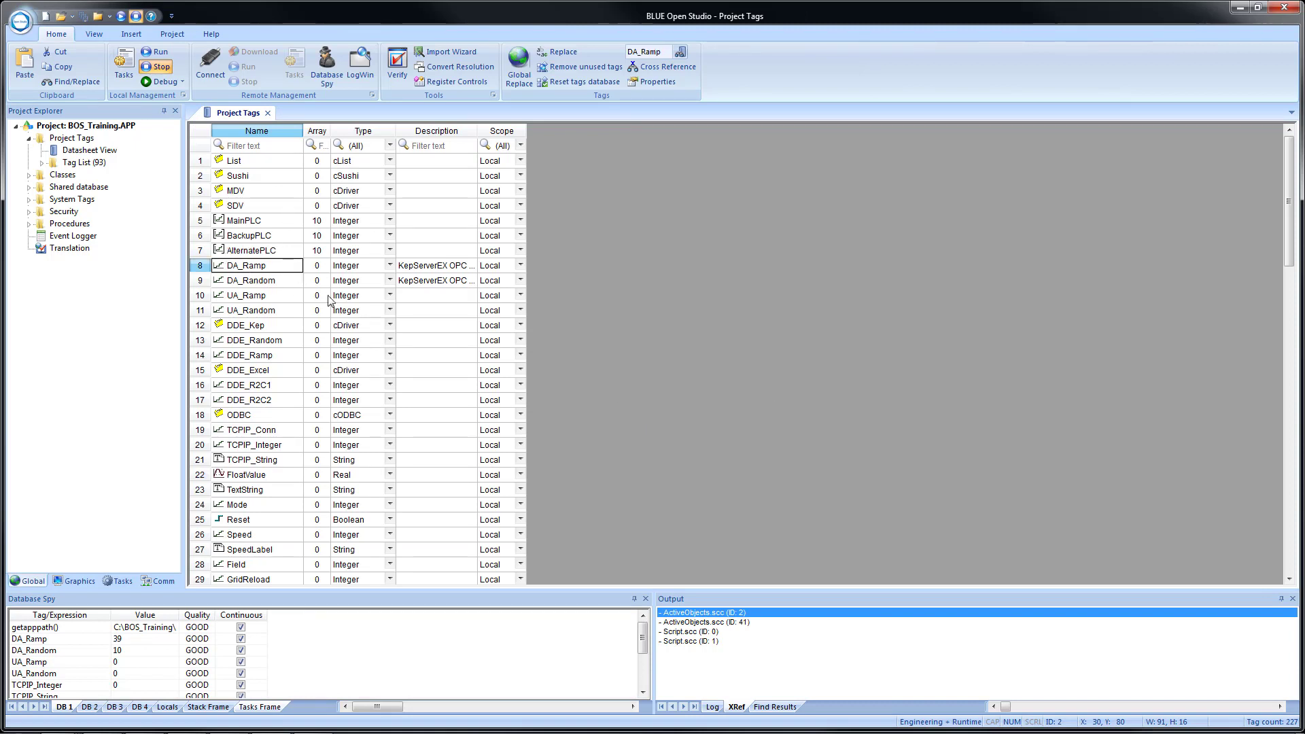
{"action": "left_click", "coordinate": [642, 68]}
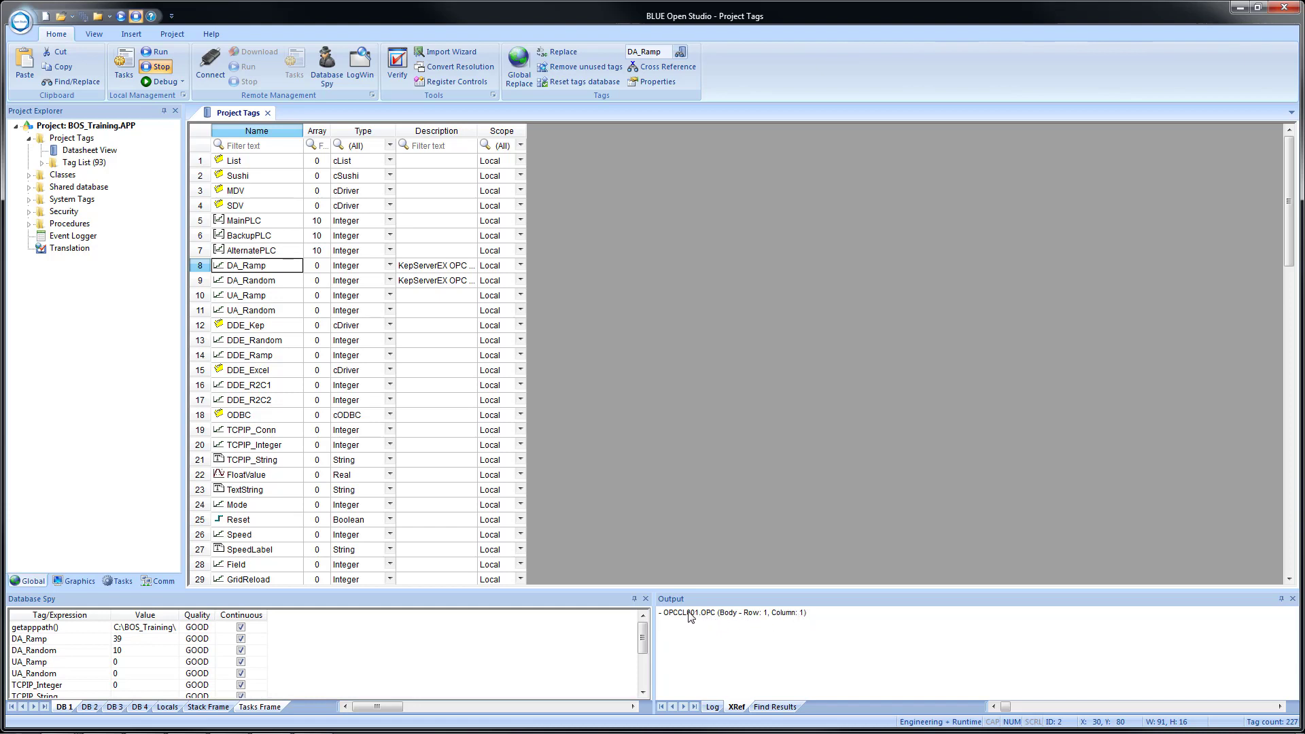
{"action": "double_click", "coordinate": [685, 614]}
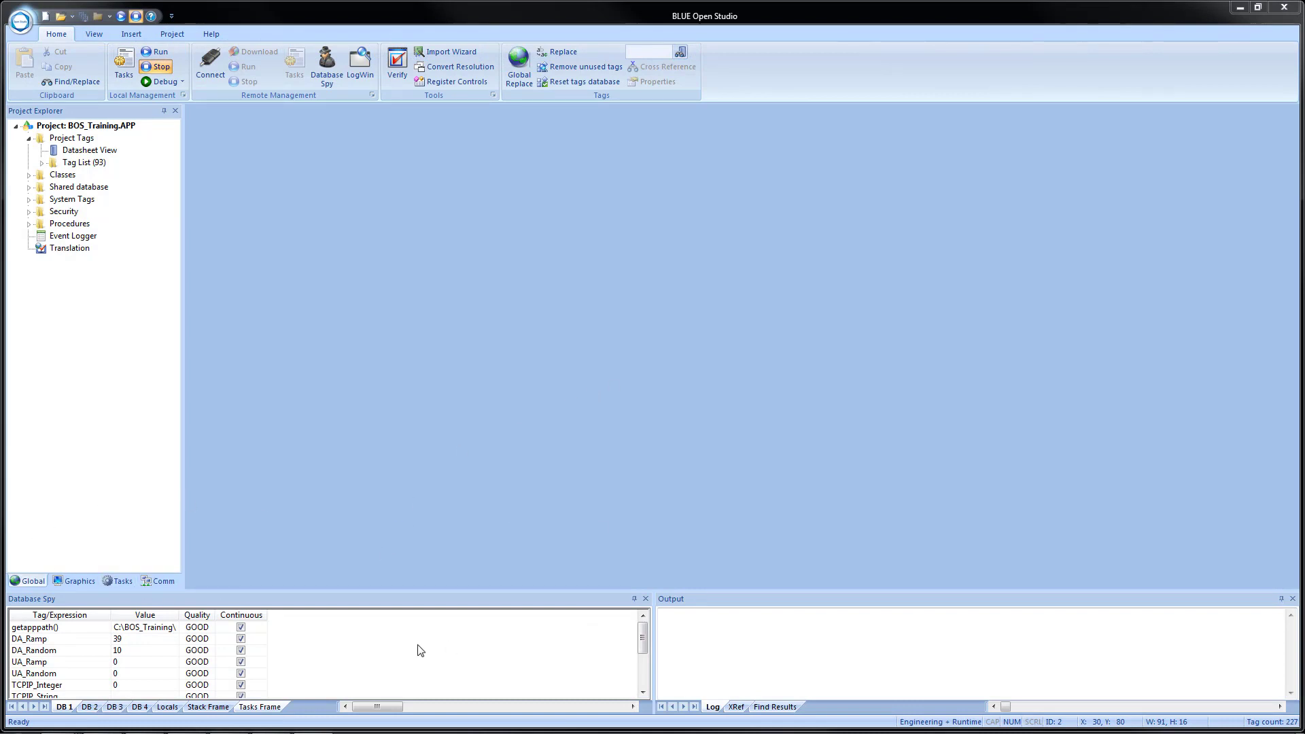
- Look through the Database Spy pages from DB 2 to Tasks Frame, and return to DB 1 and DB 2
{"action": "left_click", "coordinate": [89, 708]}
{"action": "left_click", "coordinate": [116, 707]}
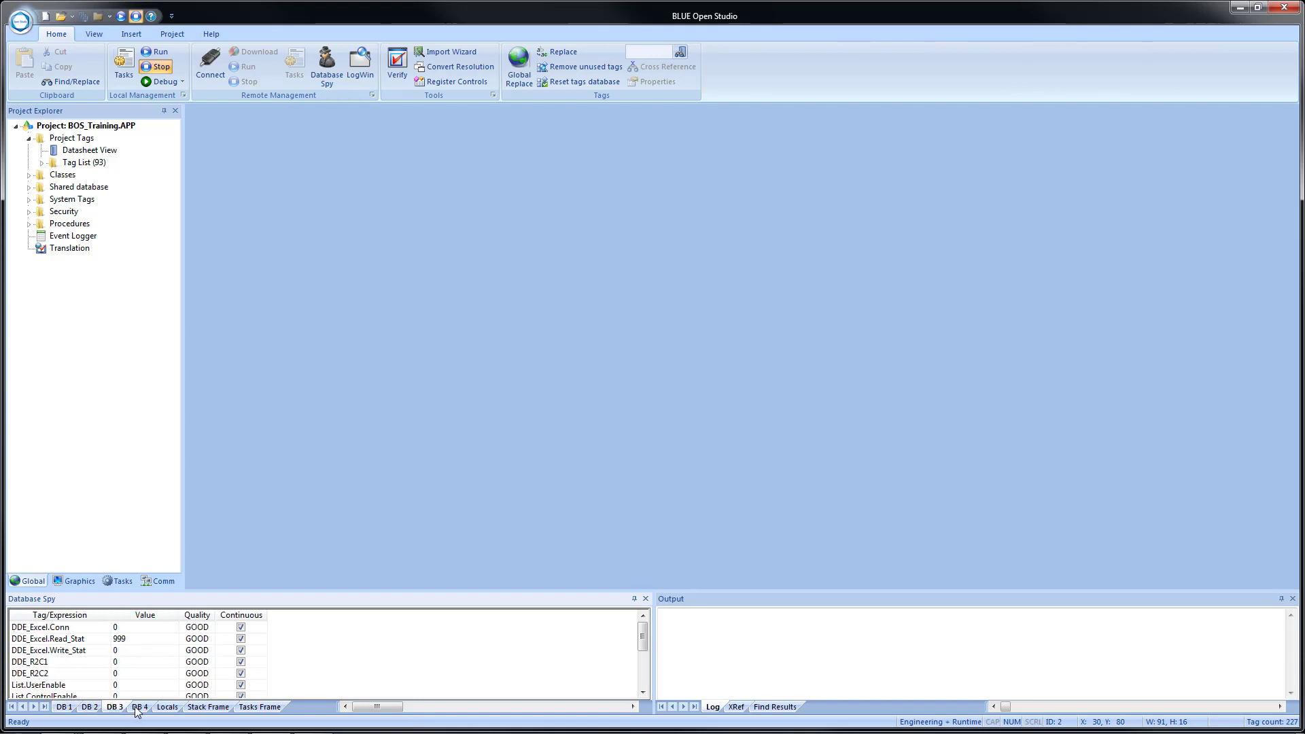
{"action": "left_click", "coordinate": [140, 707]}
{"action": "left_click", "coordinate": [167, 709]}
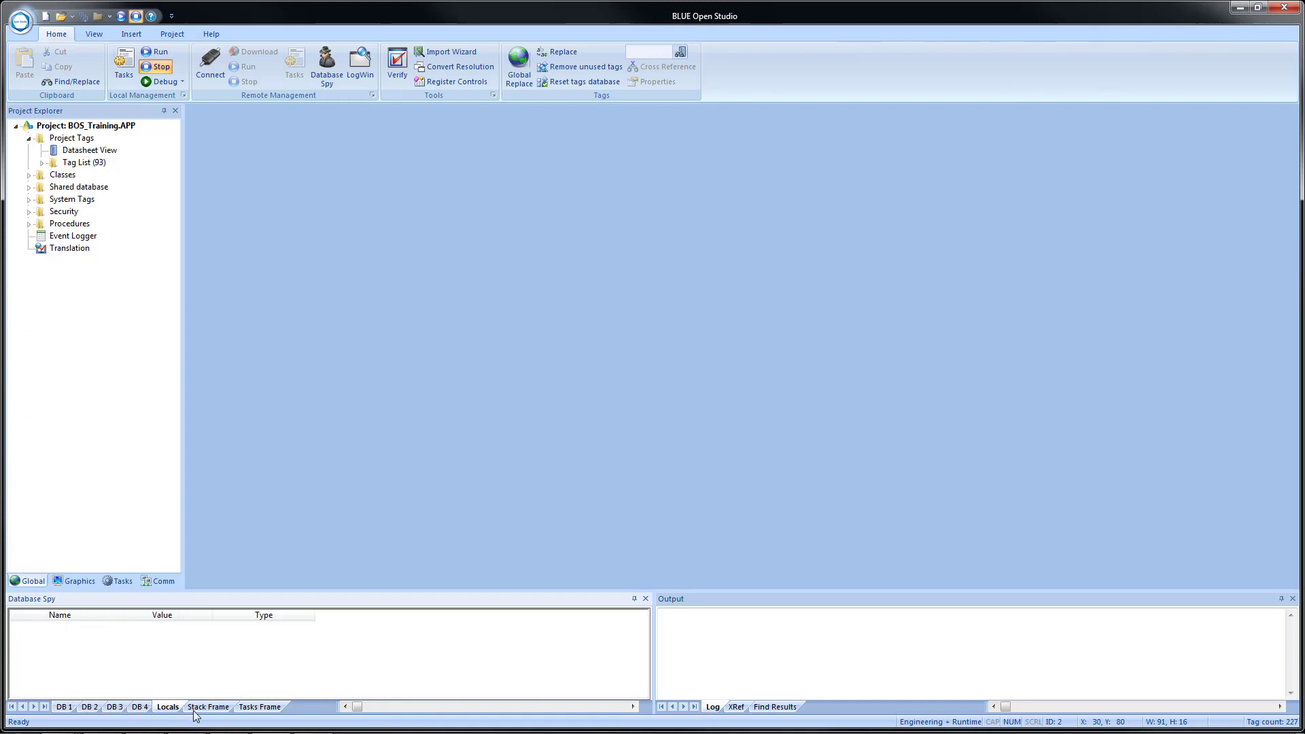
{"action": "left_click", "coordinate": [208, 709]}
{"action": "left_click", "coordinate": [246, 708]}
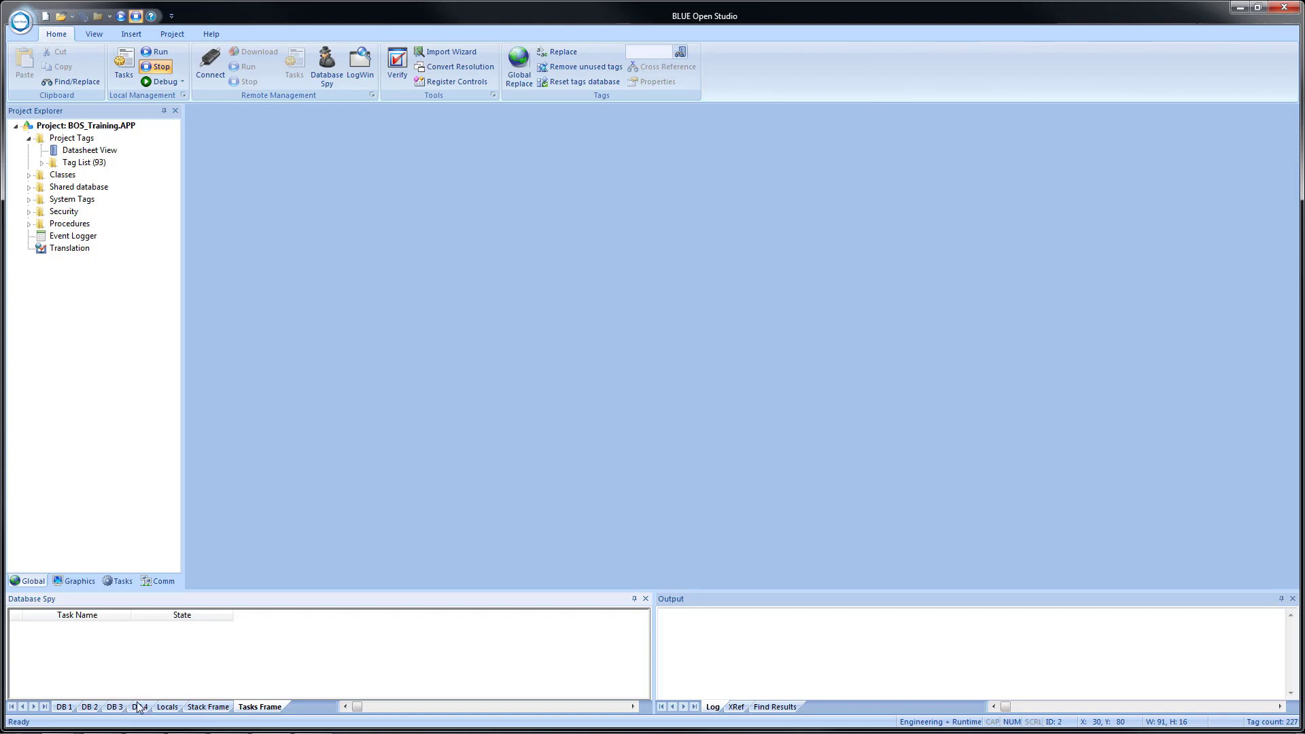
{"action": "left_click", "coordinate": [64, 707]}
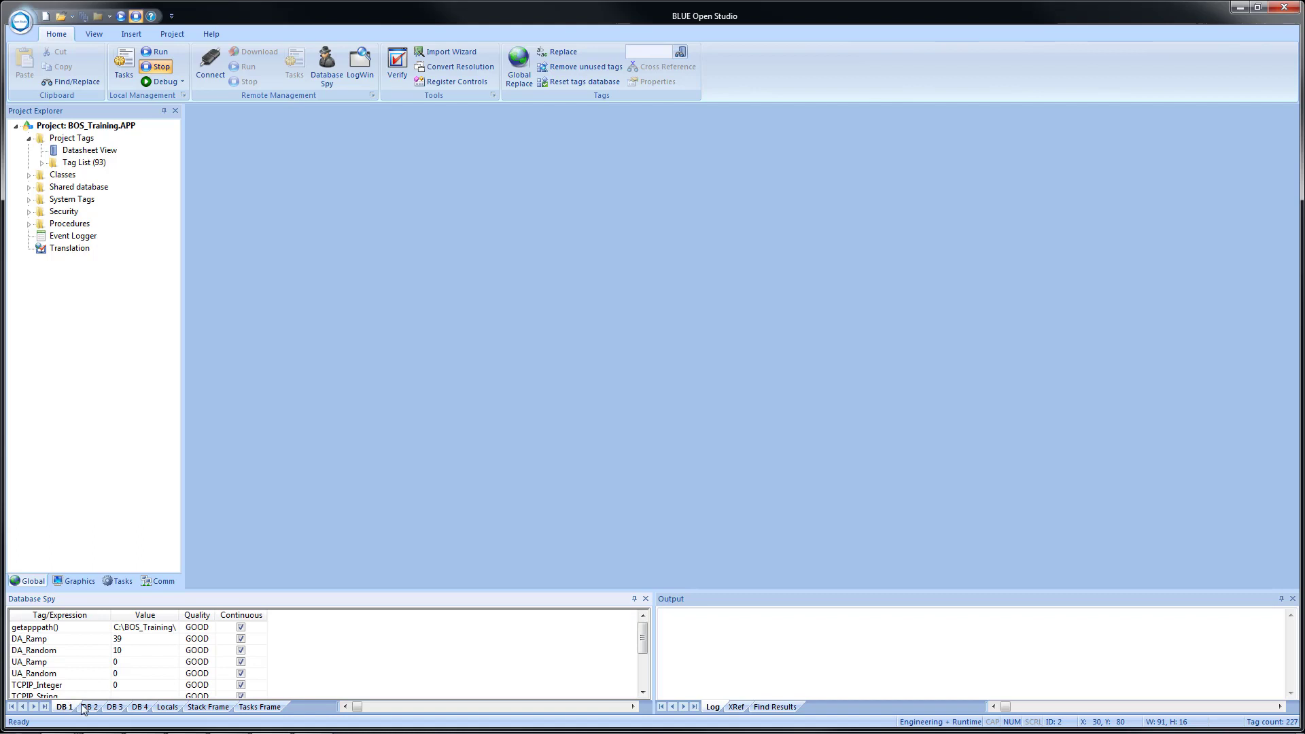
{"action": "left_click", "coordinate": [89, 707]}
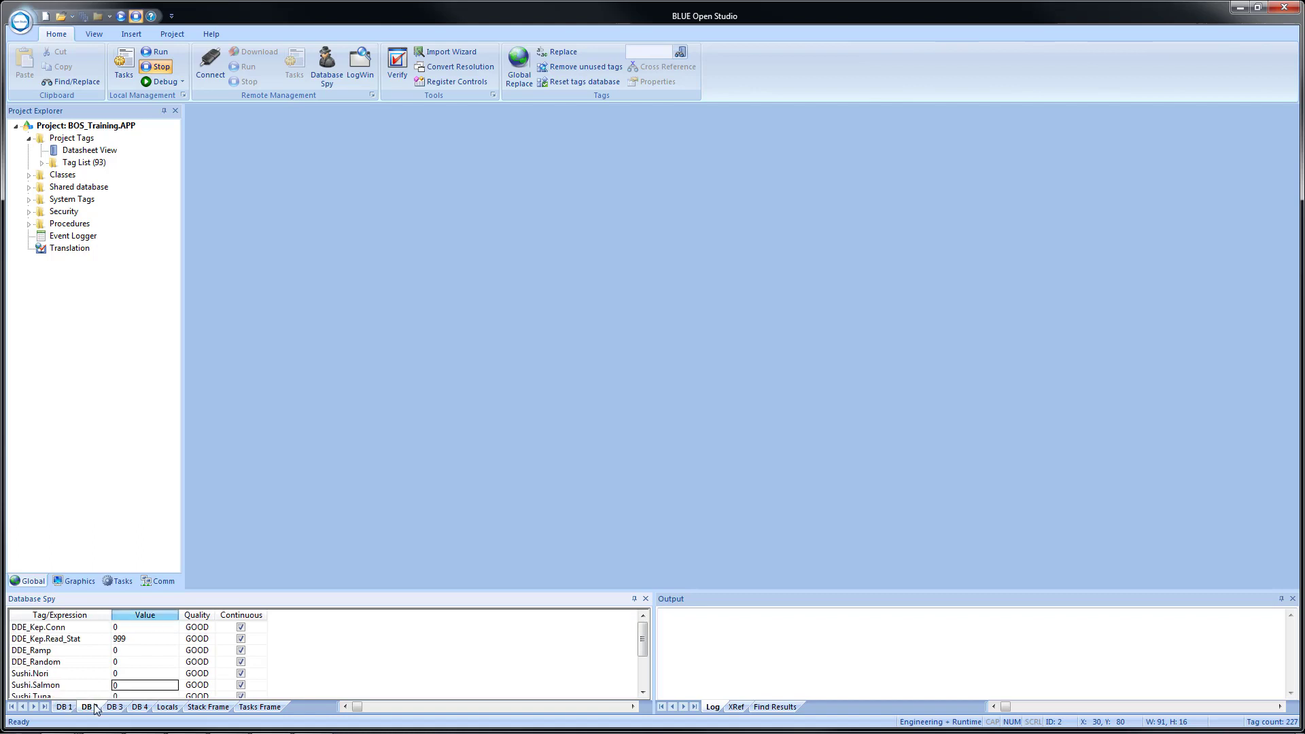
- Insert the AlarmMin tag into the empty row on the DB 4 page of Database Spy using the Object Finder
{"action": "left_click", "coordinate": [139, 707]}
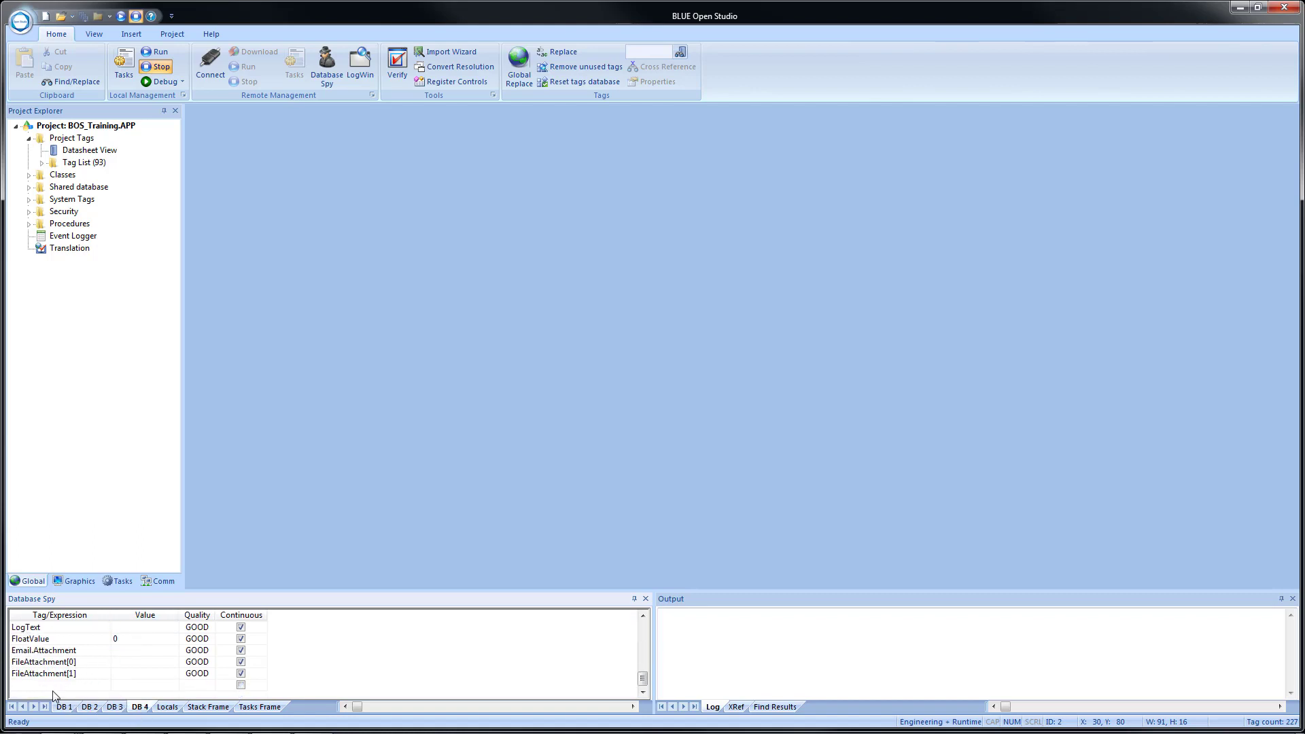
{"action": "left_click", "coordinate": [38, 687]}
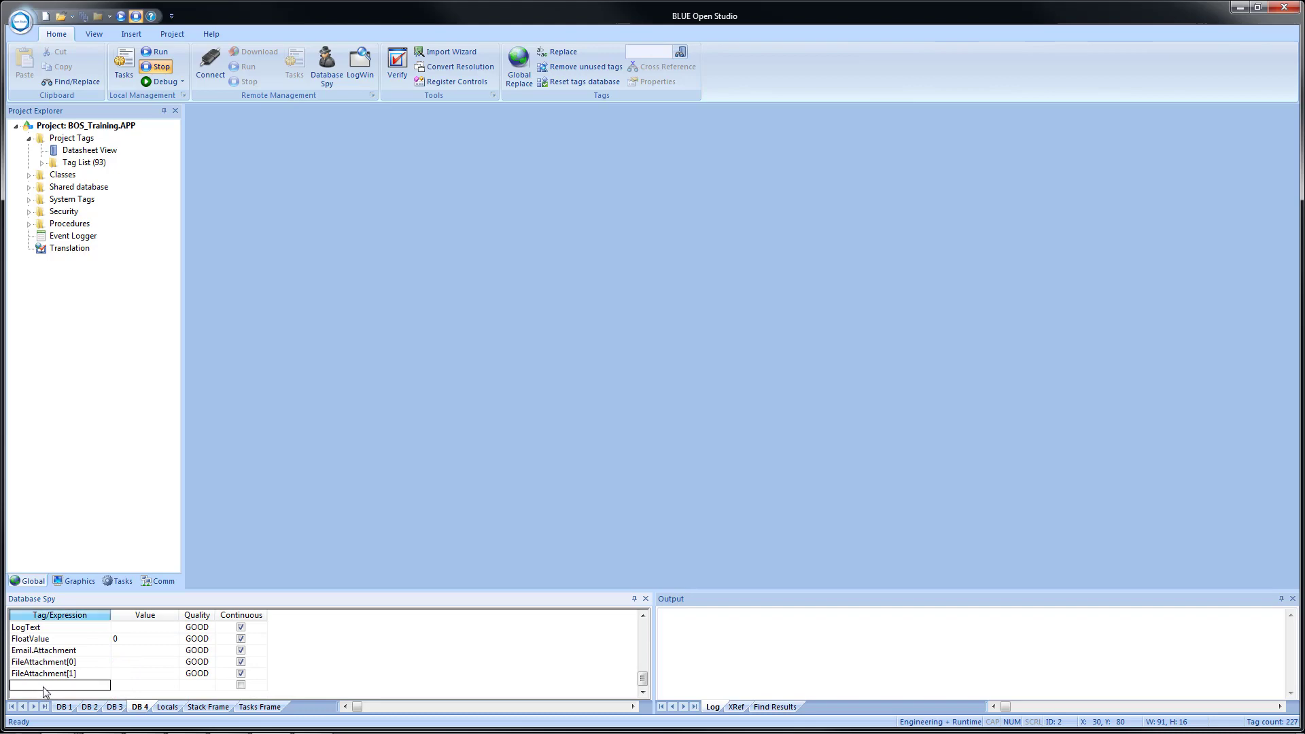
{"action": "right_click", "coordinate": [45, 691]}
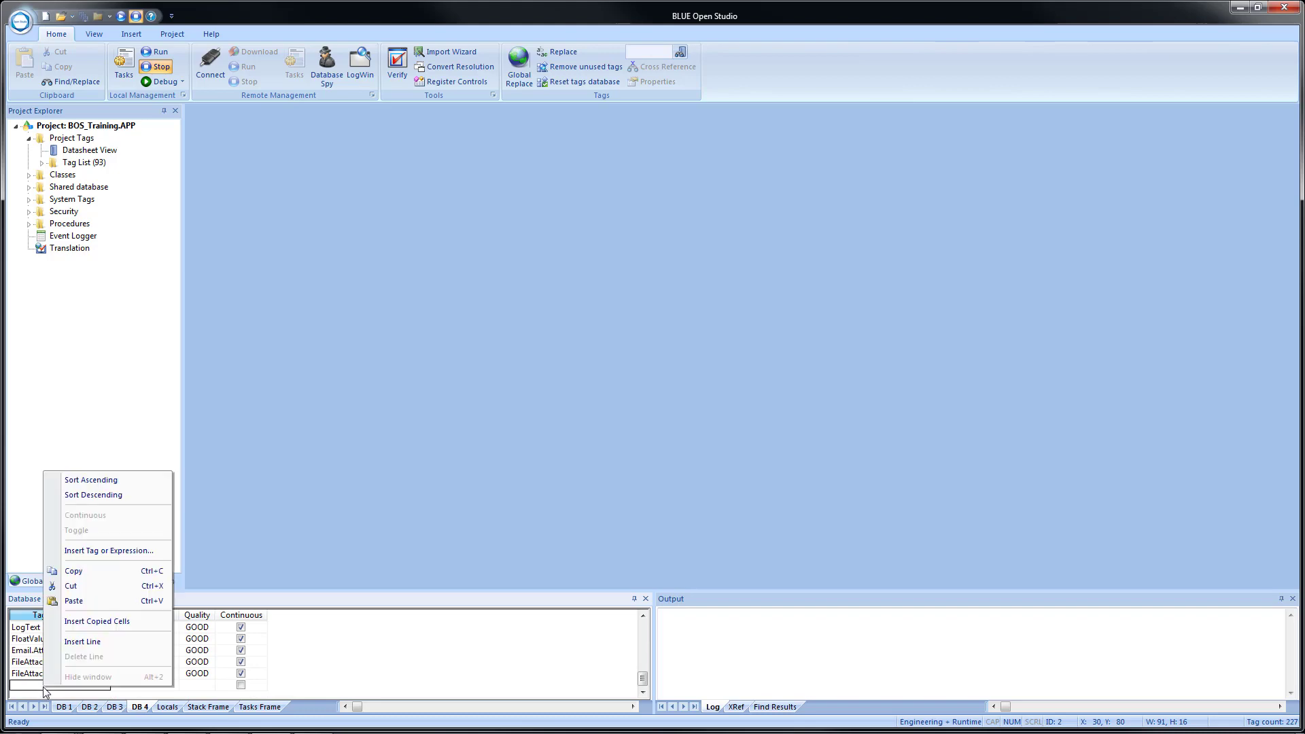
{"action": "left_click", "coordinate": [92, 558]}
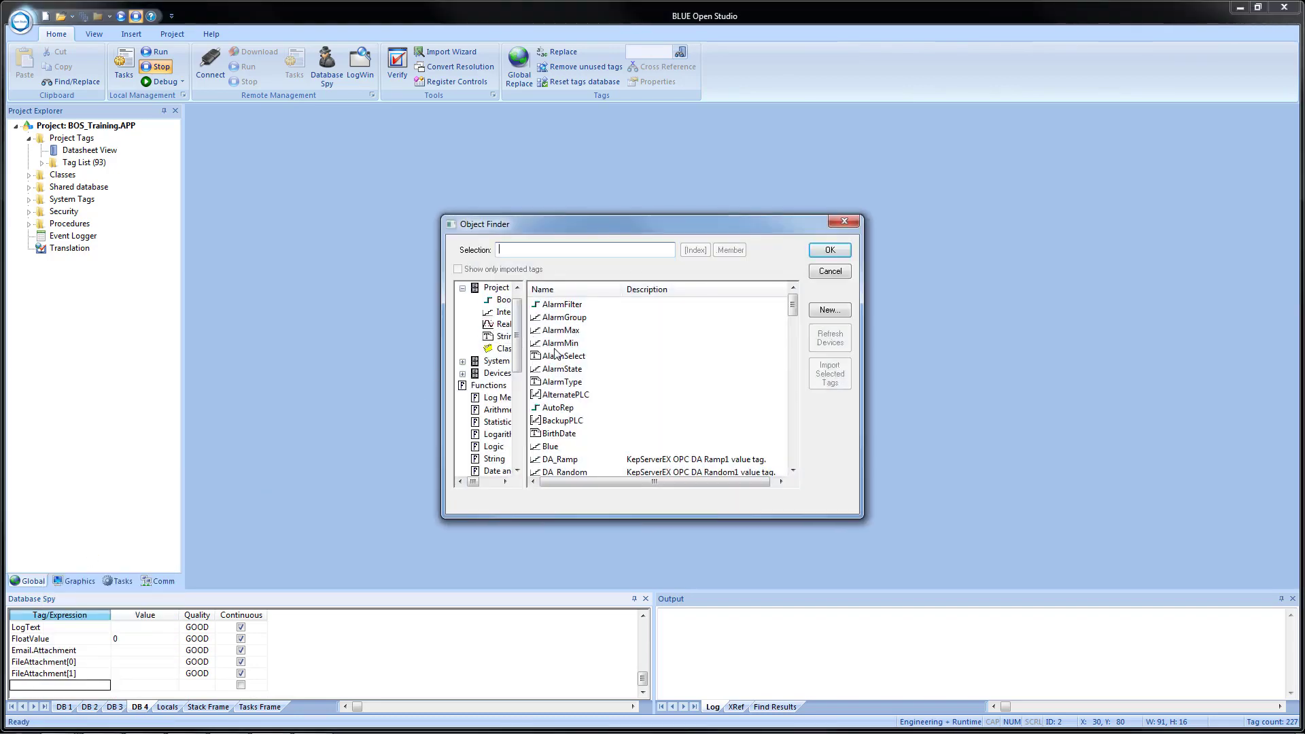
{"action": "left_click", "coordinate": [557, 343]}
{"action": "left_click", "coordinate": [830, 250]}
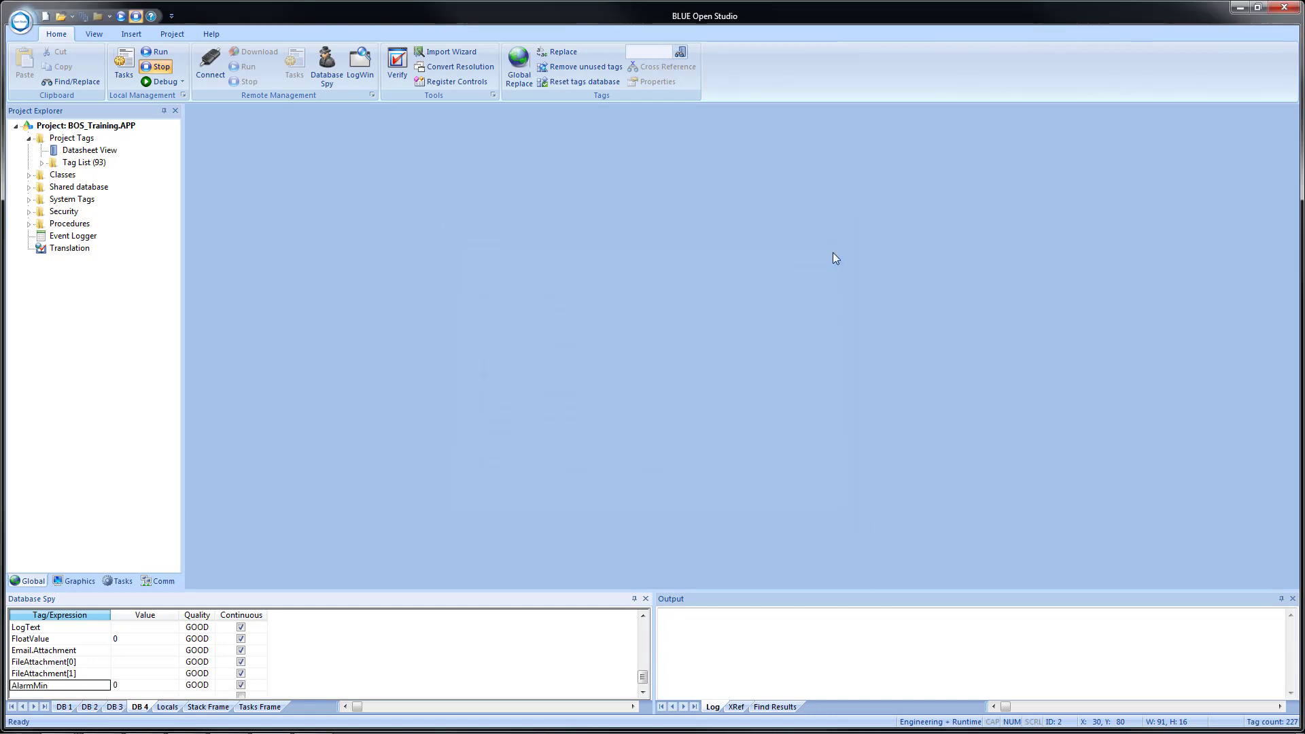
- Disable continuous monitoring of AlarmMin, view the options available for its value, and enable continuous monitoring again
{"action": "left_click", "coordinate": [124, 686]}
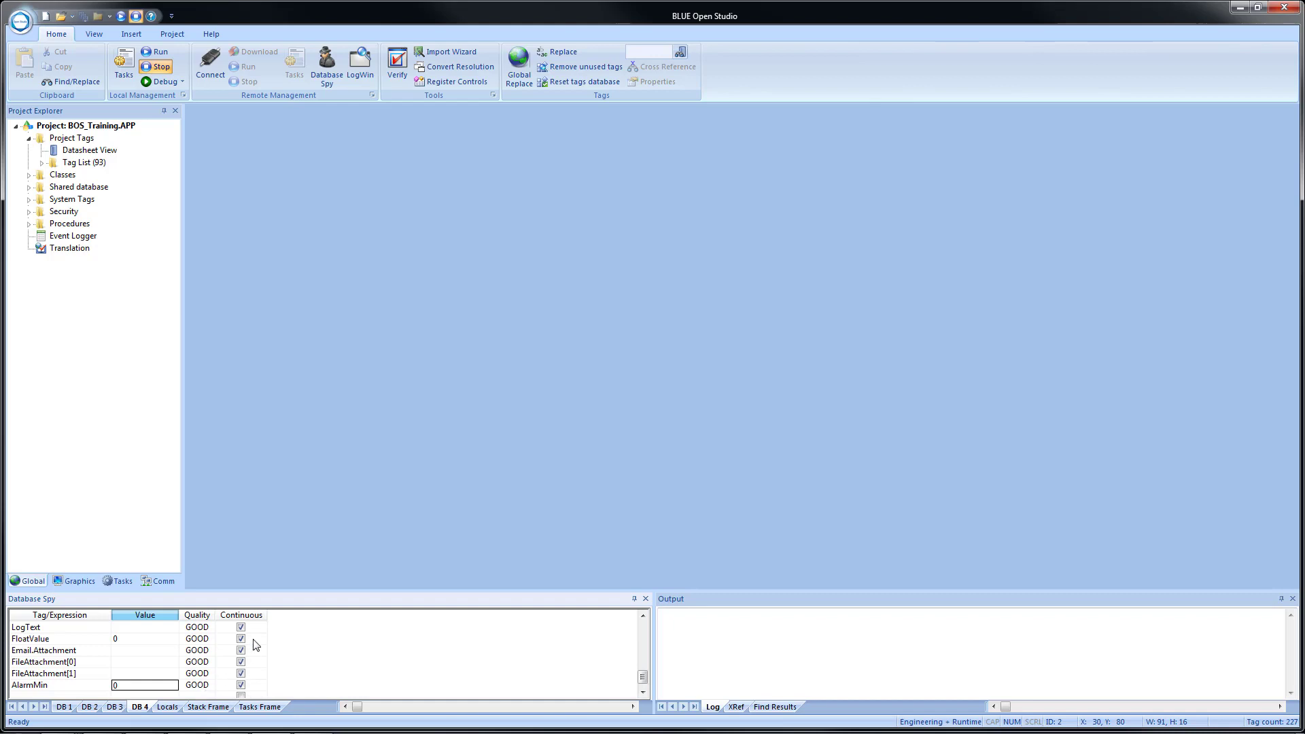
{"action": "left_click", "coordinate": [241, 686]}
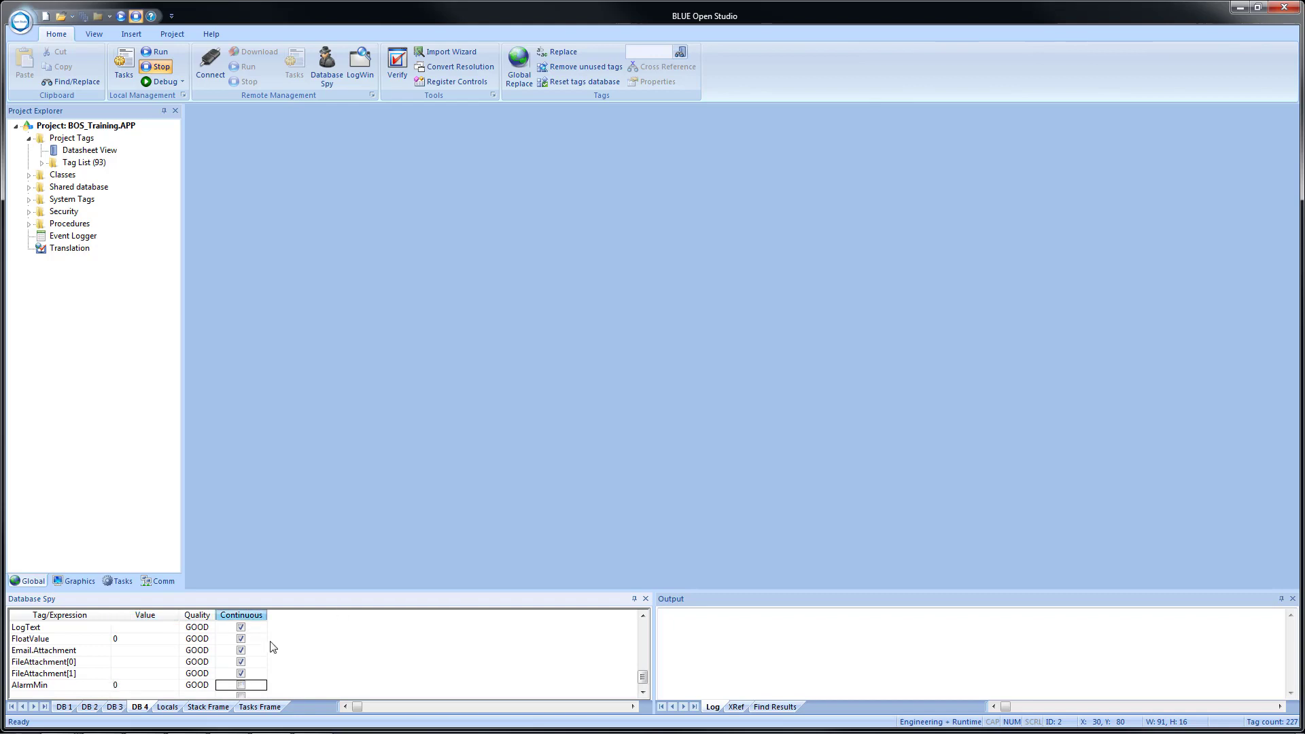
{"action": "right_click", "coordinate": [118, 686]}
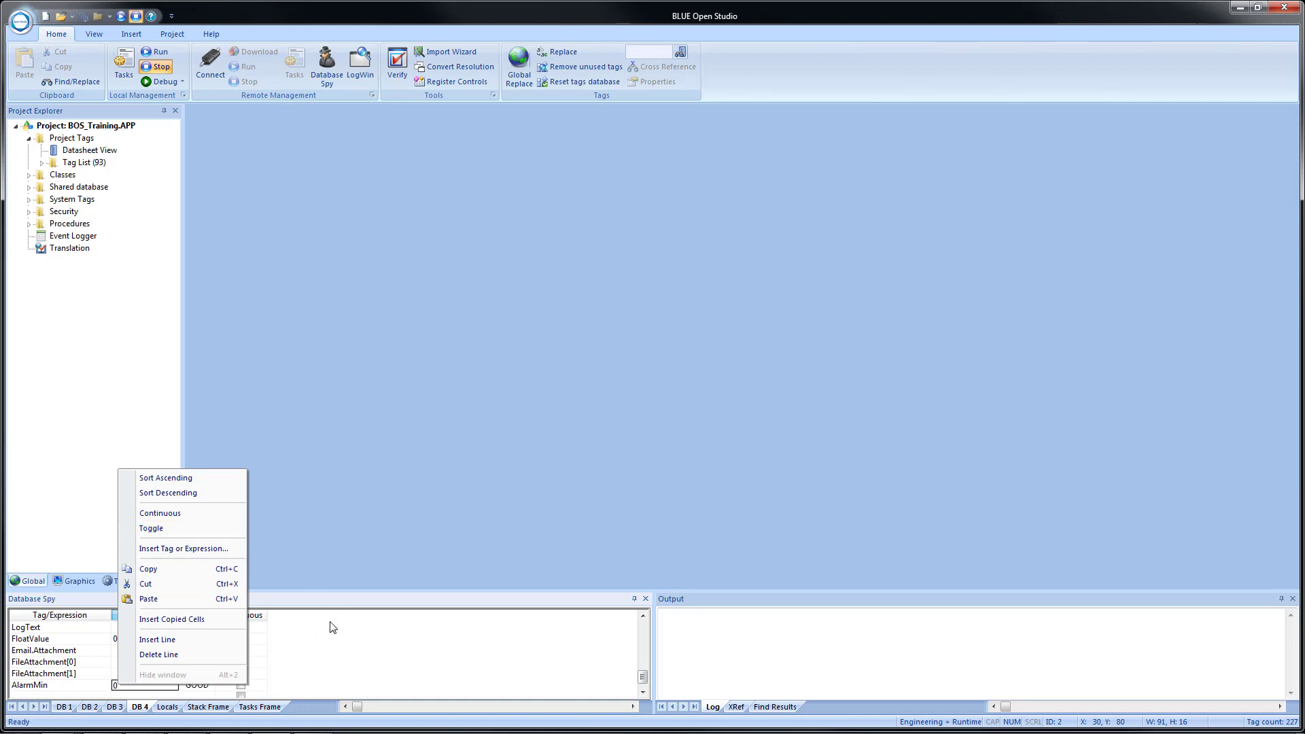
{"action": "left_click", "coordinate": [362, 645]}
{"action": "left_click", "coordinate": [241, 685]}
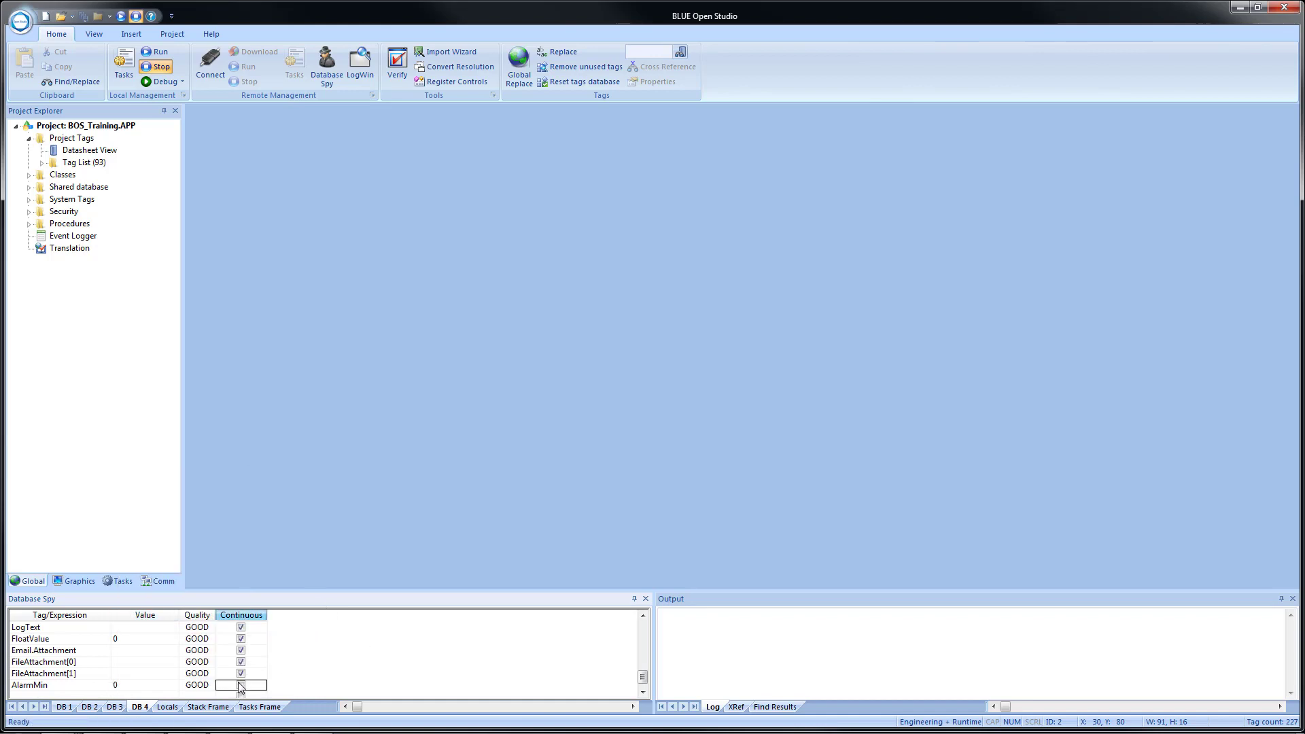
- Show the DB 1 page of Database Spy and run the project locally
{"action": "scroll", "coordinate": [151, 654], "scroll_direction": "up", "scroll_amount": 3}
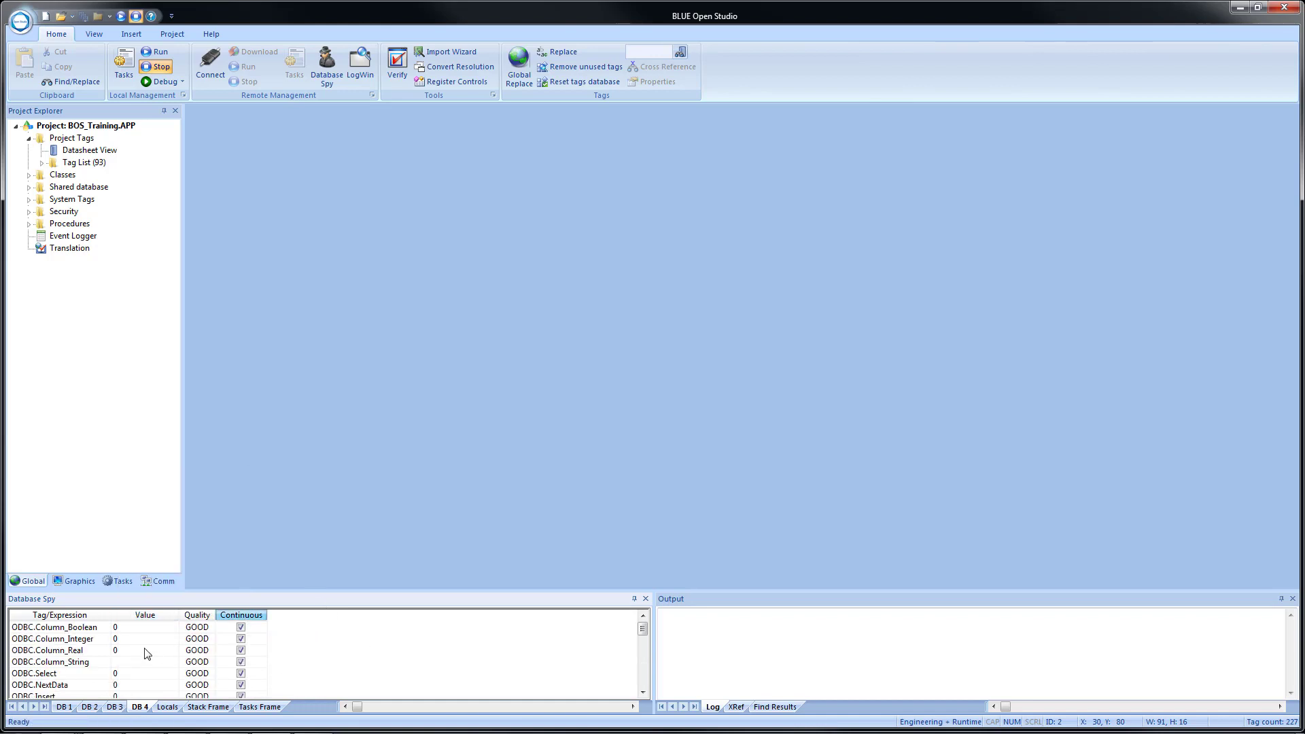
{"action": "left_click", "coordinate": [66, 708]}
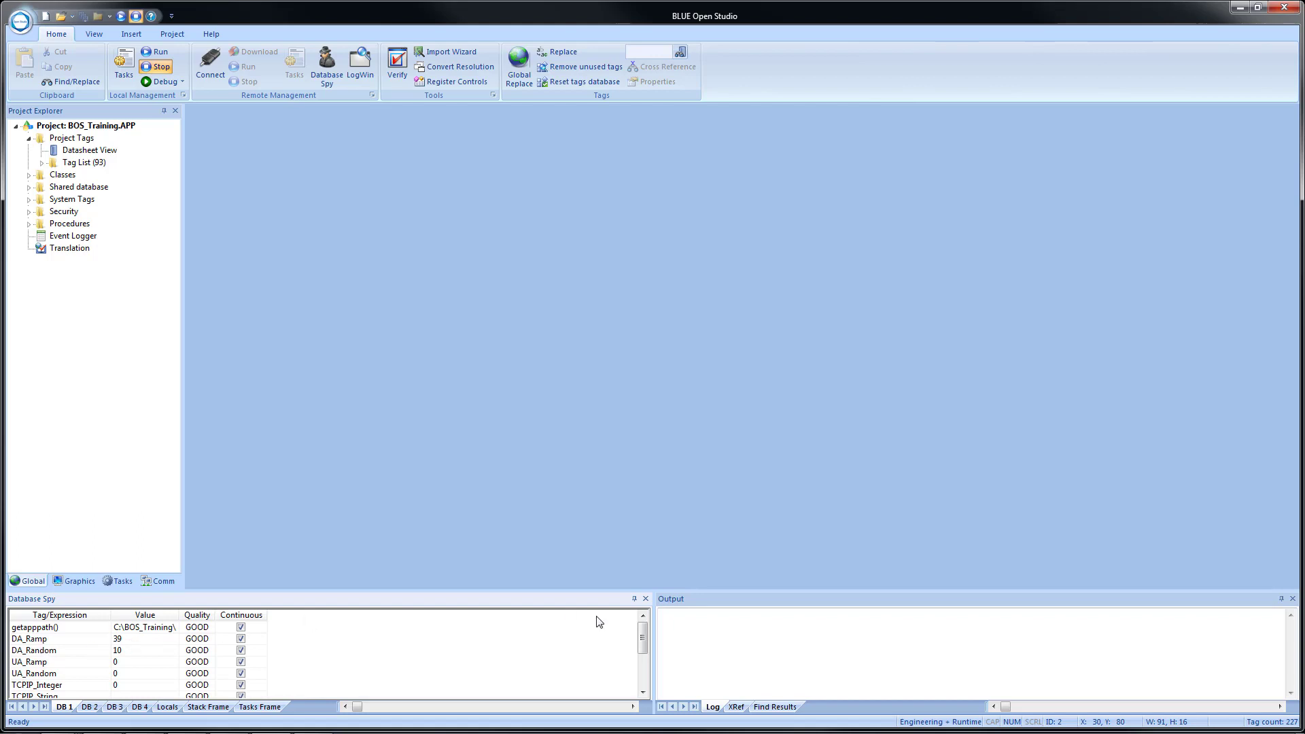
{"action": "left_click", "coordinate": [121, 16]}
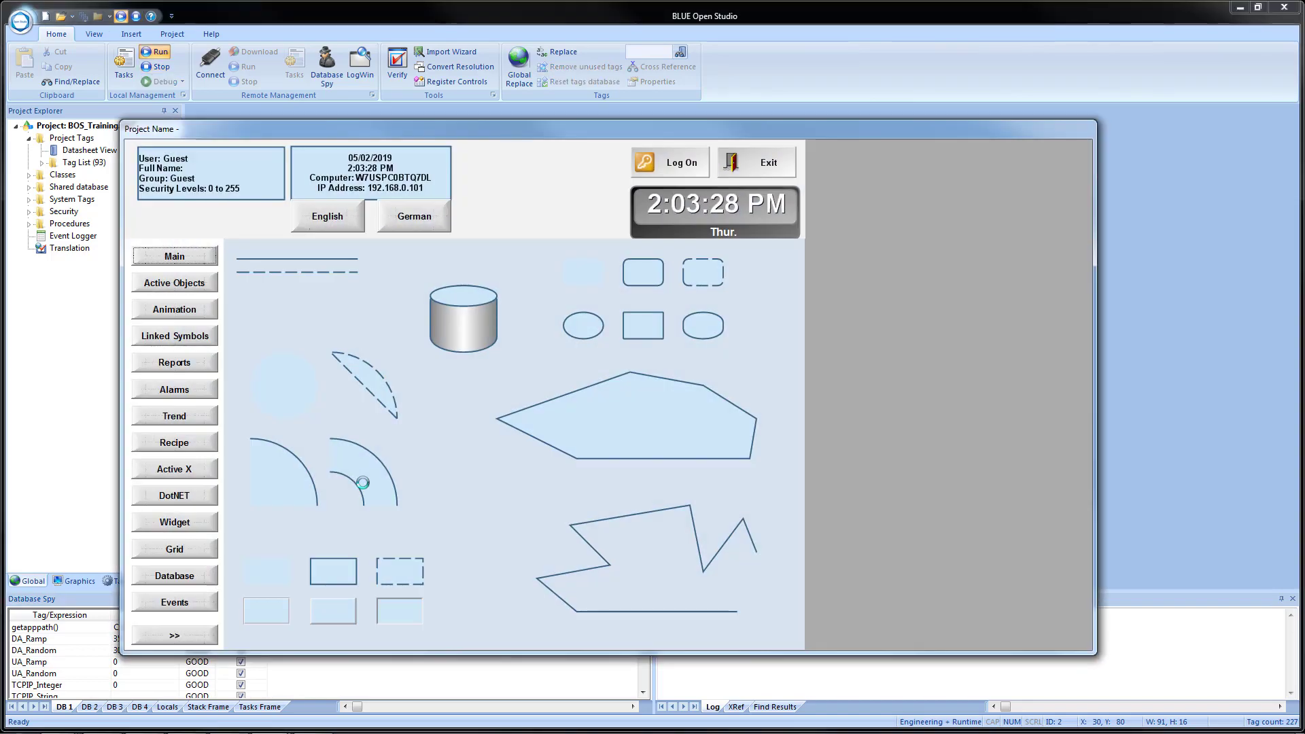
- Return to the development window and widen the Value column of DB 1 in Database Spy
{"action": "left_click", "coordinate": [66, 412]}
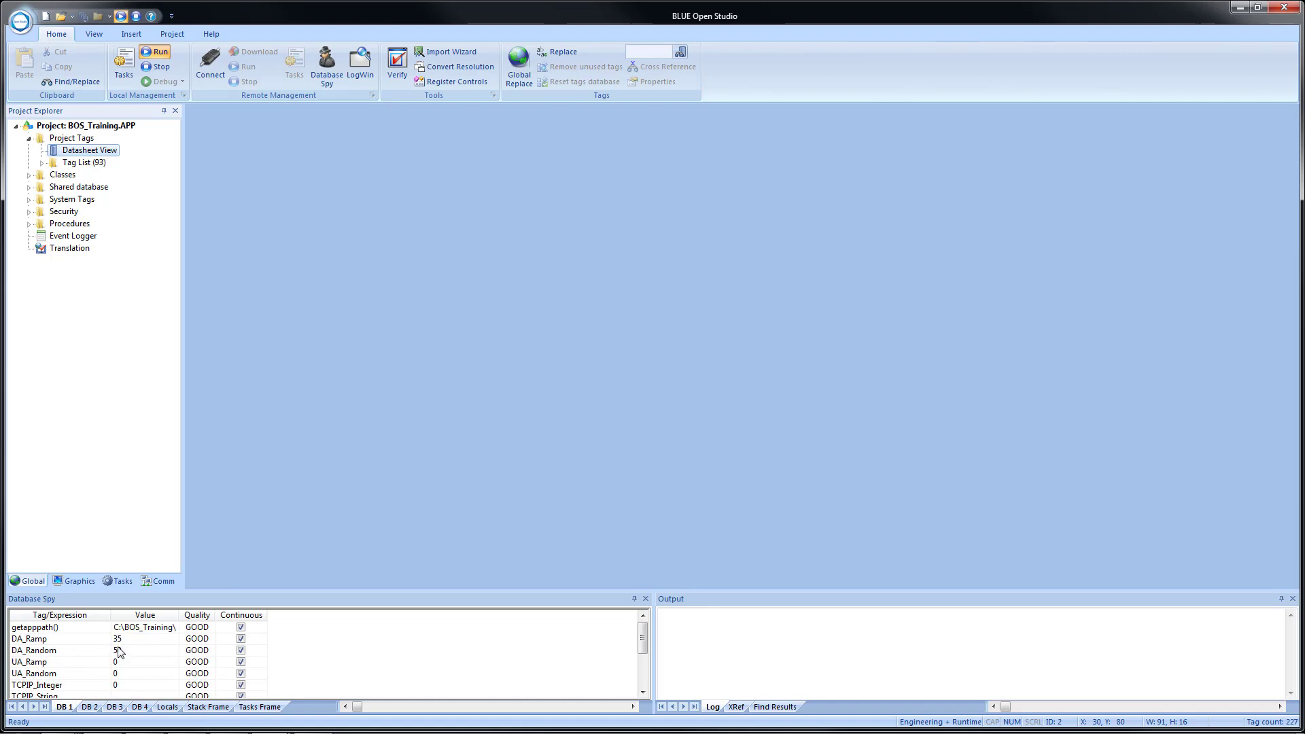
{"action": "left_click_drag", "start_coordinate": [179, 615], "coordinate": [245, 614]}
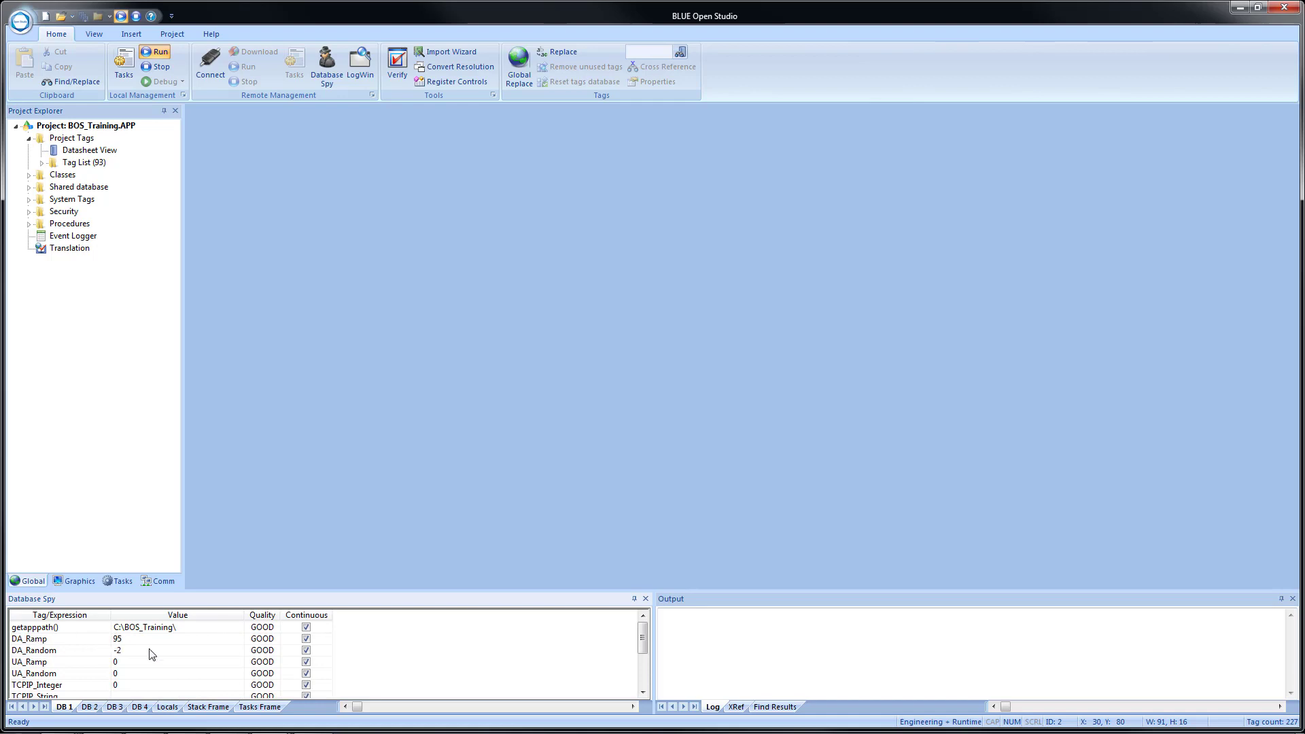
- For the first empty row of DB 1 in Database Spy, choose the Trace log message function in the Object Finder
{"action": "left_click", "coordinate": [178, 628]}
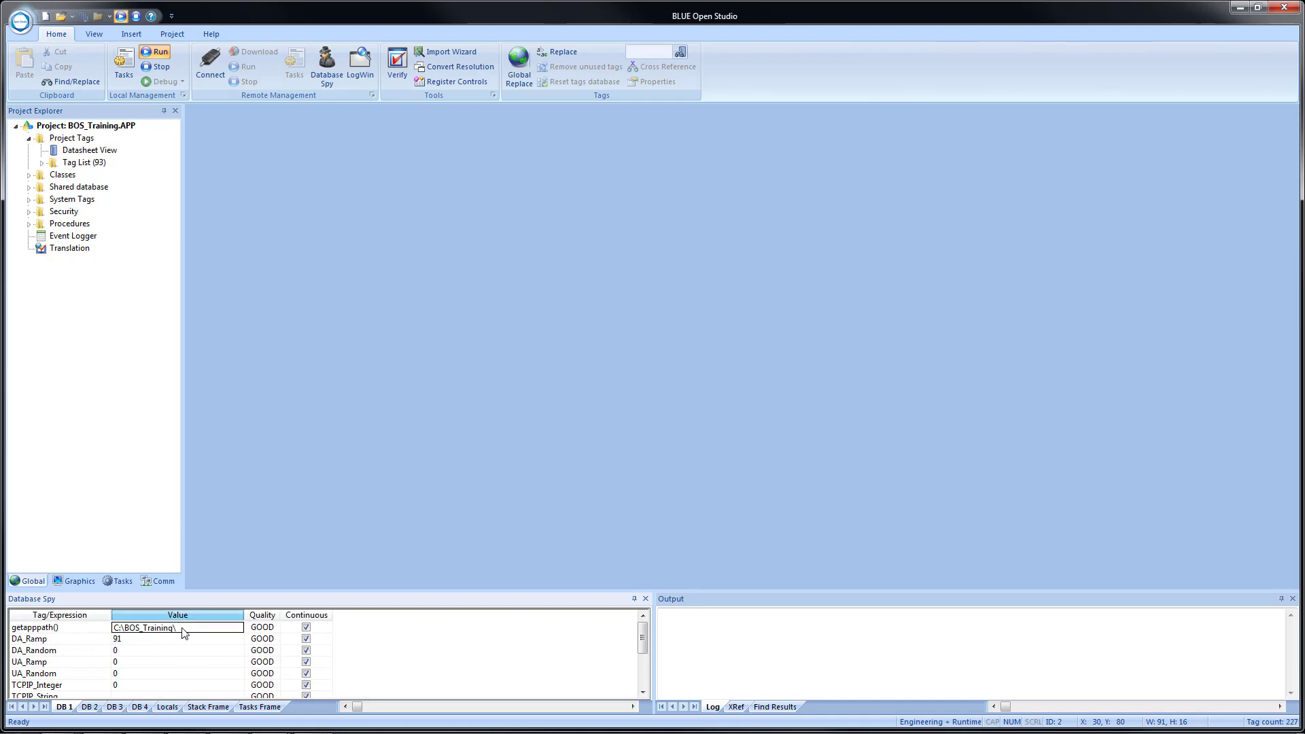
{"action": "scroll", "coordinate": [184, 634], "scroll_direction": "down", "scroll_amount": 1}
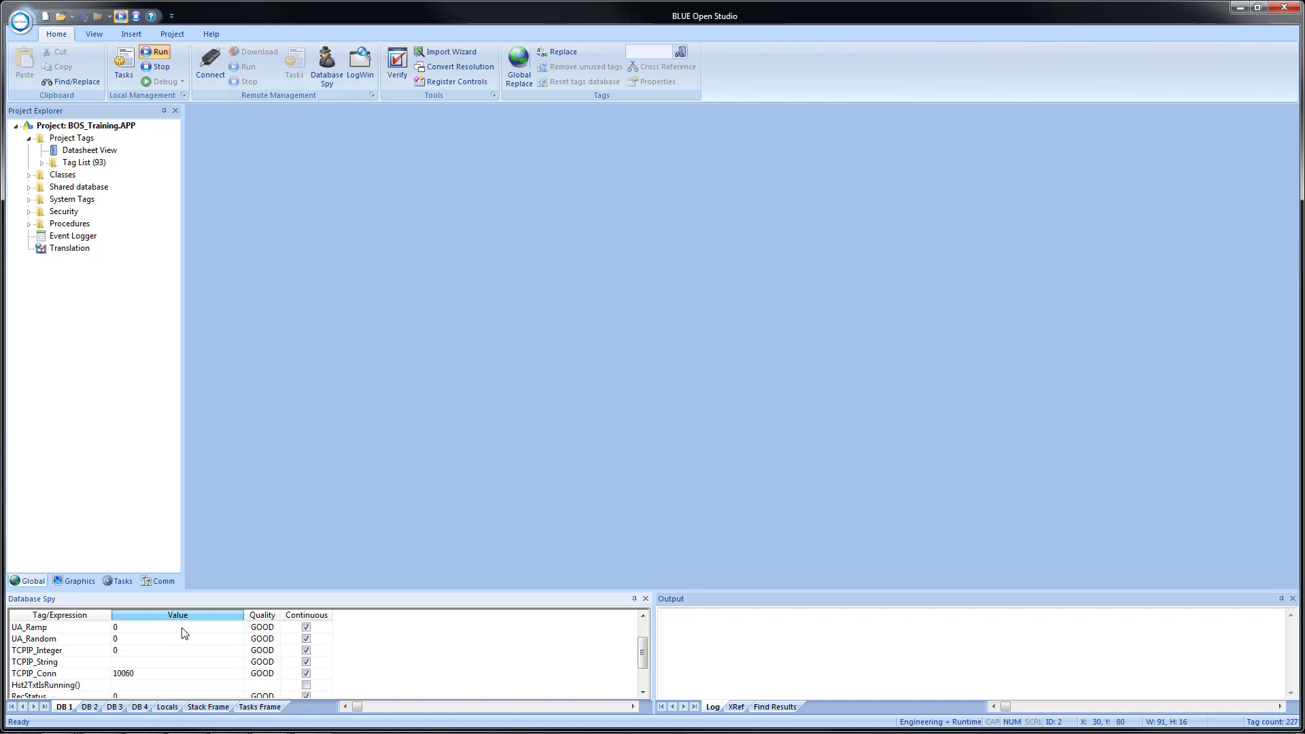
{"action": "scroll", "coordinate": [183, 634], "scroll_direction": "down", "scroll_amount": 2}
{"action": "right_click", "coordinate": [30, 691]}
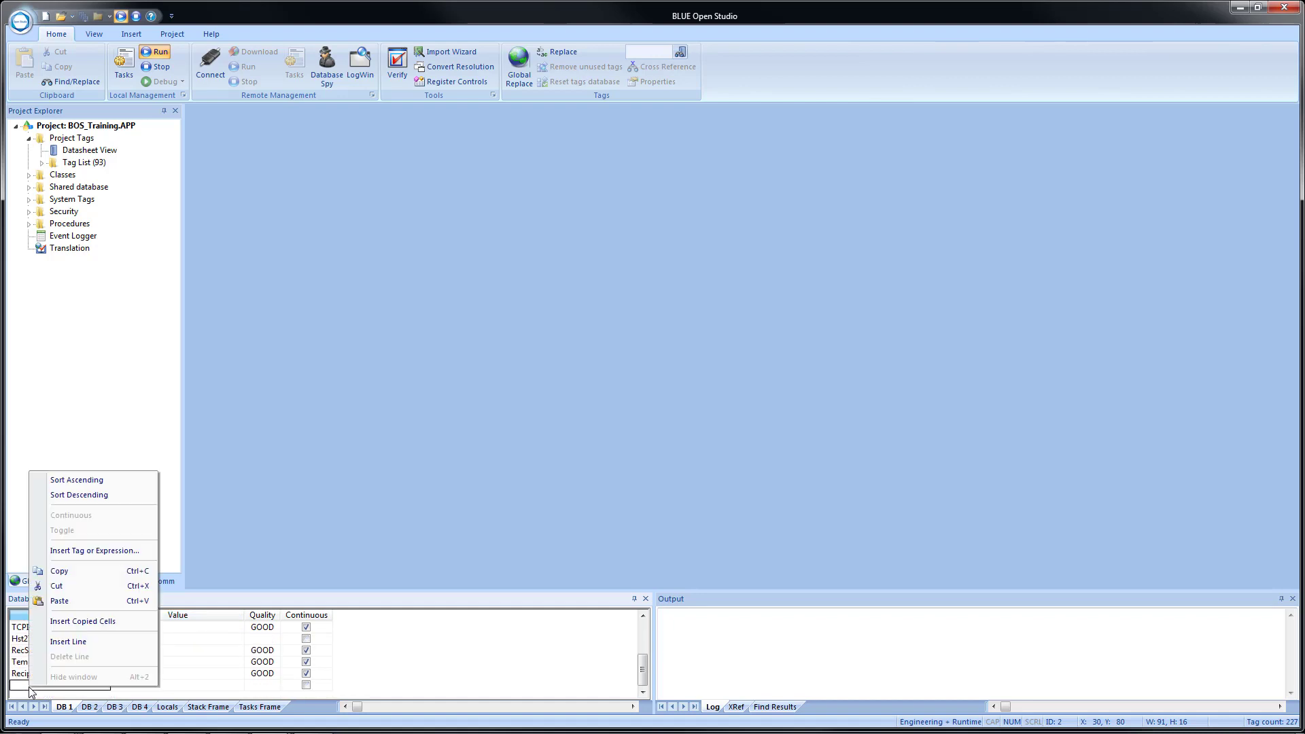
{"action": "left_click", "coordinate": [81, 552]}
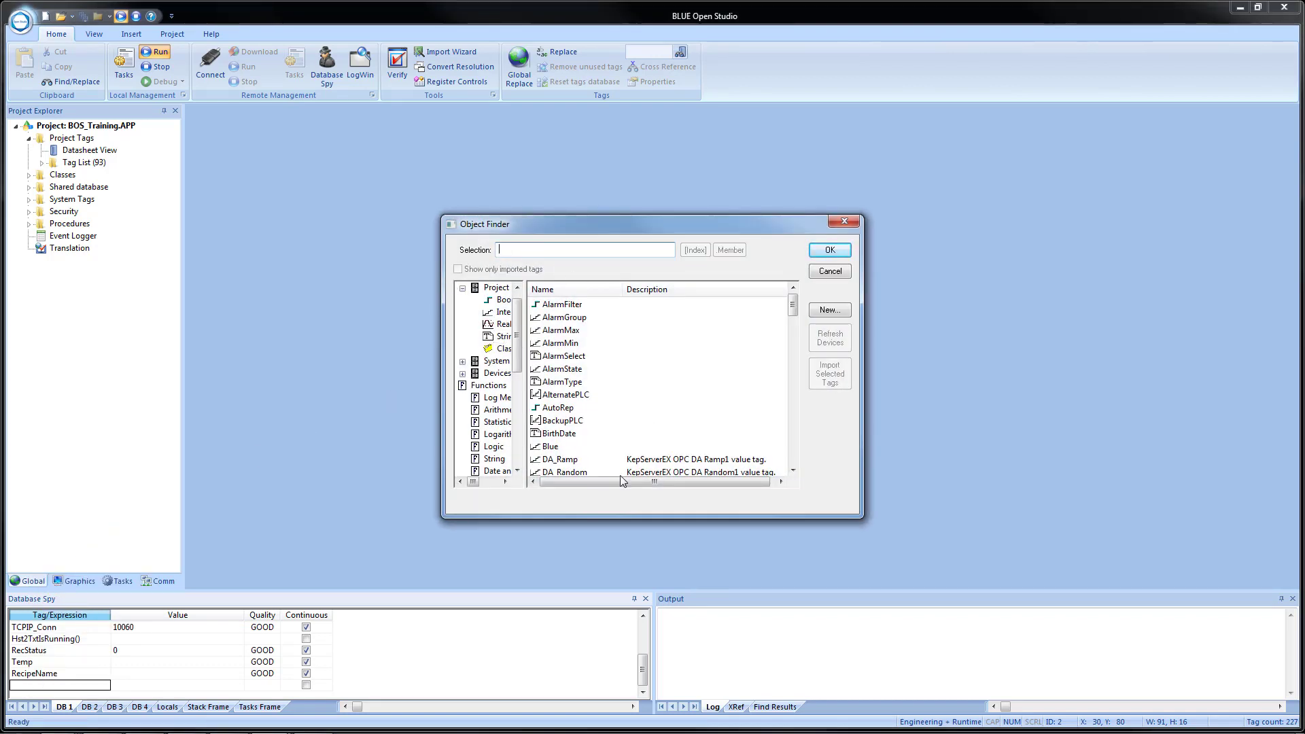
{"action": "left_click", "coordinate": [496, 397]}
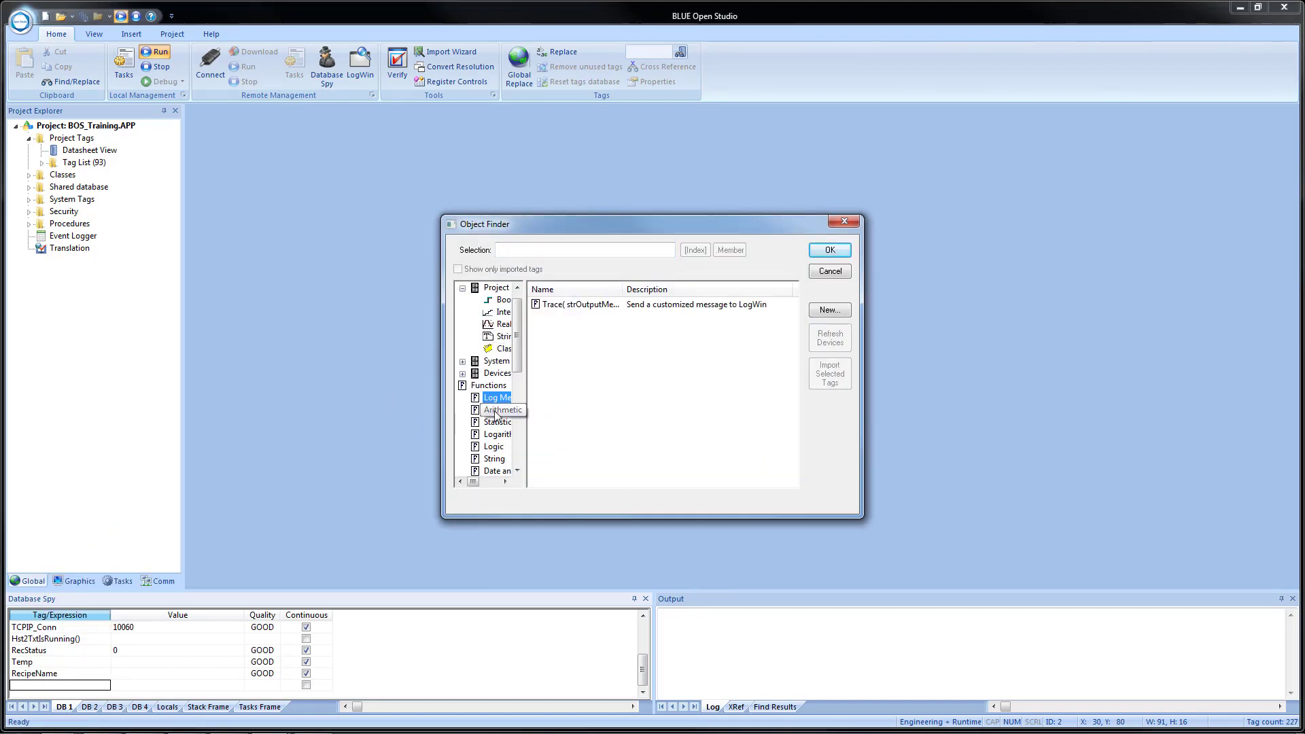
{"action": "left_click", "coordinate": [497, 411]}
{"action": "left_click", "coordinate": [497, 397]}
{"action": "left_click", "coordinate": [574, 307]}
- Replace the Trace function's strOutputMessage argument with "Test" and insert the expression into DB 1
{"action": "left_click", "coordinate": [551, 249]}
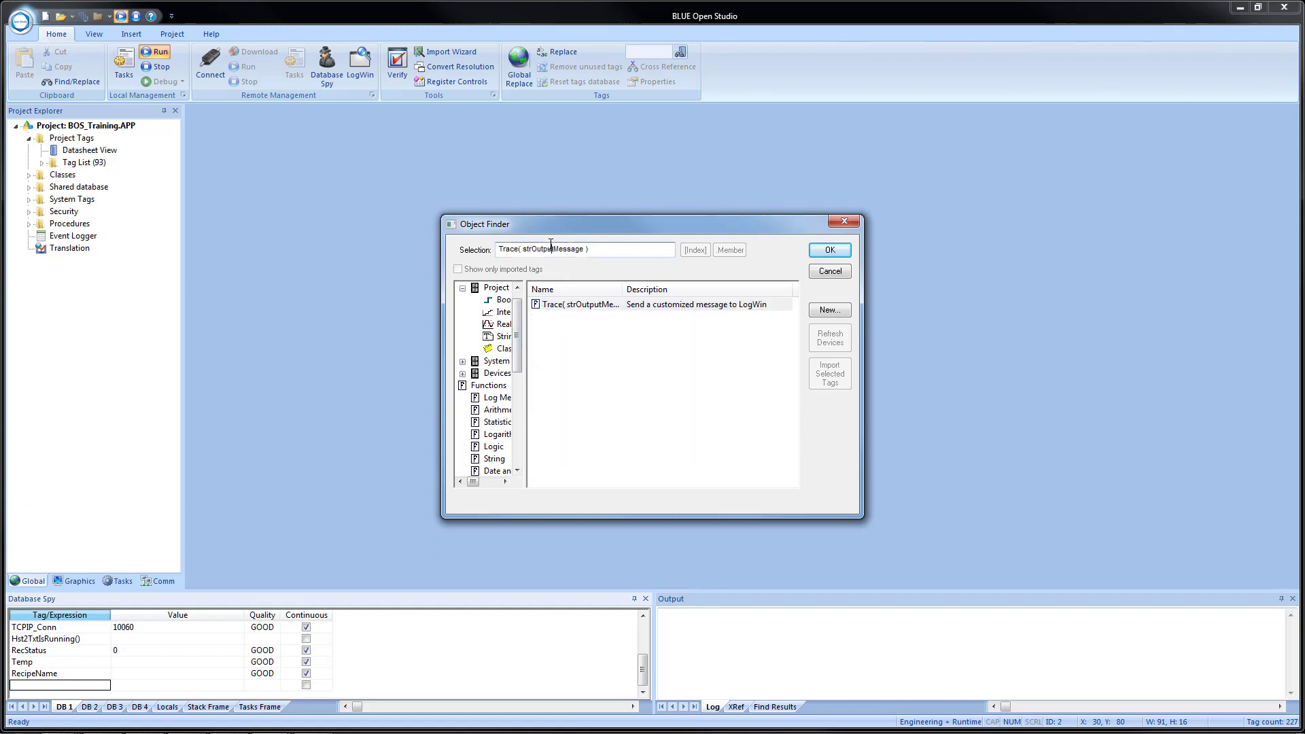
{"action": "key", "text": "Delete"}
{"action": "key", "text": "Delete"}
{"action": "key", "text": "Delete"}
{"action": "key", "text": "Delete"}
{"action": "key", "text": "Delete"}
{"action": "key", "text": "Delete"}
{"action": "key", "text": "Delete"}
{"action": "key", "text": "Delete"}
{"action": "key", "text": "Delete"}
{"action": "key", "text": "BackSpace"}
{"action": "key", "text": "BackSpace"}
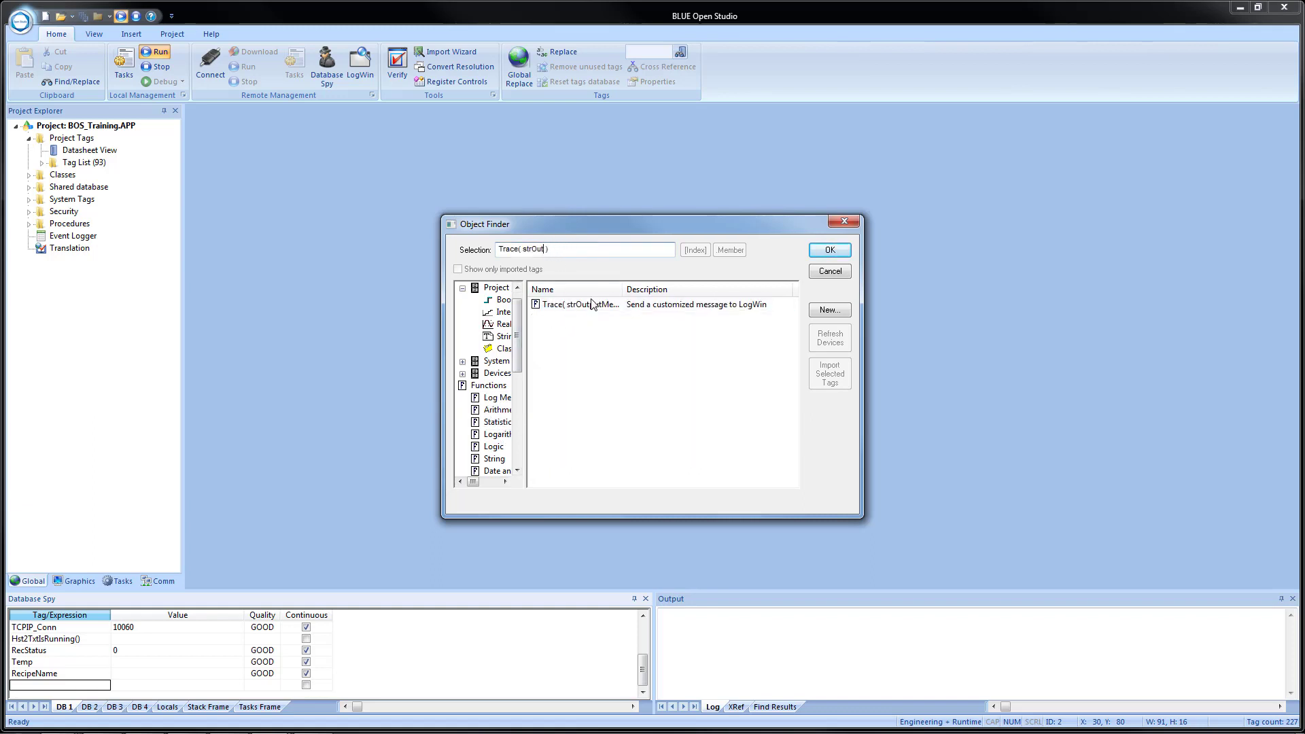
{"action": "key", "text": "BackSpace"}
{"action": "key", "text": "BackSpace"}
{"action": "key", "text": "BackSpace"}
{"action": "key", "text": "BackSpace"}
{"action": "key", "text": "BackSpace"}
{"action": "key", "text": "BackSpace"}
{"action": "key", "text": "BackSpace"}
{"action": "type", "text": "\"Test\""}
{"action": "left_click", "coordinate": [830, 249]}
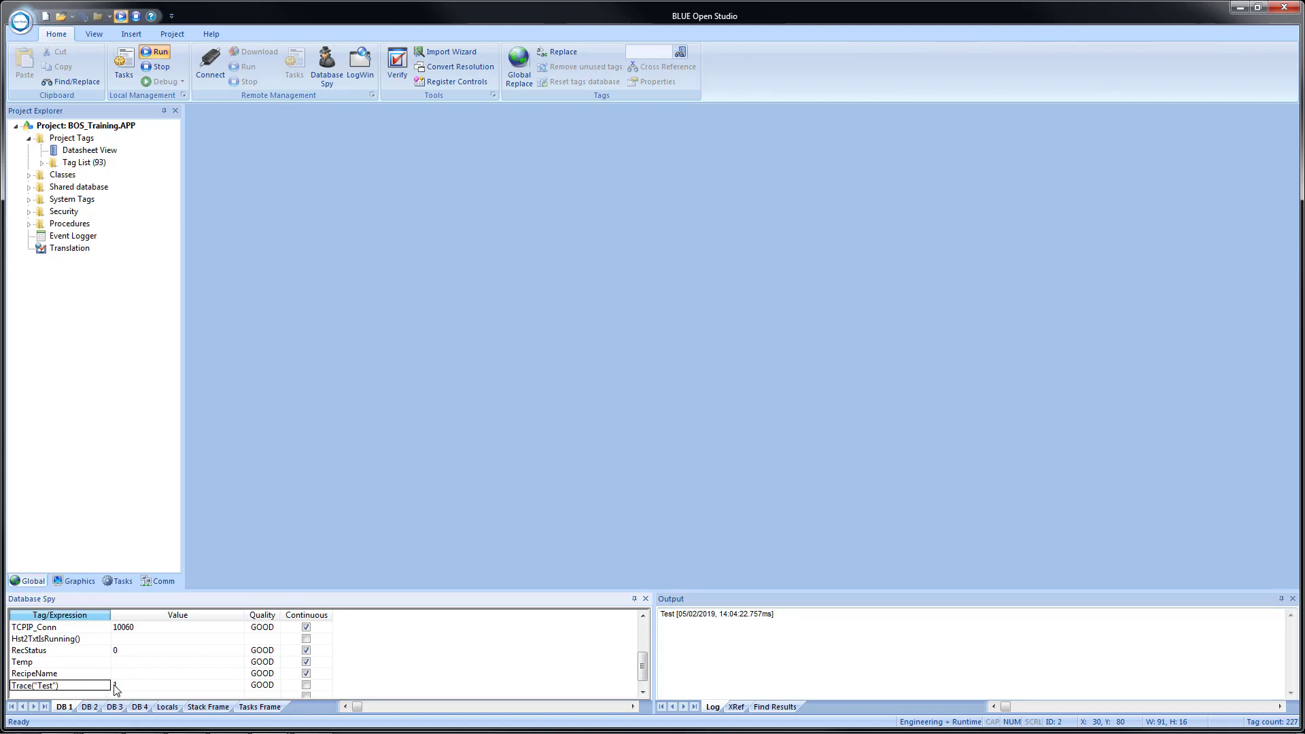
- Insert a line above DA_Ramp in DB 1 and enter the expression DA_Ramp->TimeStamp in it
{"action": "scroll", "coordinate": [81, 671], "scroll_direction": "up", "scroll_amount": 5}
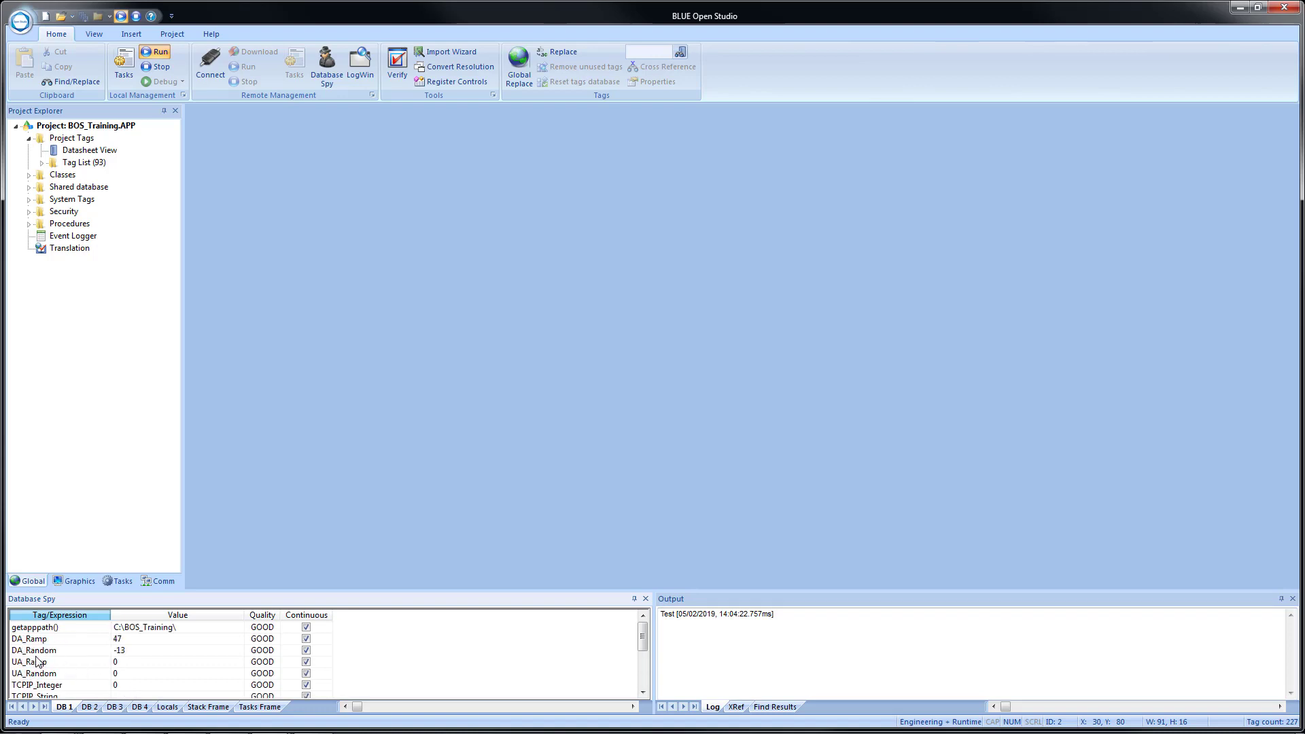
{"action": "right_click", "coordinate": [46, 640]}
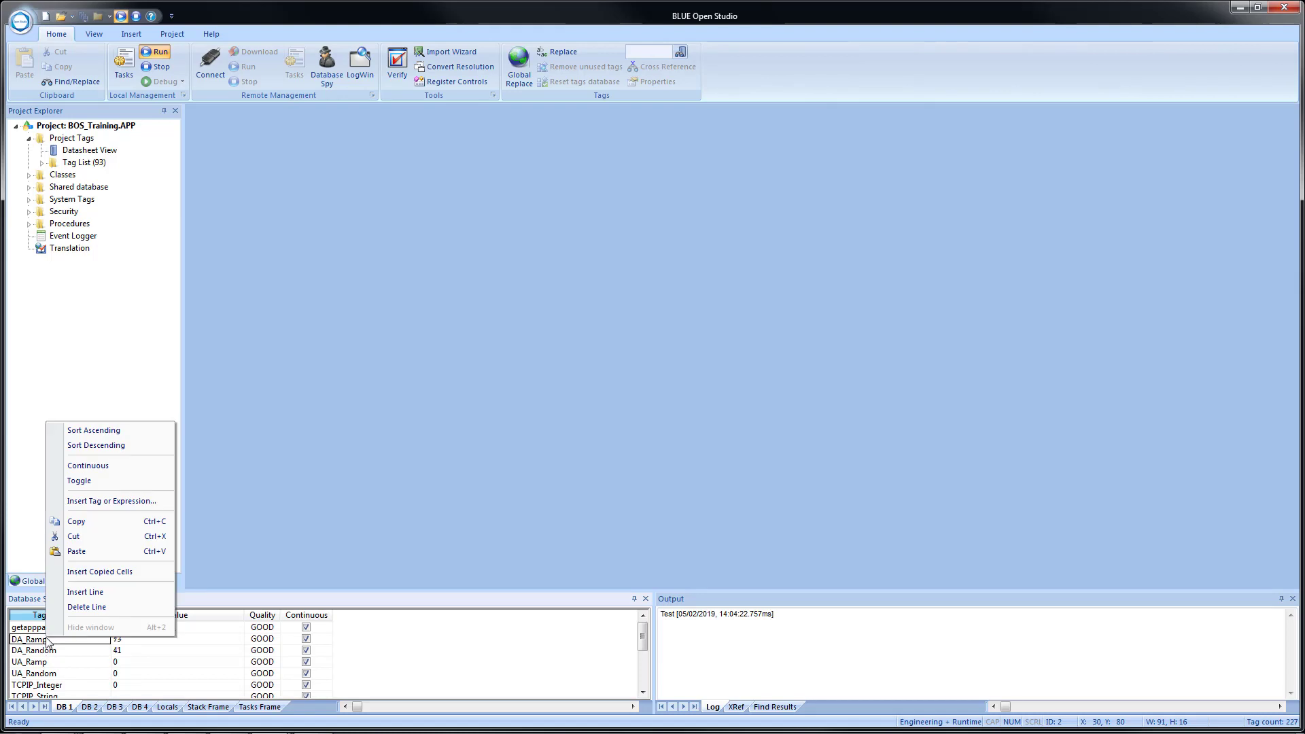
{"action": "left_click", "coordinate": [92, 592]}
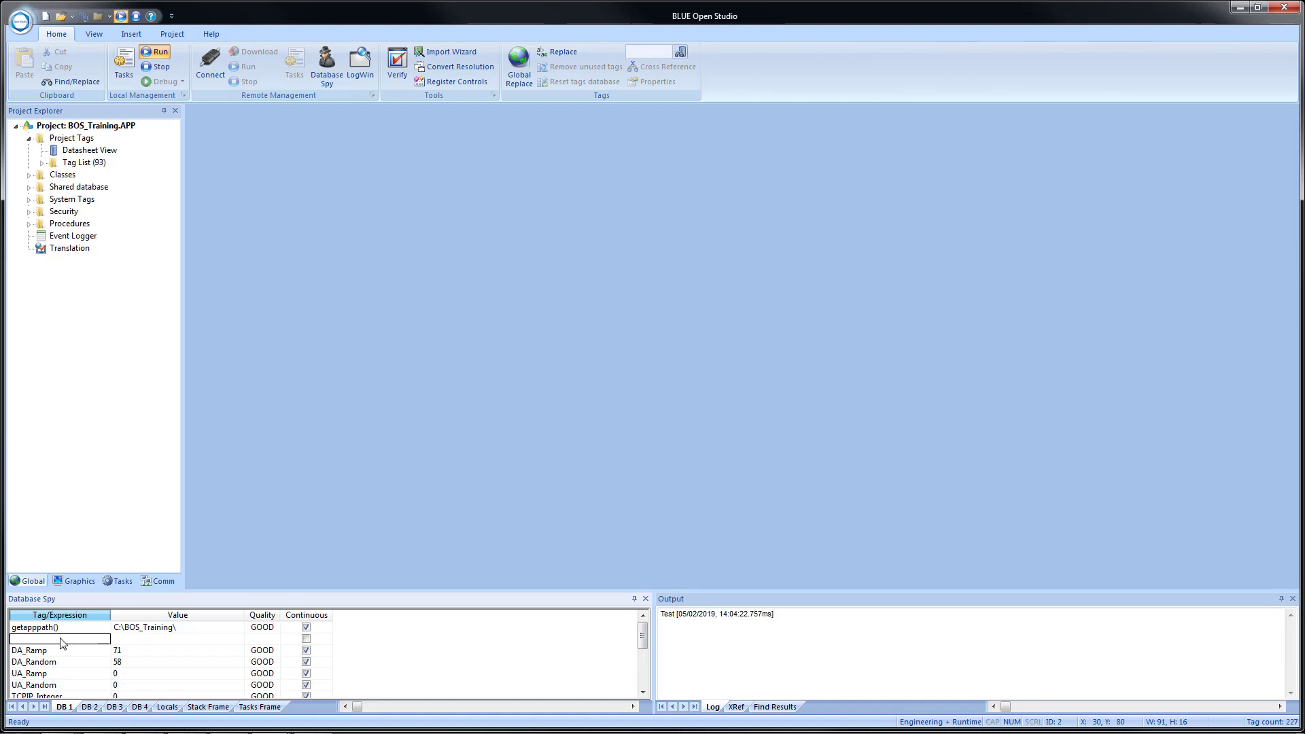
{"action": "type", "text": "DA_Ramp->TimeStamp"}
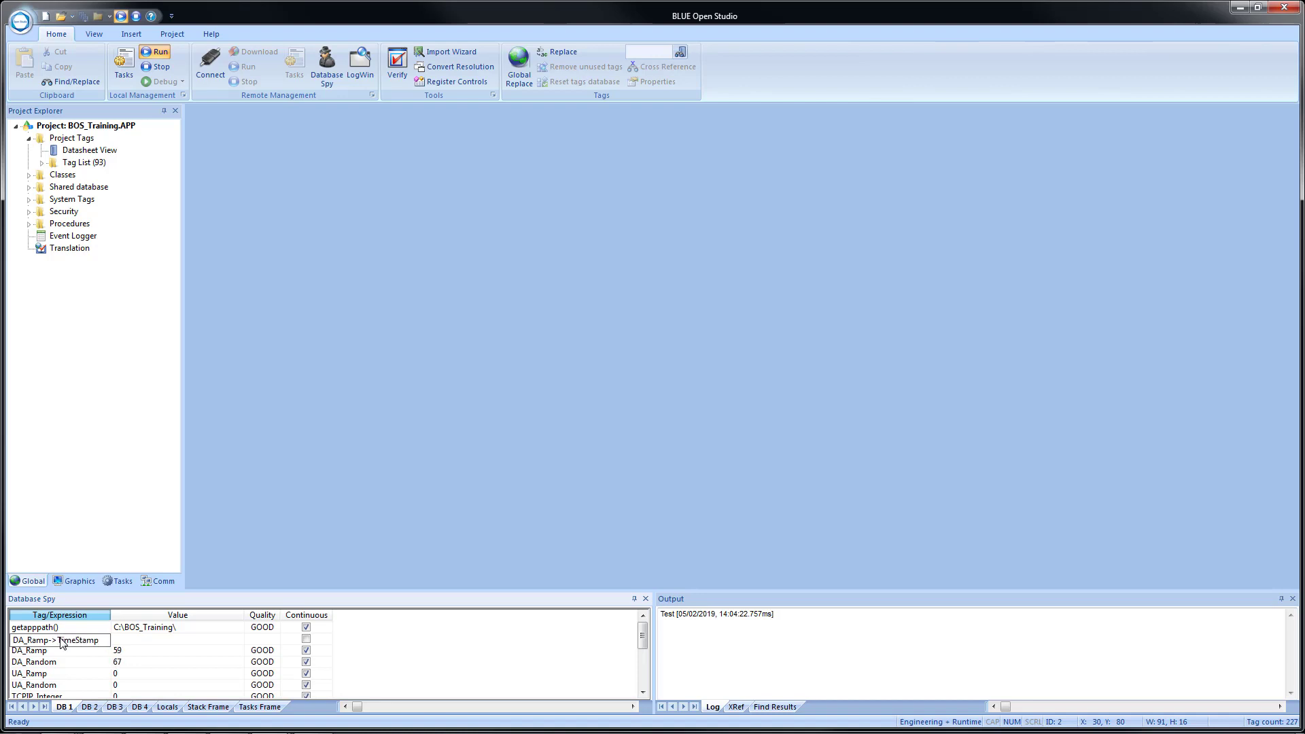
{"action": "key", "text": "Return"}
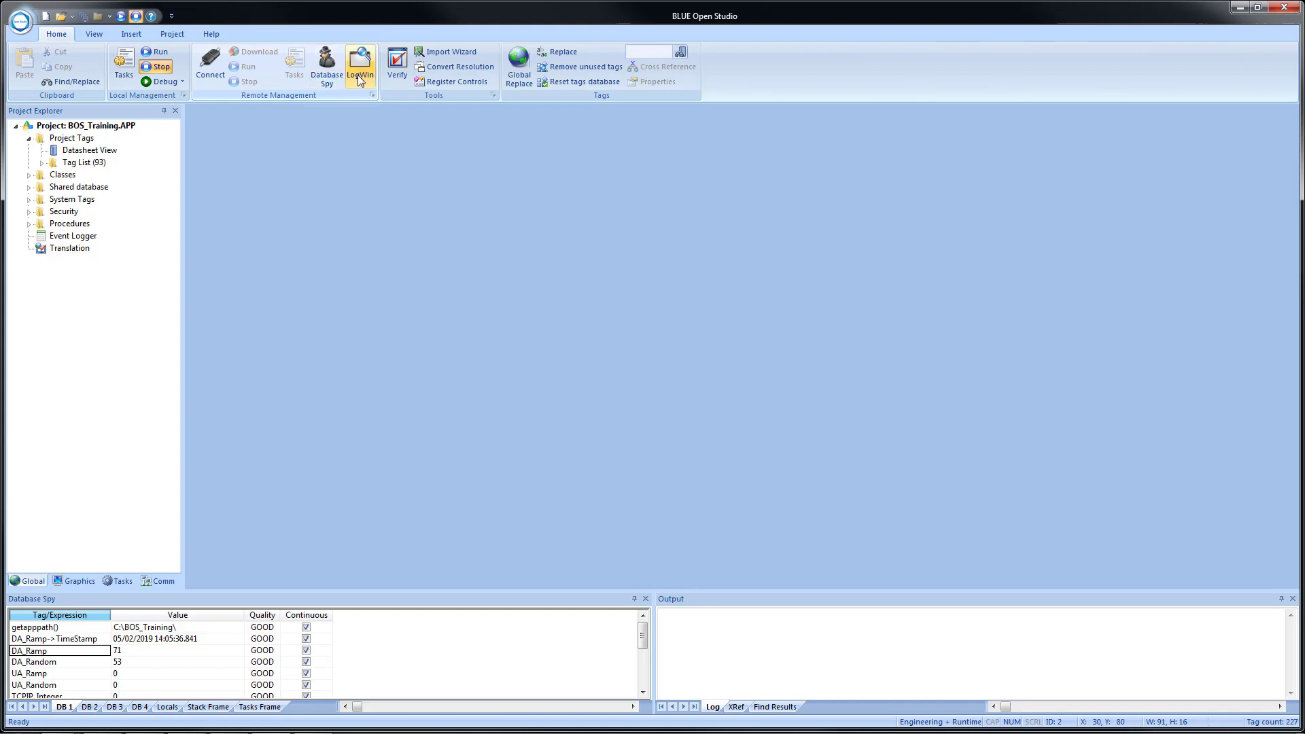
- Verify the project with all four removal and tag integration options enabled, and clear the Output log
{"action": "left_click", "coordinate": [397, 66]}
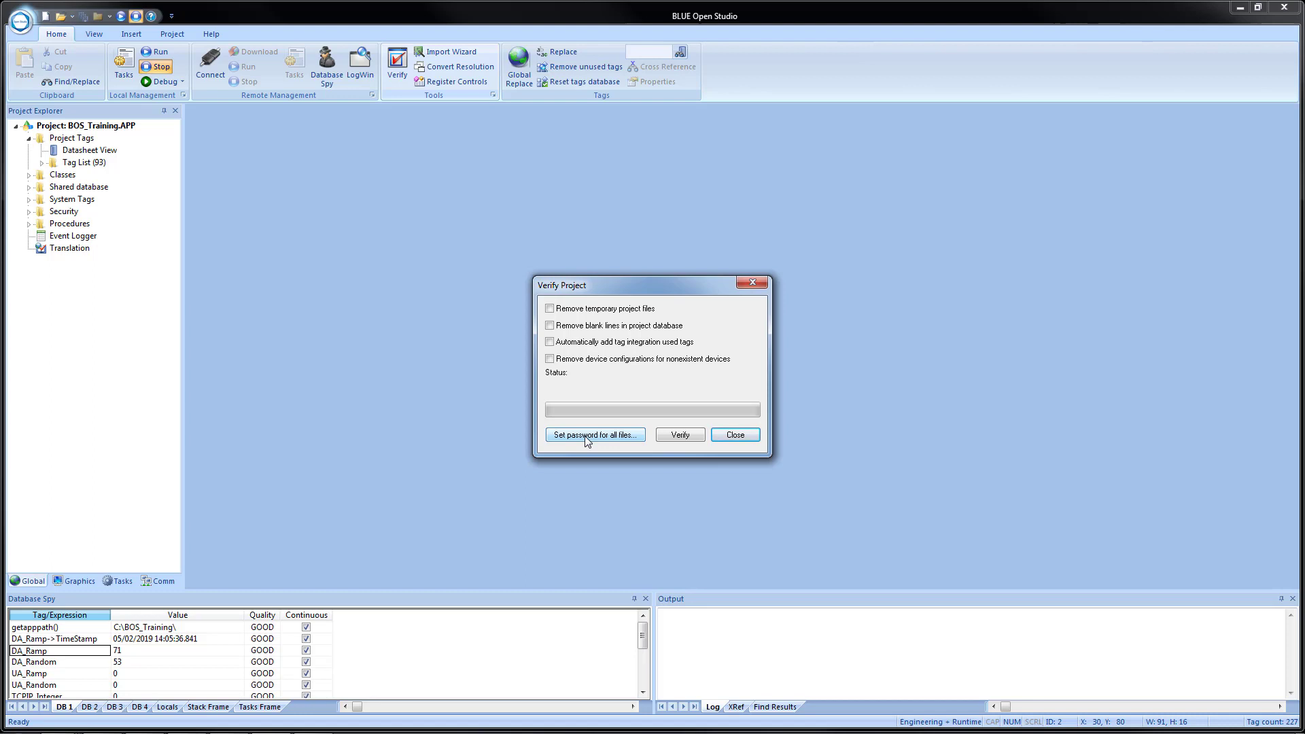
{"action": "left_click", "coordinate": [550, 309]}
{"action": "left_click", "coordinate": [550, 325]}
{"action": "left_click", "coordinate": [550, 342]}
{"action": "left_click", "coordinate": [550, 359]}
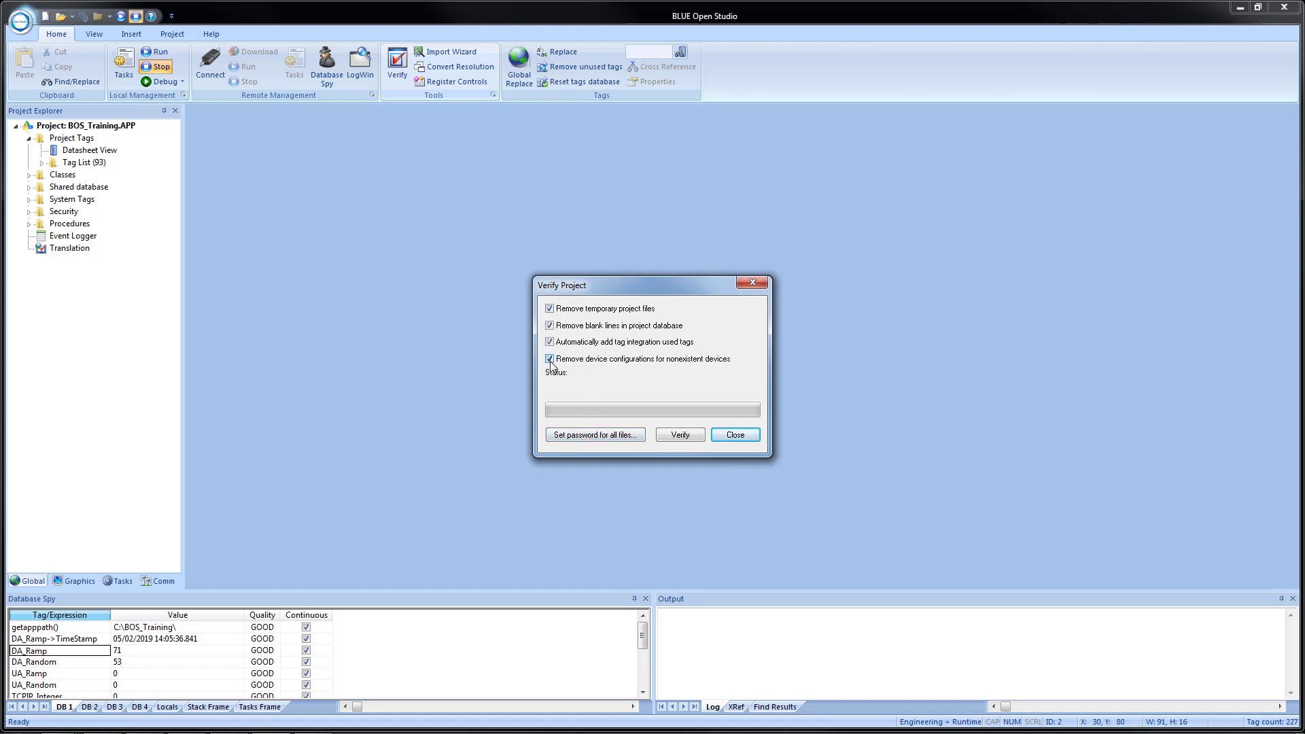
{"action": "left_click", "coordinate": [681, 435]}
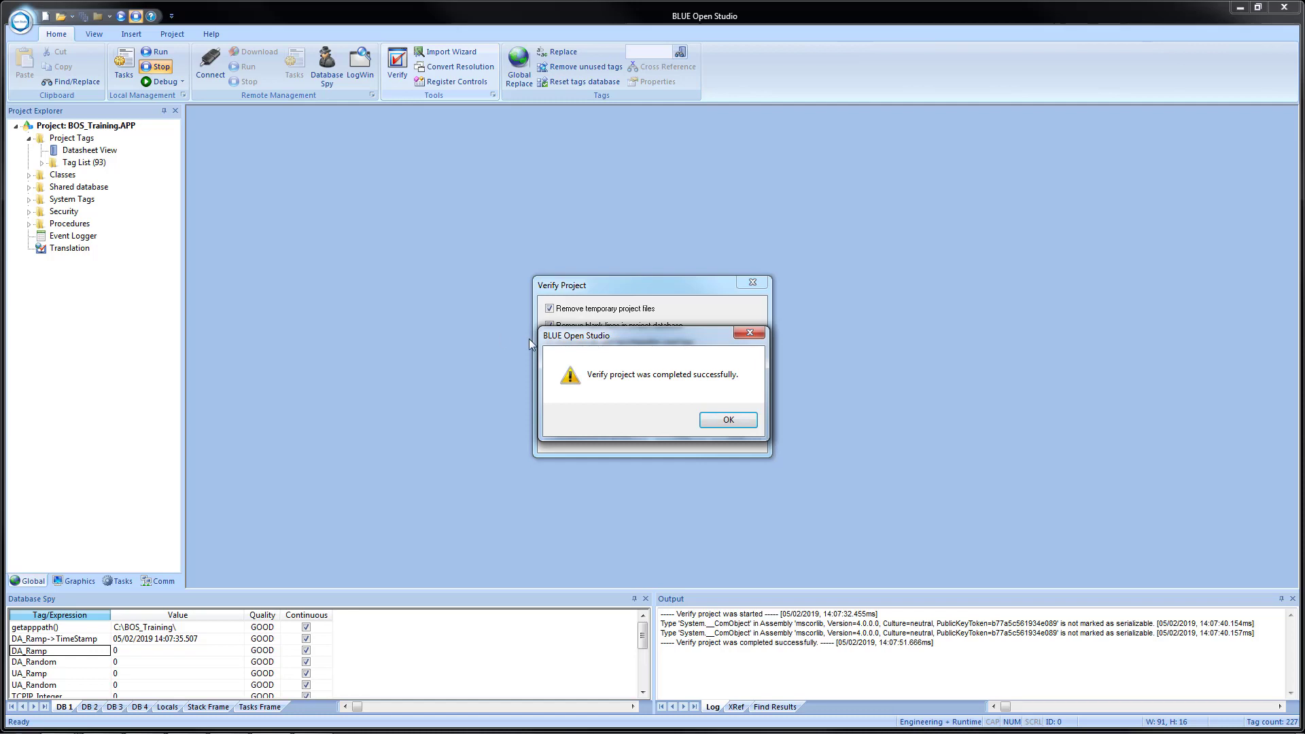
{"action": "left_click", "coordinate": [742, 426]}
{"action": "left_click", "coordinate": [735, 438]}
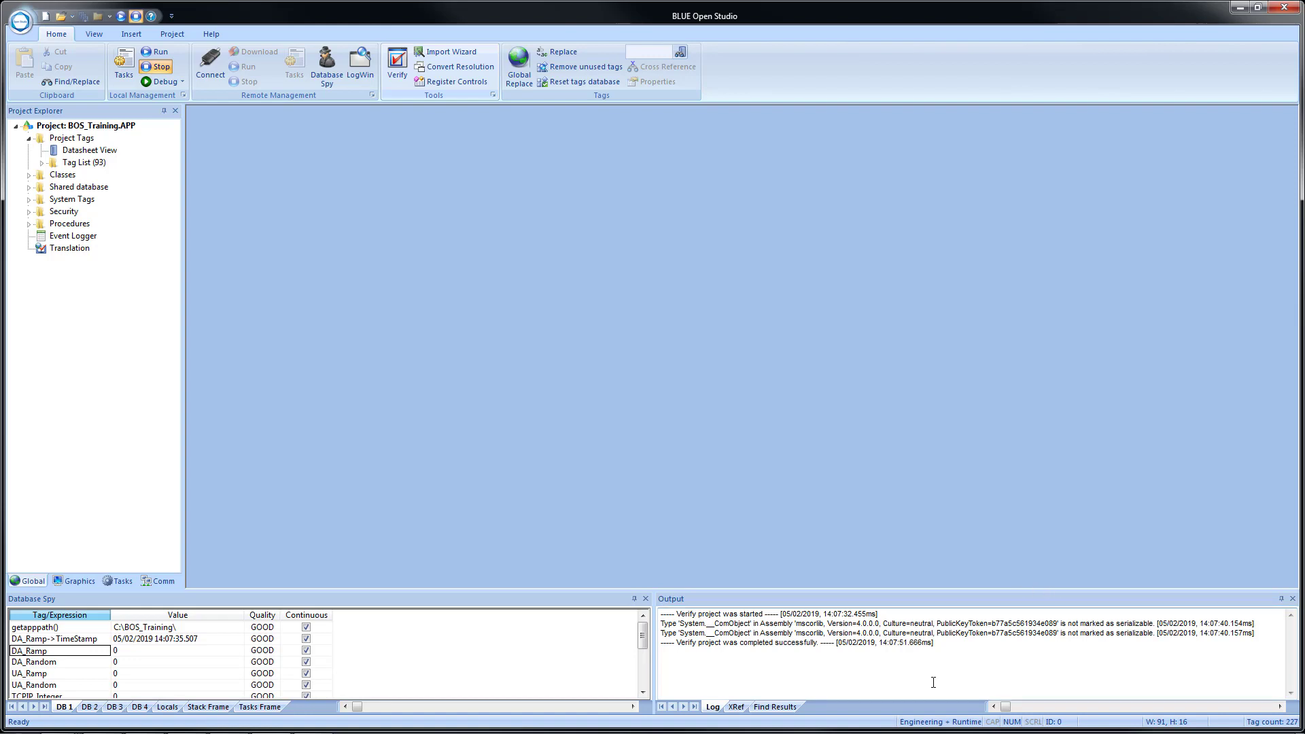
{"action": "right_click", "coordinate": [874, 546]}
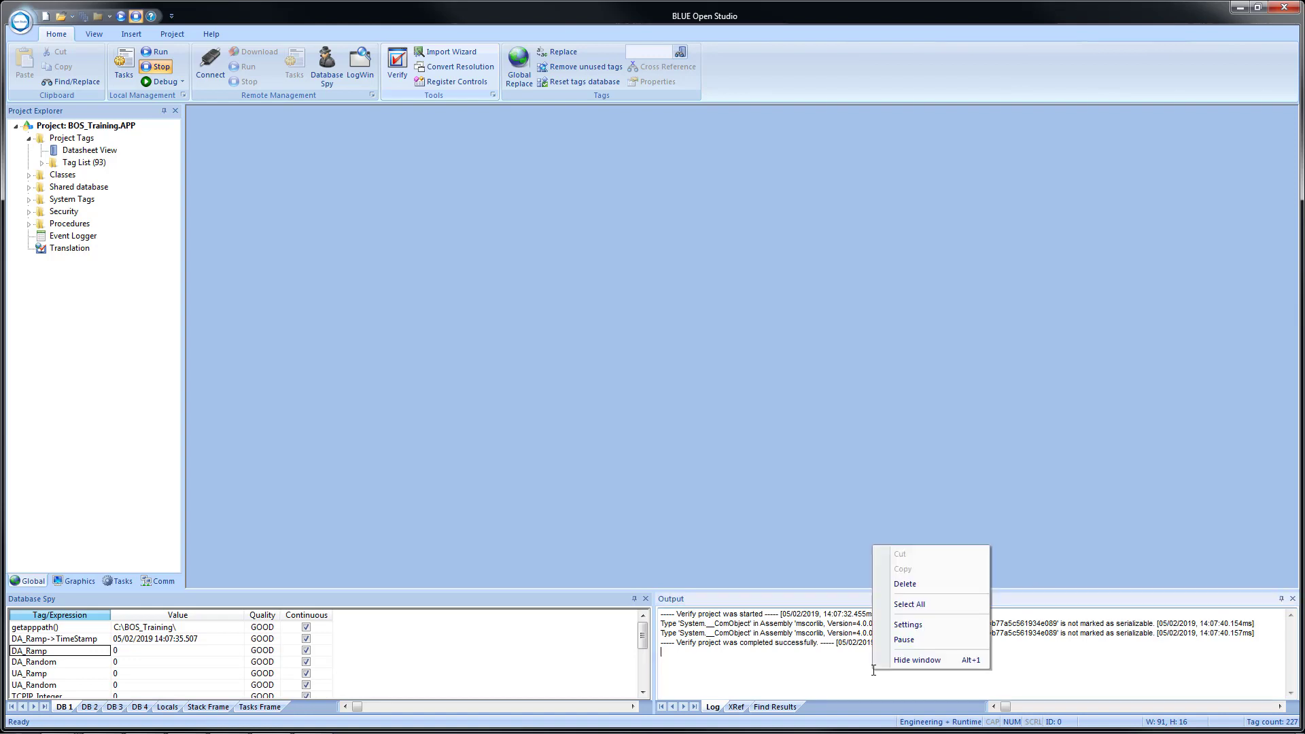
{"action": "left_click", "coordinate": [915, 584]}
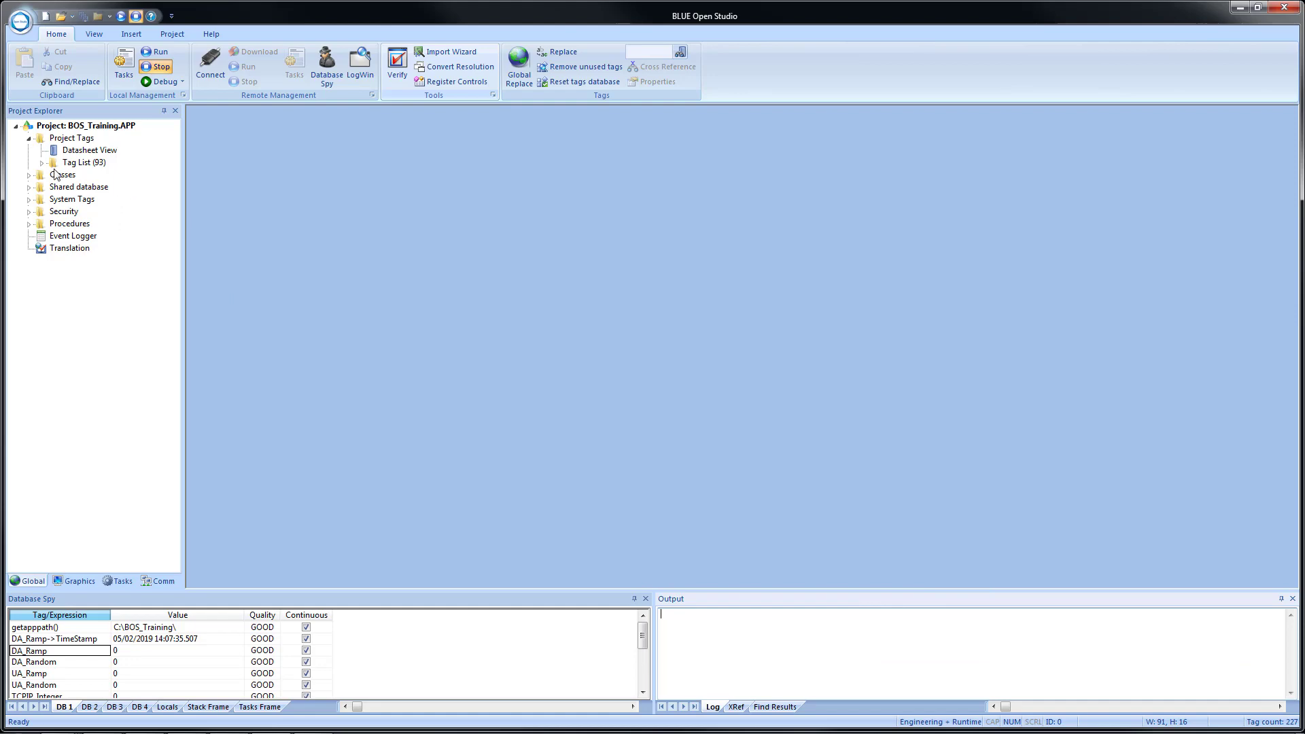
- Delete the FloatValue tag from the Project Tags datasheet and close the datasheet
{"action": "double_click", "coordinate": [78, 151]}
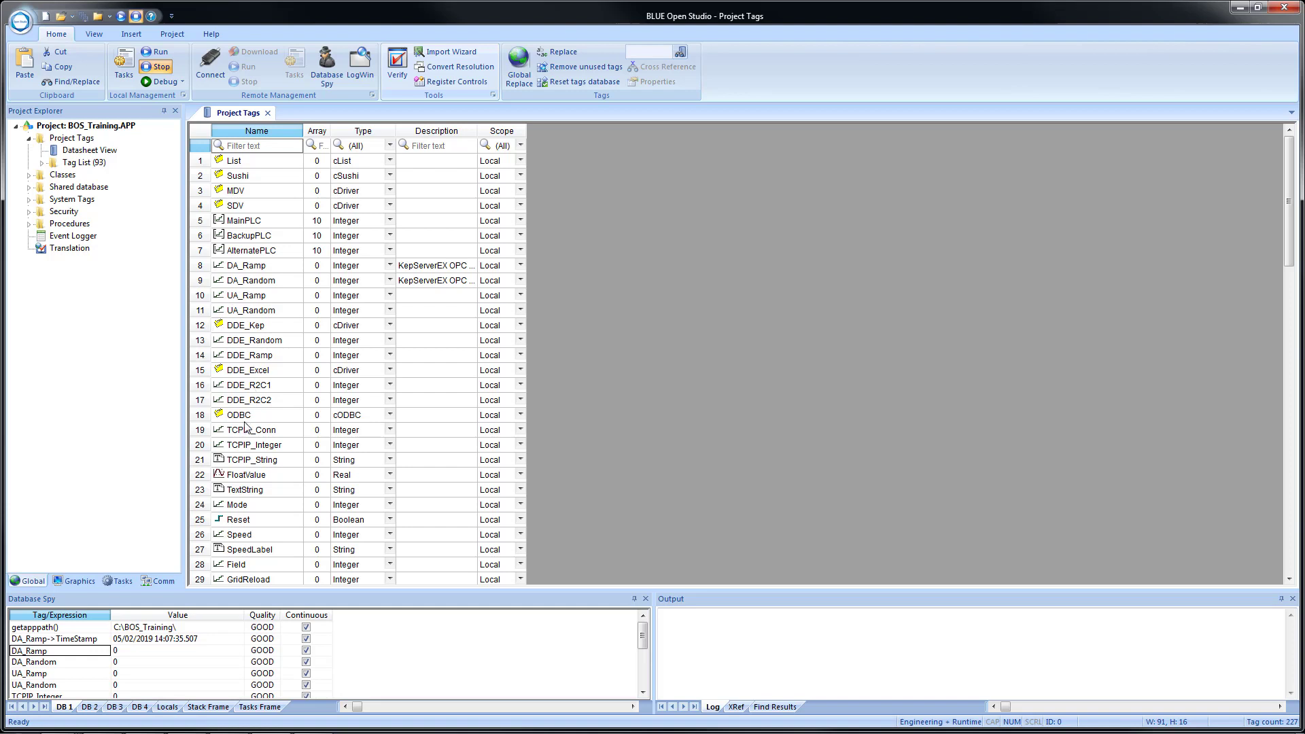
{"action": "right_click", "coordinate": [253, 475]}
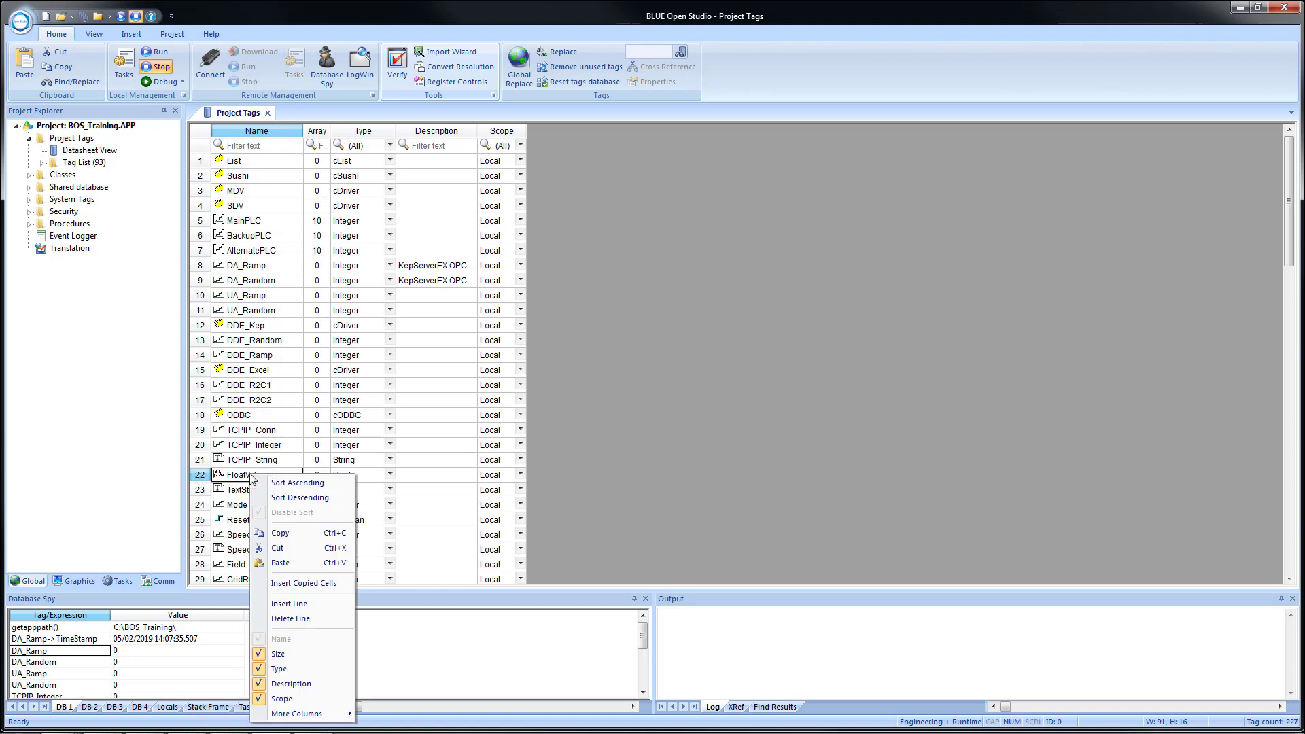
{"action": "left_click", "coordinate": [300, 619]}
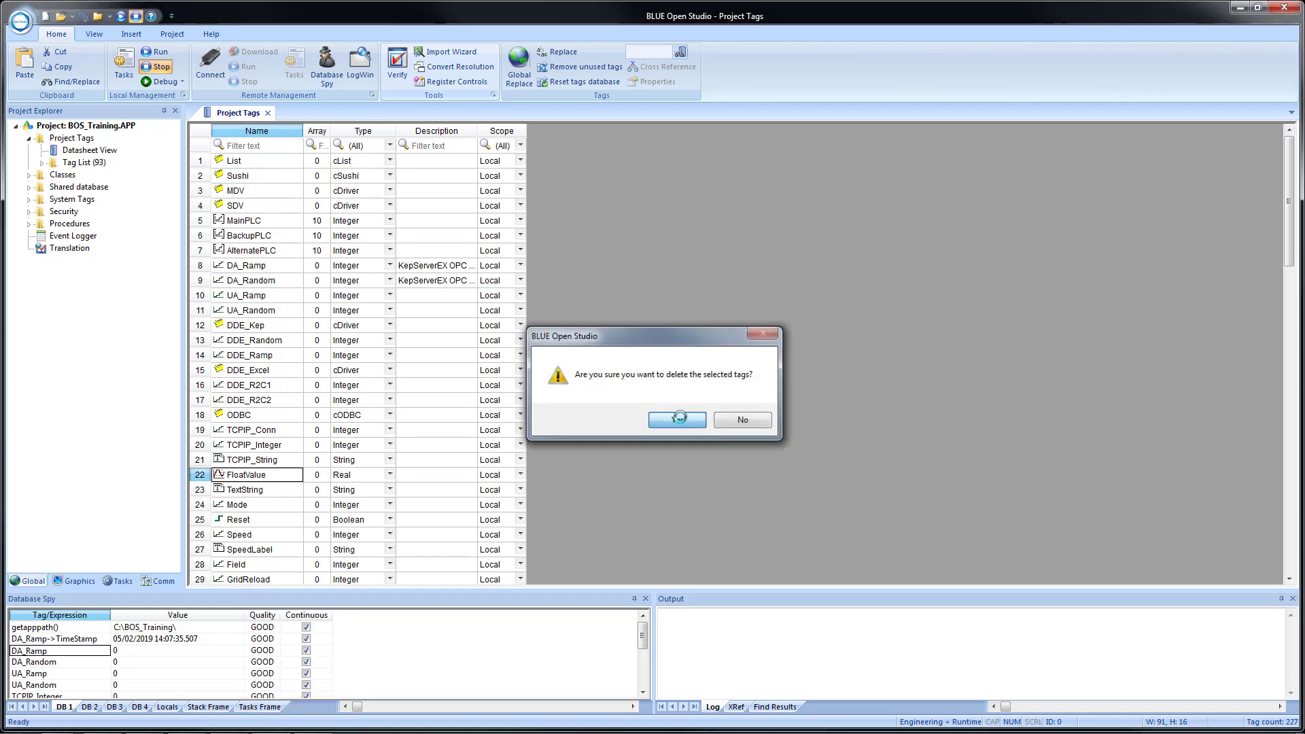
{"action": "left_click", "coordinate": [677, 419]}
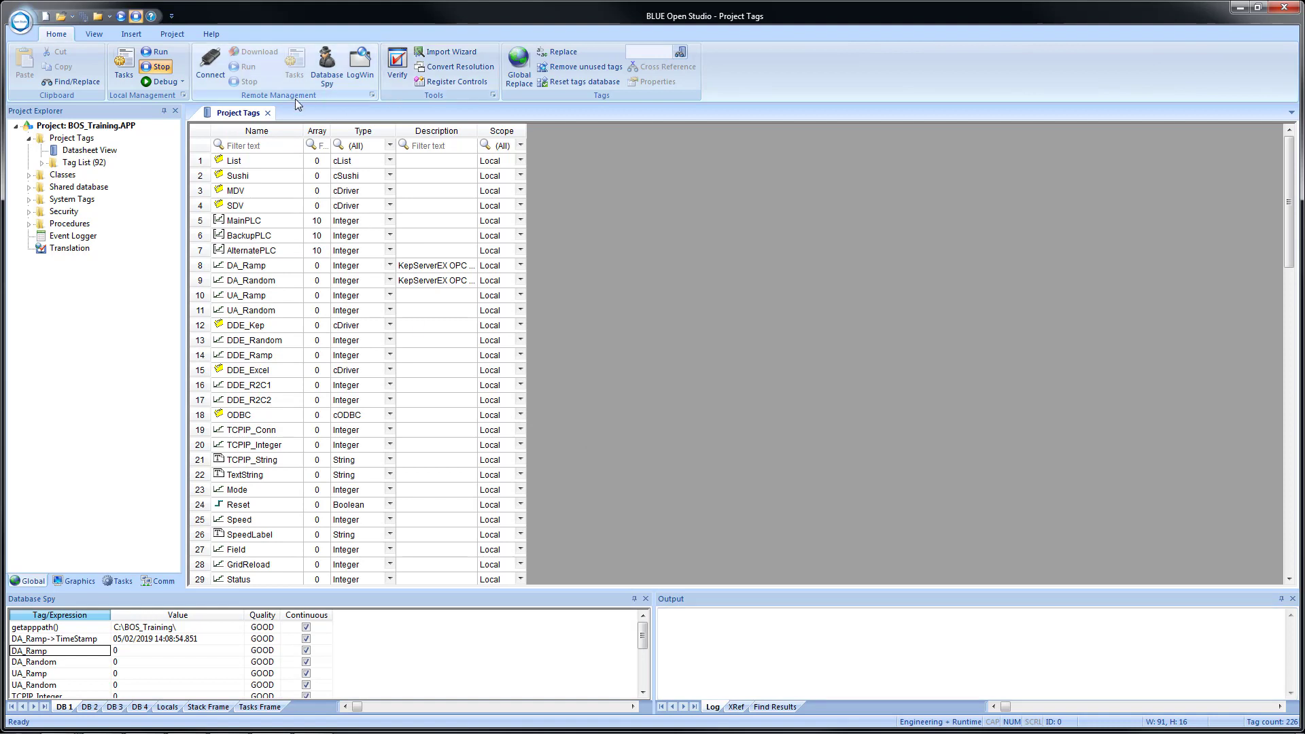
{"action": "left_click", "coordinate": [268, 113]}
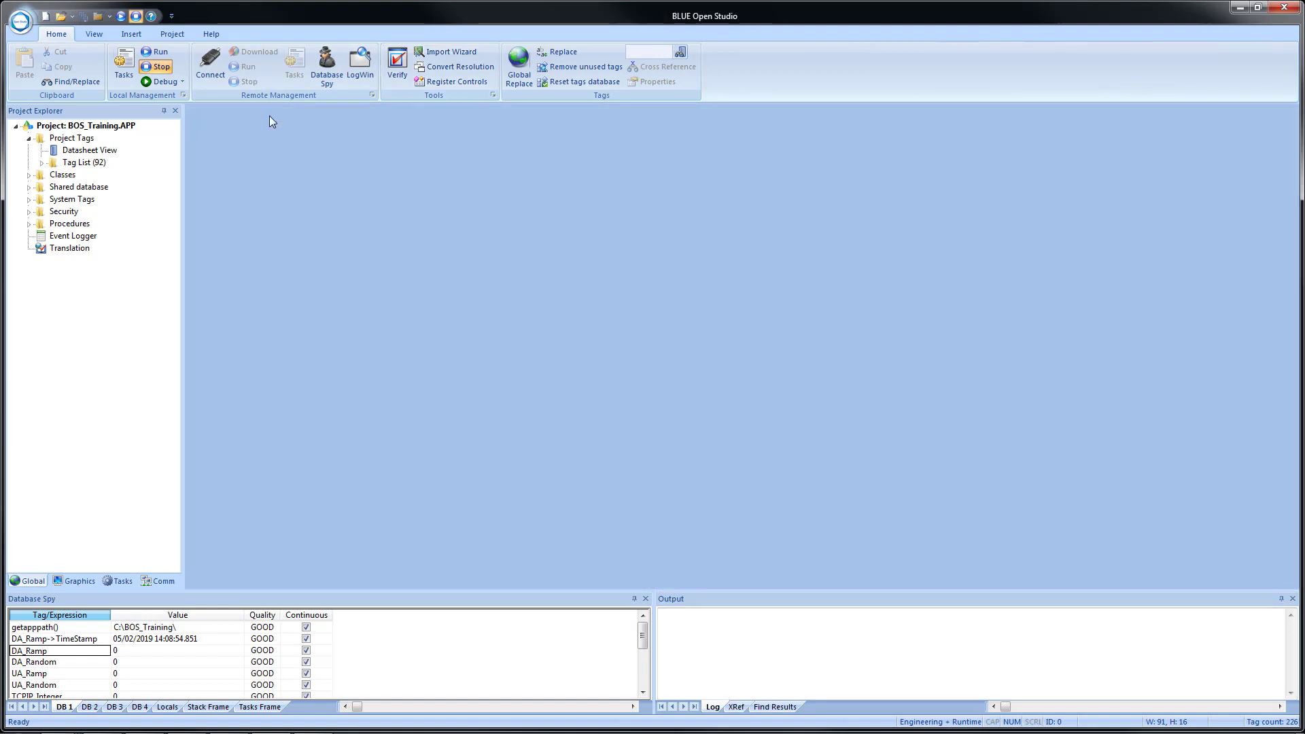
- Verify the project again without the FloatValue tag, enabling all four options, and close the verification dialog
{"action": "left_click", "coordinate": [397, 68]}
{"action": "left_click", "coordinate": [549, 309]}
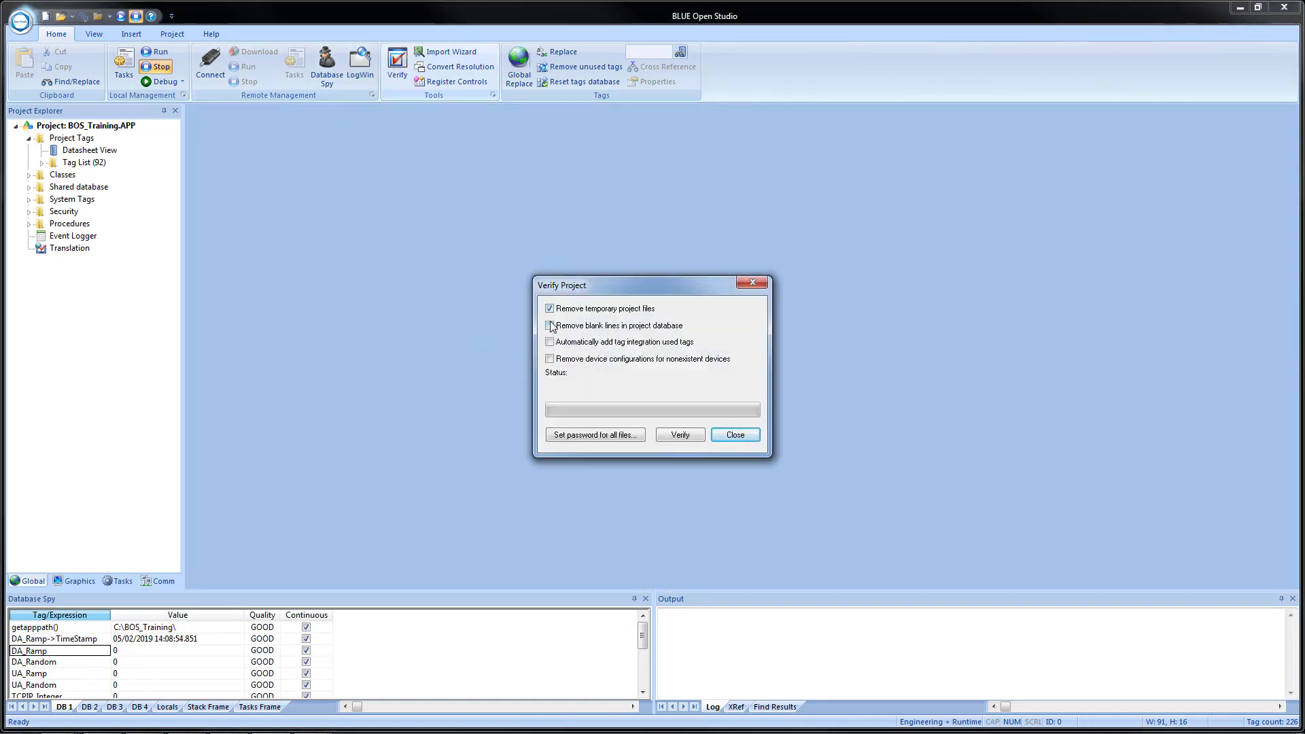
{"action": "left_click", "coordinate": [550, 325]}
{"action": "left_click", "coordinate": [549, 342]}
{"action": "left_click", "coordinate": [550, 359]}
{"action": "left_click", "coordinate": [680, 435]}
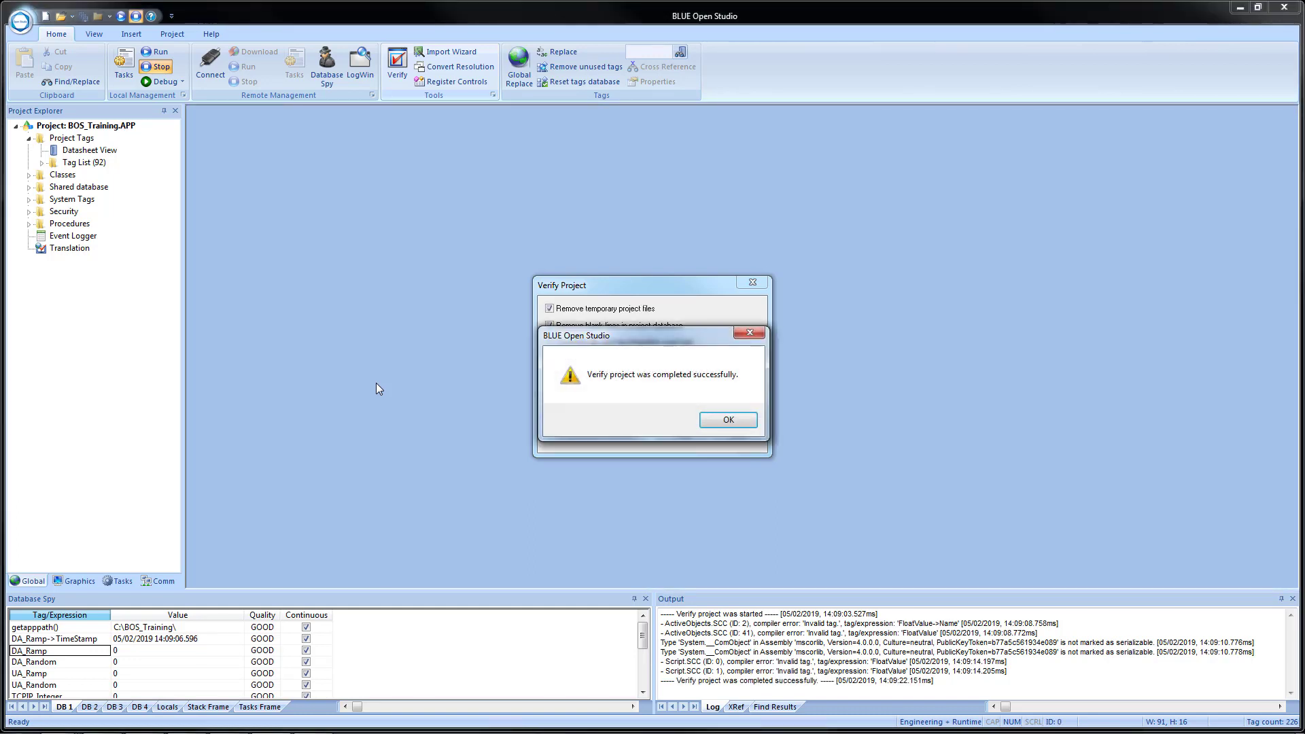
{"action": "left_click", "coordinate": [714, 422]}
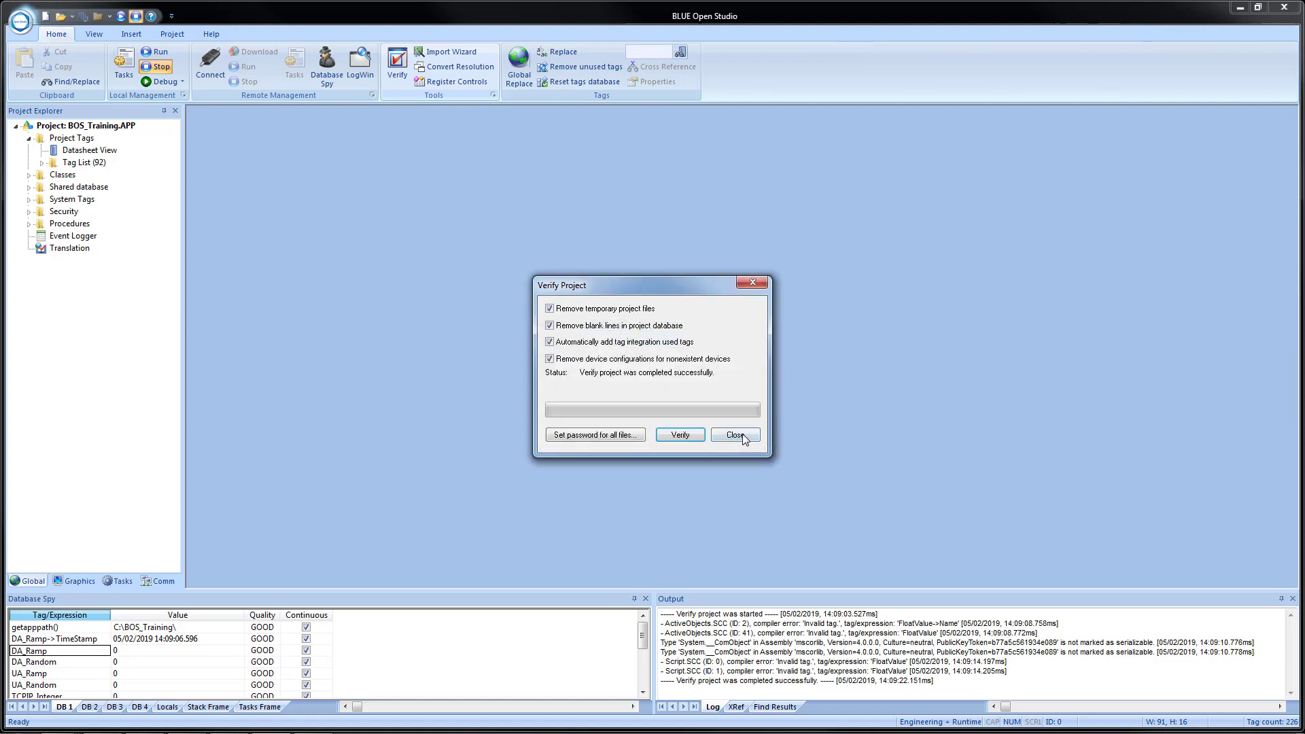
{"action": "left_click", "coordinate": [737, 435]}
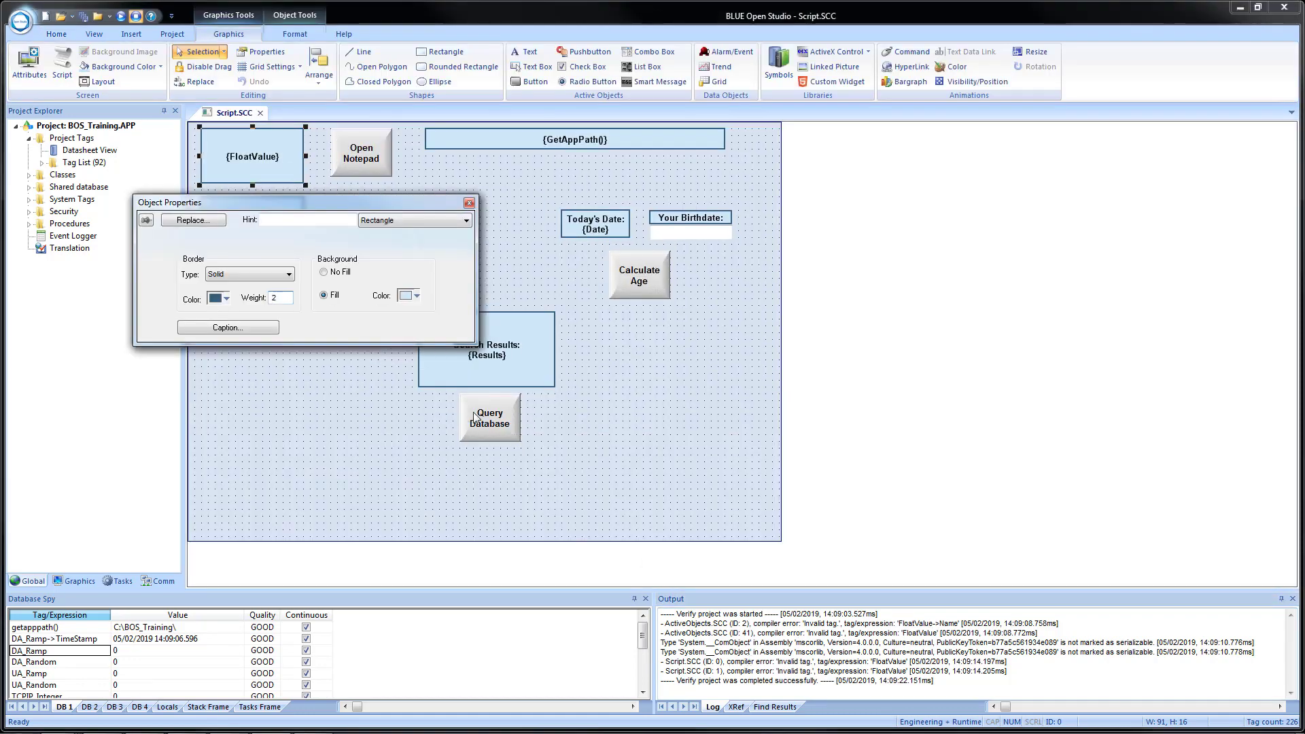
- Close the {FloatValue} rectangle's properties and the Script.SCC screen without saving changes
{"action": "left_click", "coordinate": [470, 204]}
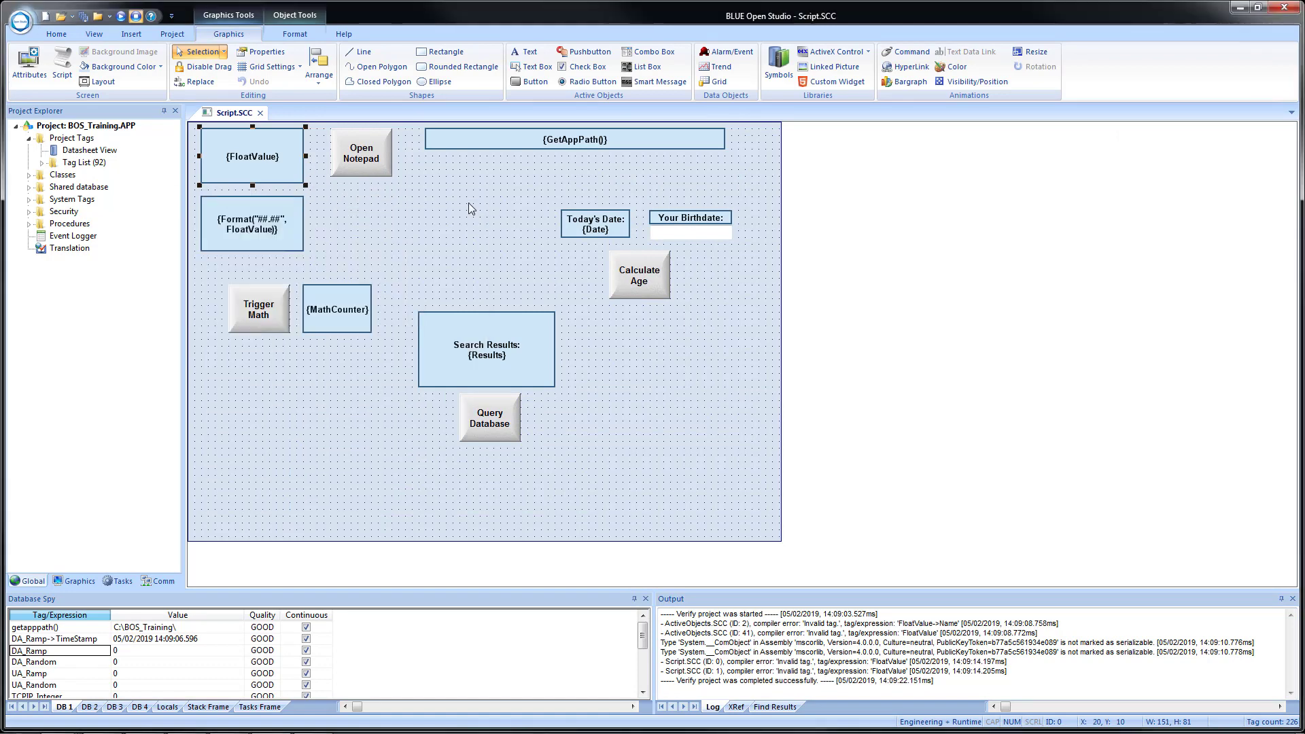
{"action": "left_click", "coordinate": [261, 113]}
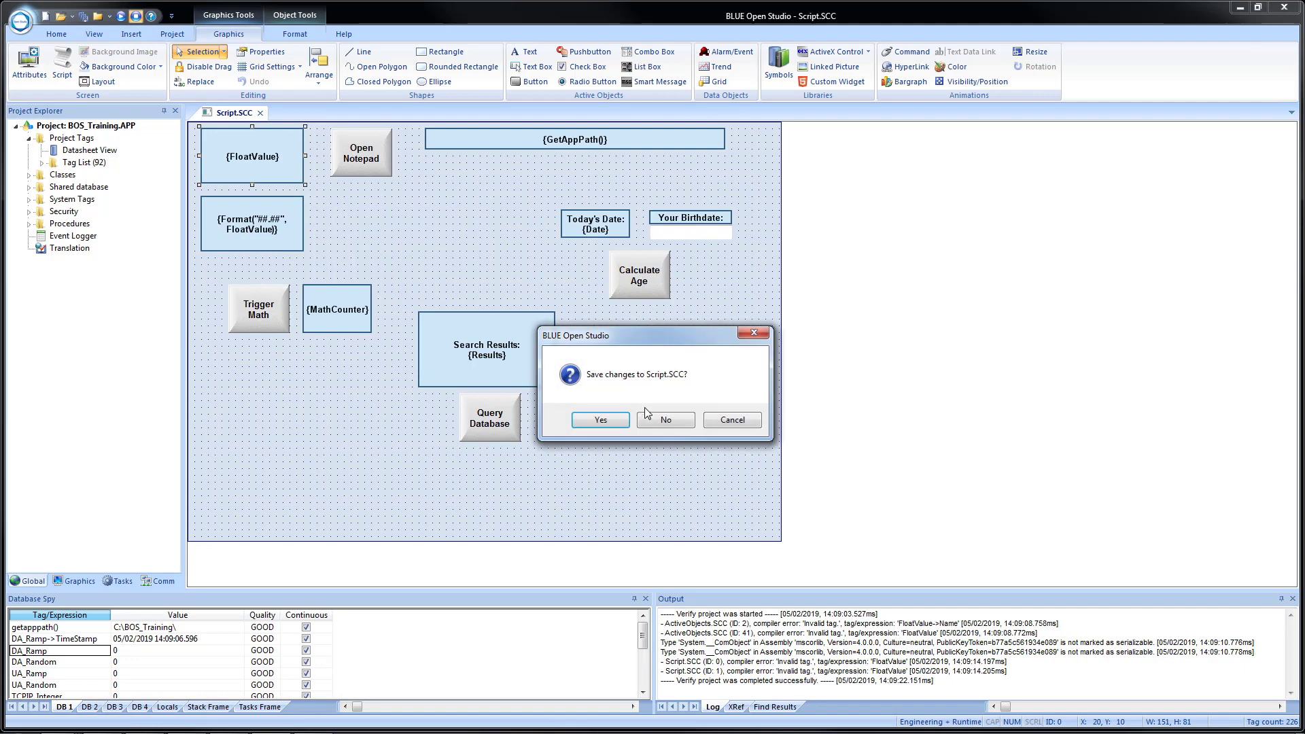
{"action": "left_click", "coordinate": [667, 420]}
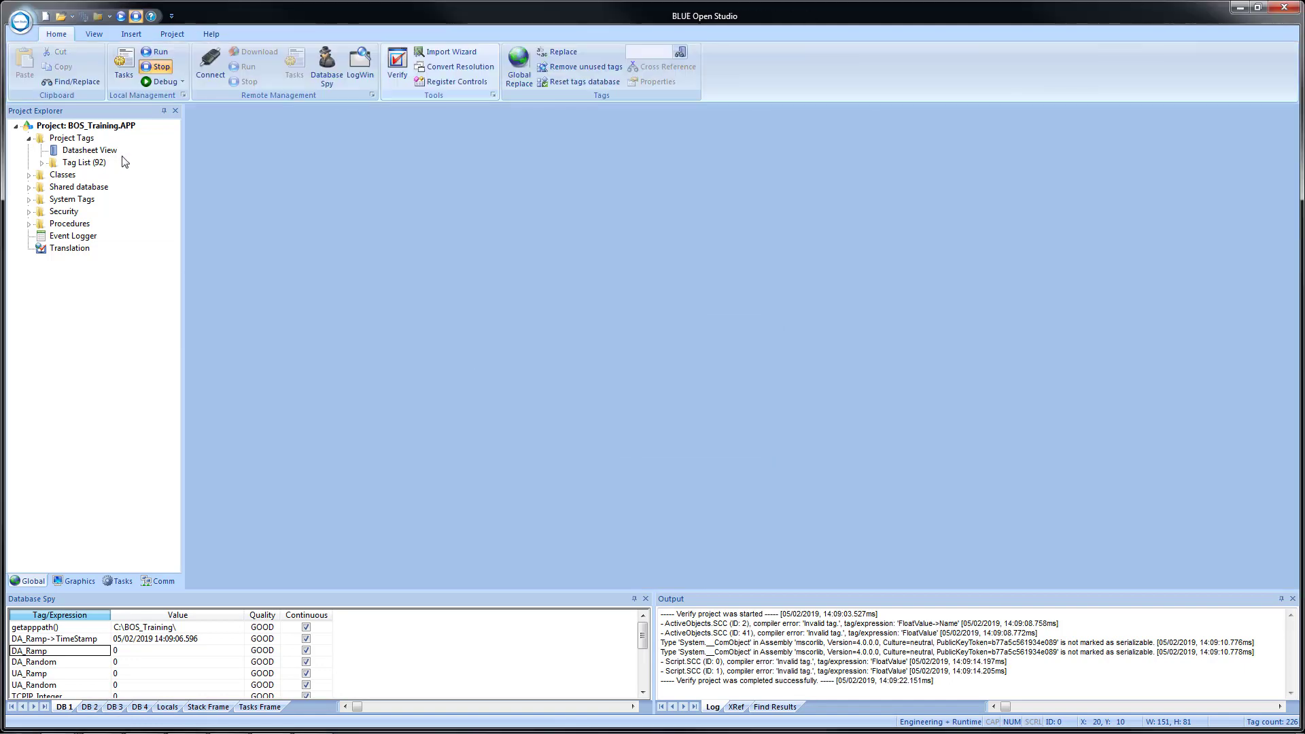
- Add a FloatValue tag in the first empty row of the Project Tags datasheet and set its type to Real
{"action": "double_click", "coordinate": [85, 151]}
{"action": "scroll", "coordinate": [312, 466], "scroll_direction": "down", "scroll_amount": 20}
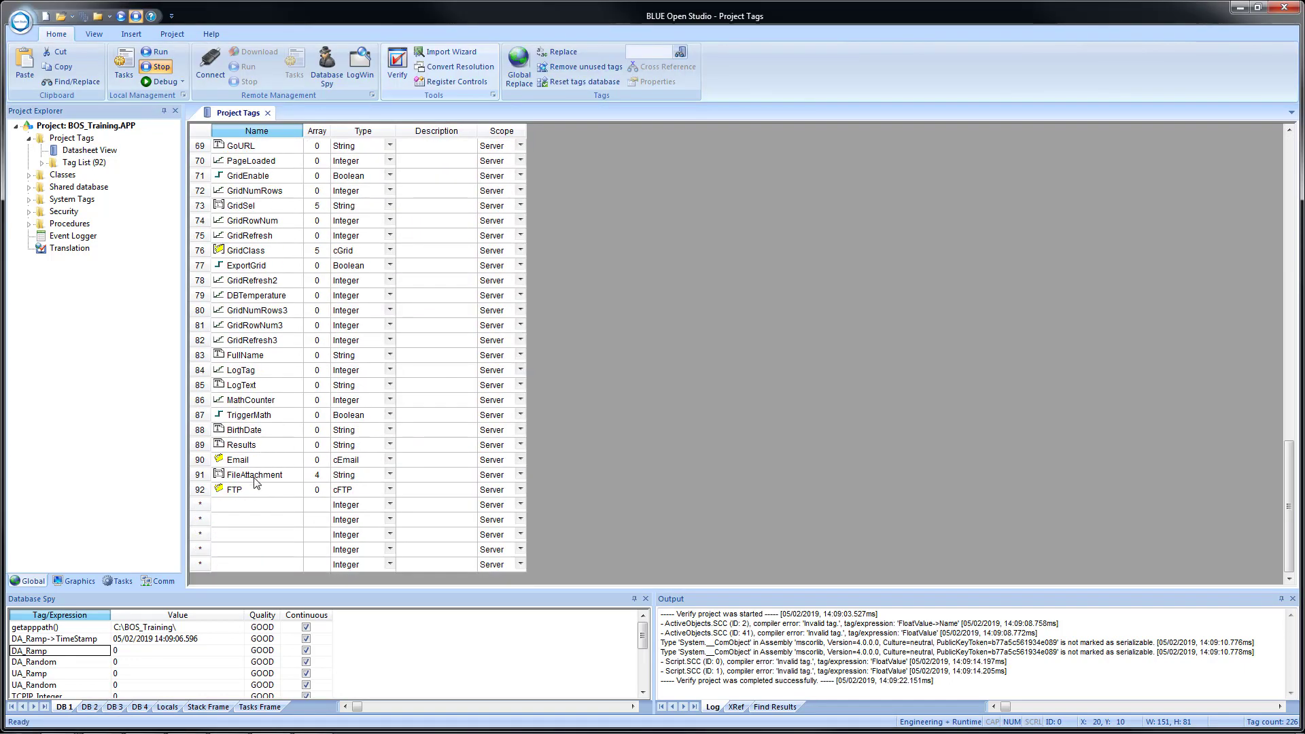
{"action": "left_click", "coordinate": [256, 504]}
{"action": "type", "text": "Fl"}
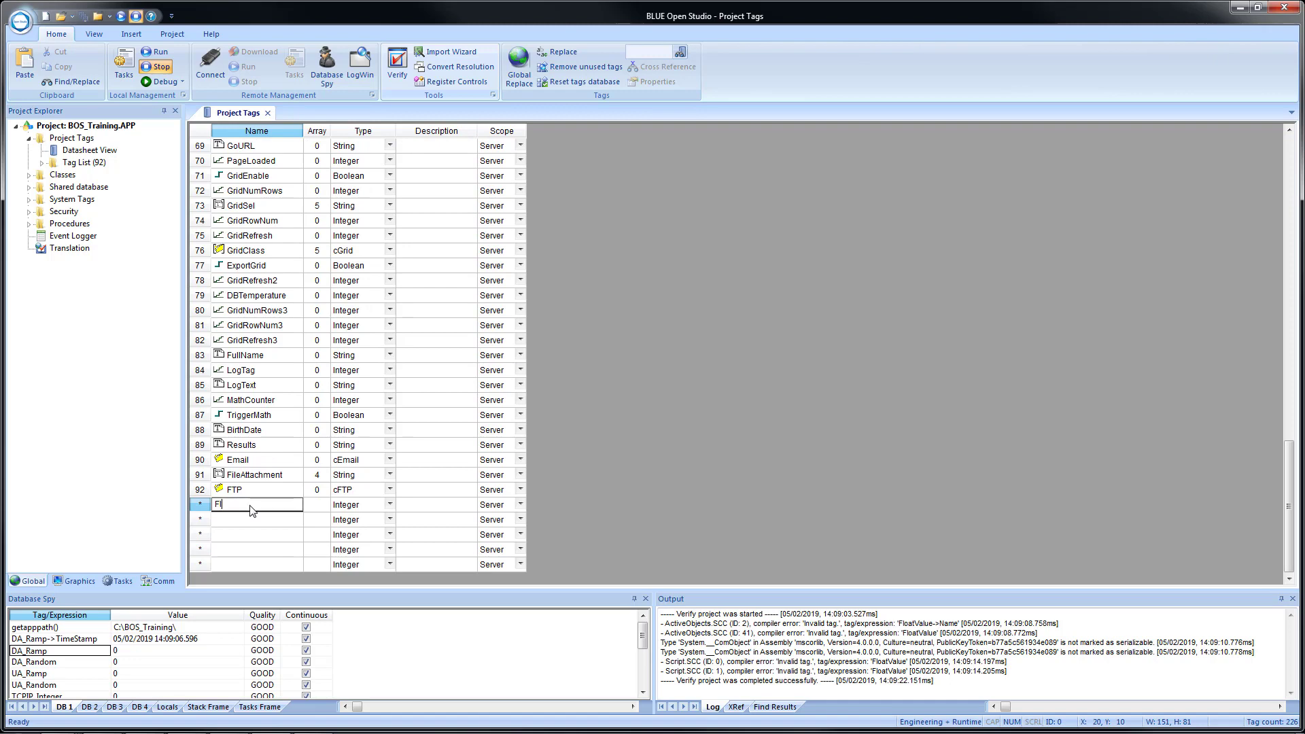
{"action": "type", "text": "oatValue"}
{"action": "left_click", "coordinate": [381, 506]}
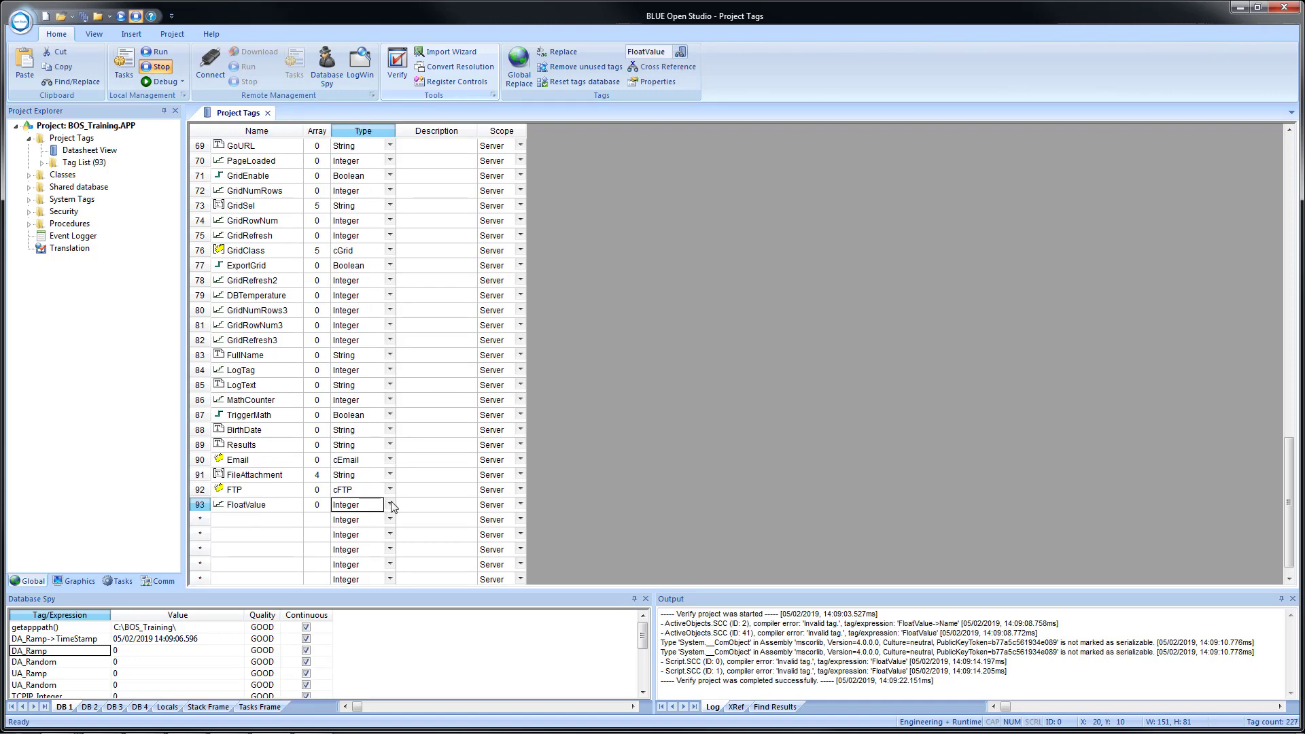
{"action": "left_click", "coordinate": [390, 505]}
{"action": "left_click", "coordinate": [367, 540]}
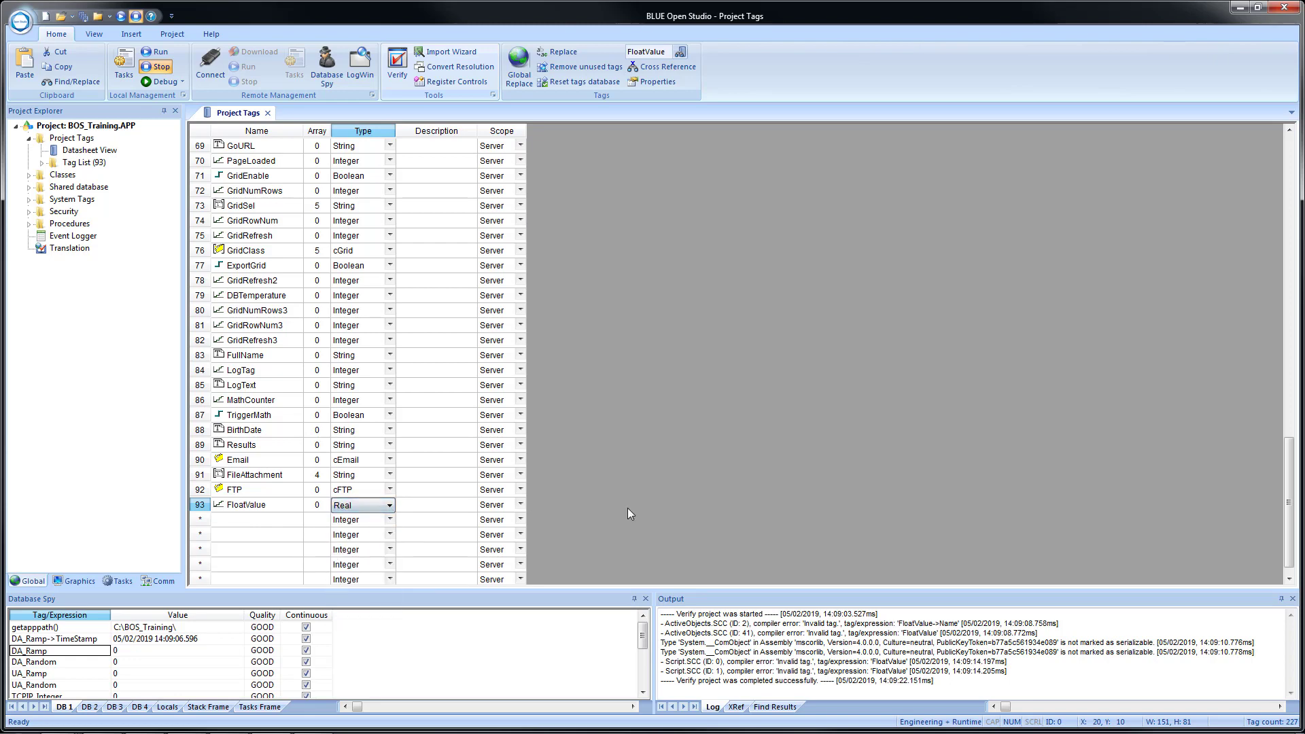
- Close the Project Tags datasheet and clear all messages from the Output log
{"action": "left_click", "coordinate": [267, 113]}
{"action": "right_click", "coordinate": [910, 647]}
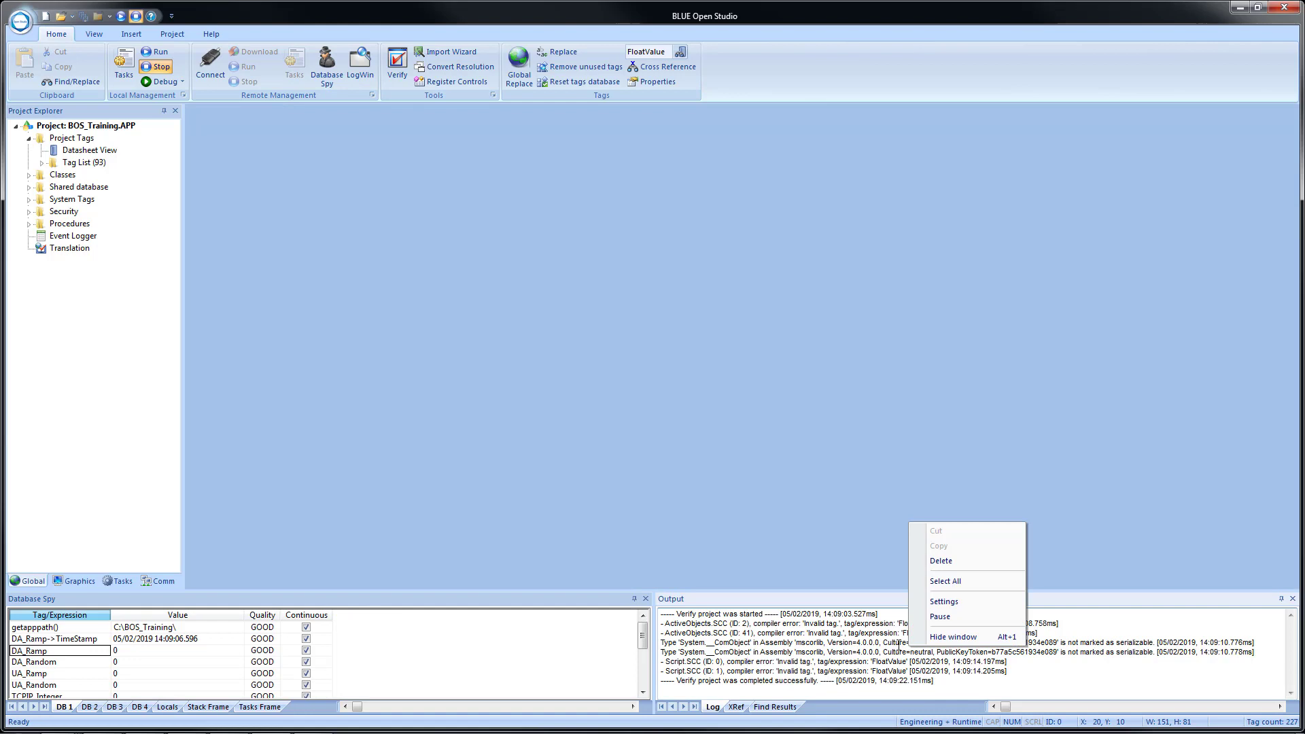
{"action": "left_click", "coordinate": [942, 561]}
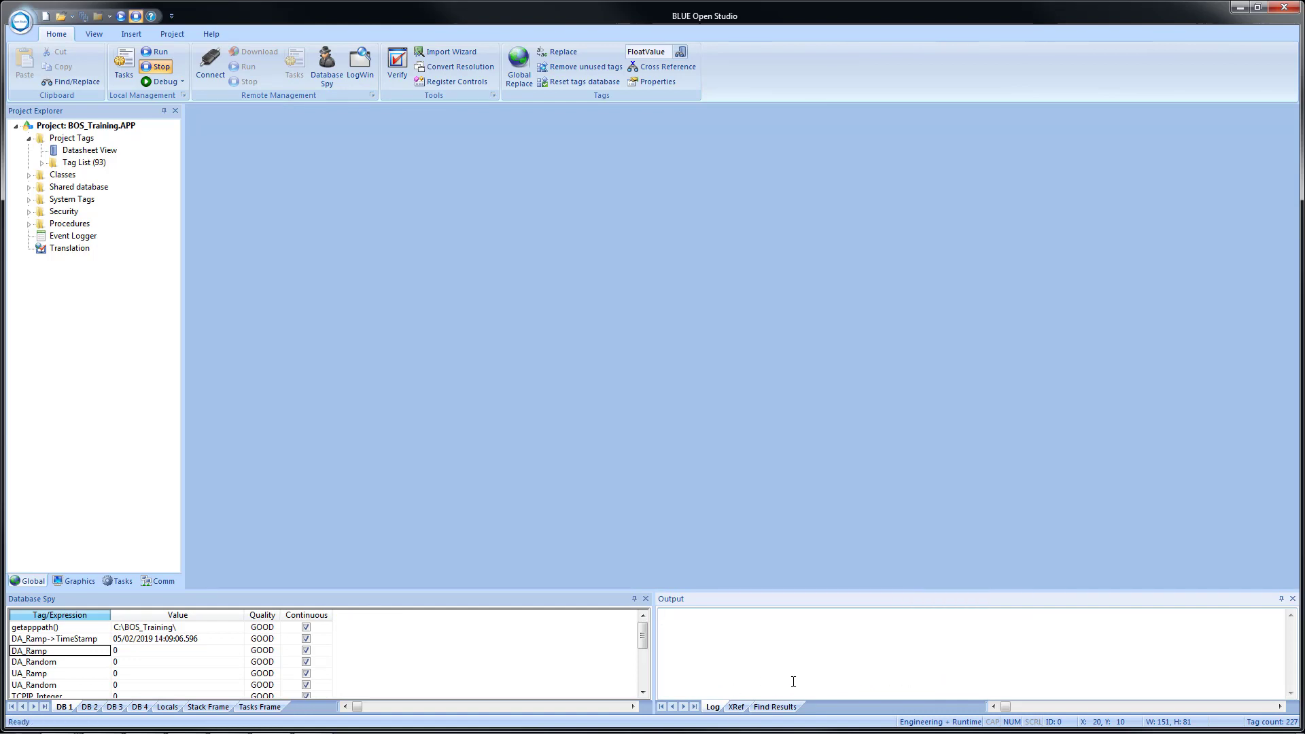
- Verify the project with all four options left unchecked, and close the verification dialog
{"action": "left_click", "coordinate": [397, 63]}
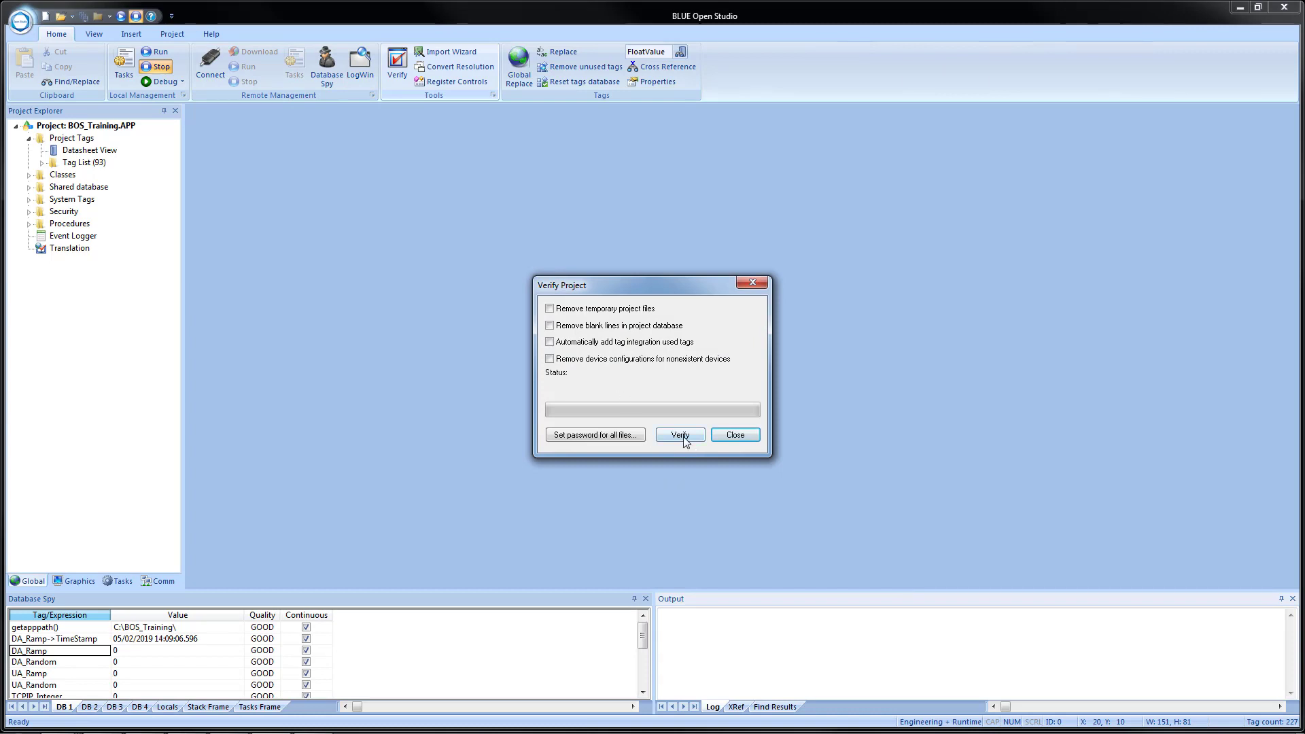
{"action": "left_click", "coordinate": [683, 437]}
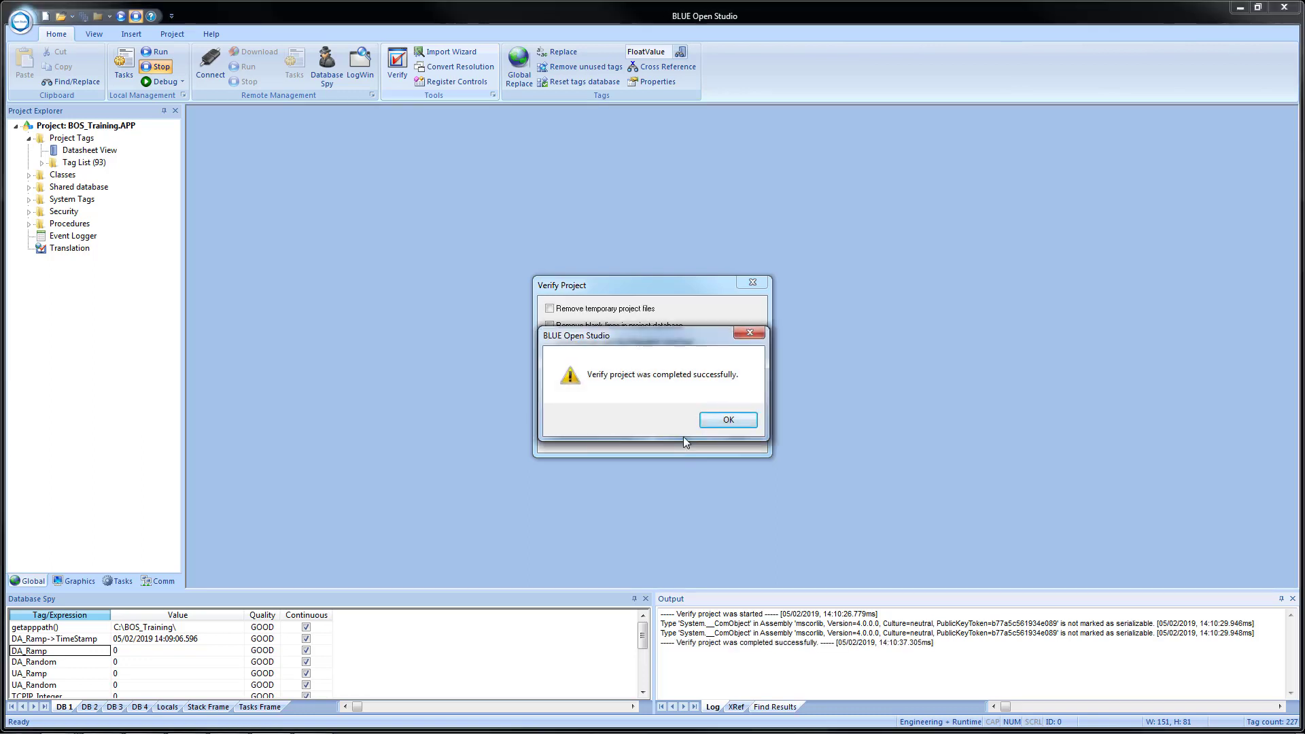
{"action": "left_click", "coordinate": [712, 420]}
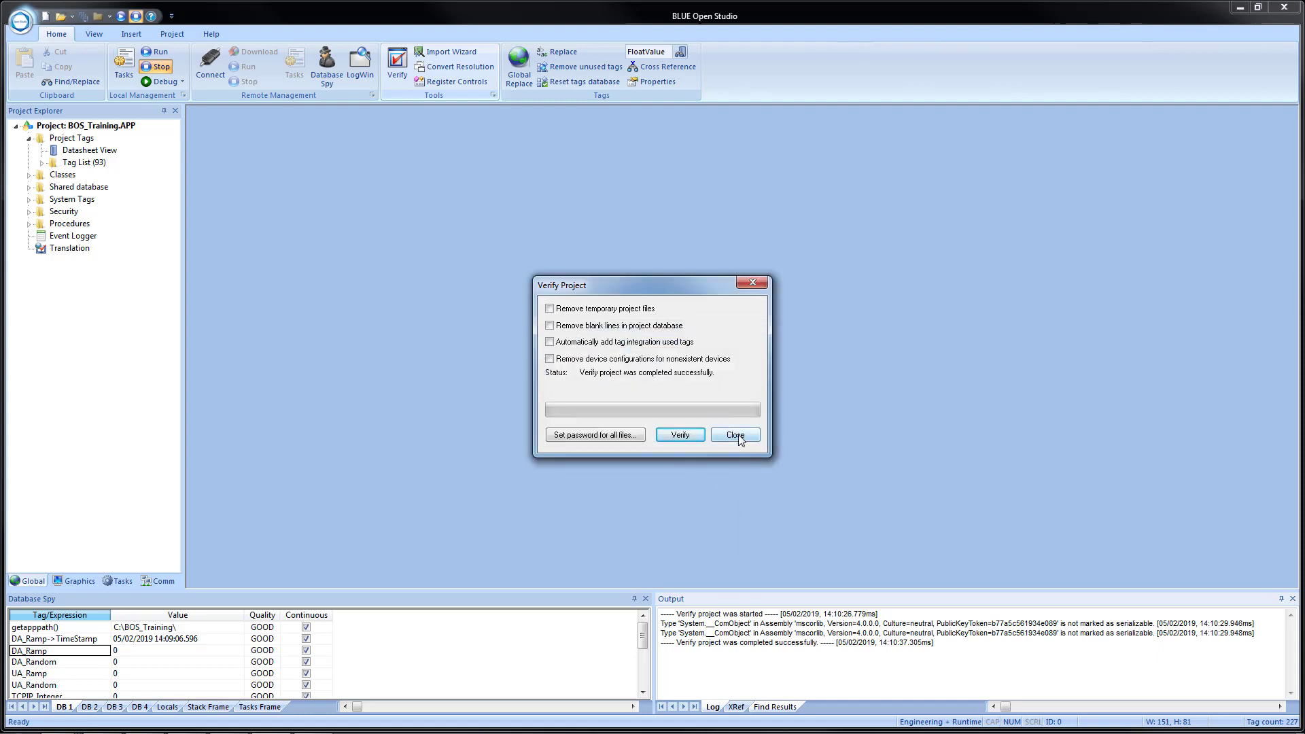
{"action": "left_click", "coordinate": [738, 436]}
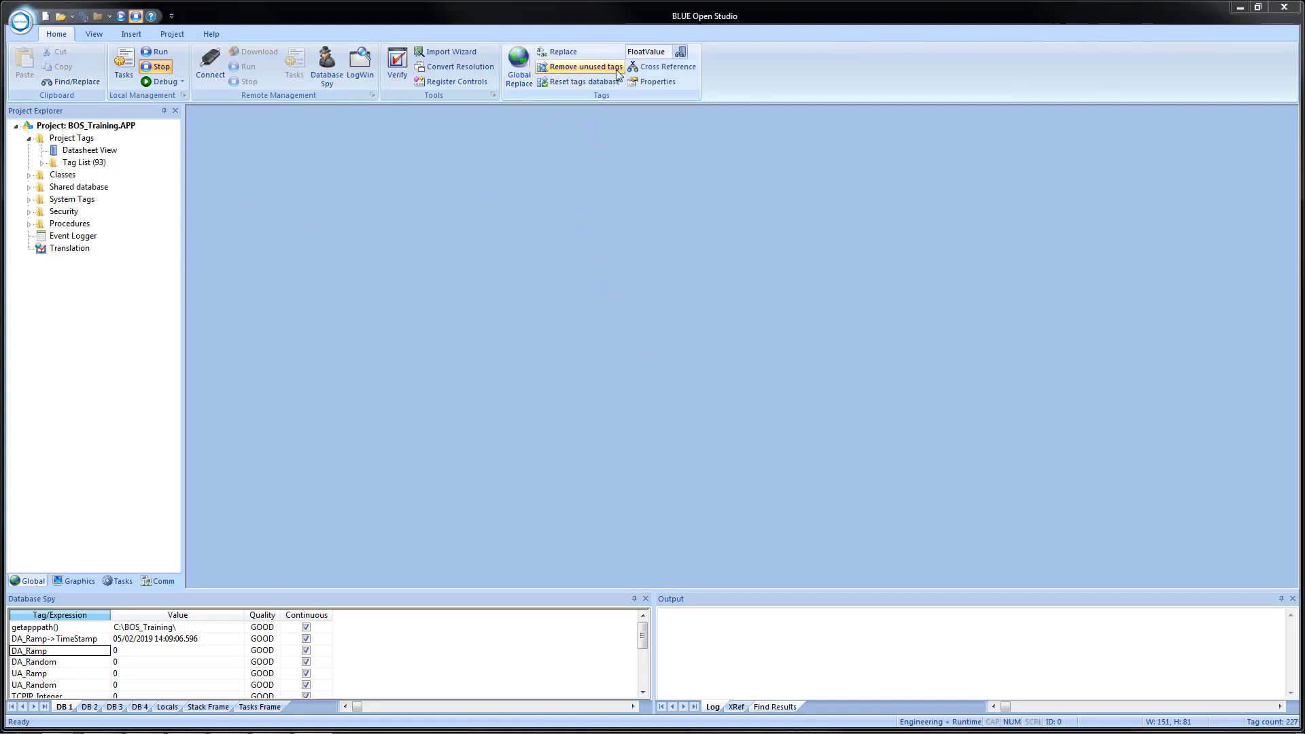
- Open the Animations screen from the project's graphics and start the Replace tool for it
{"action": "left_click", "coordinate": [566, 58]}
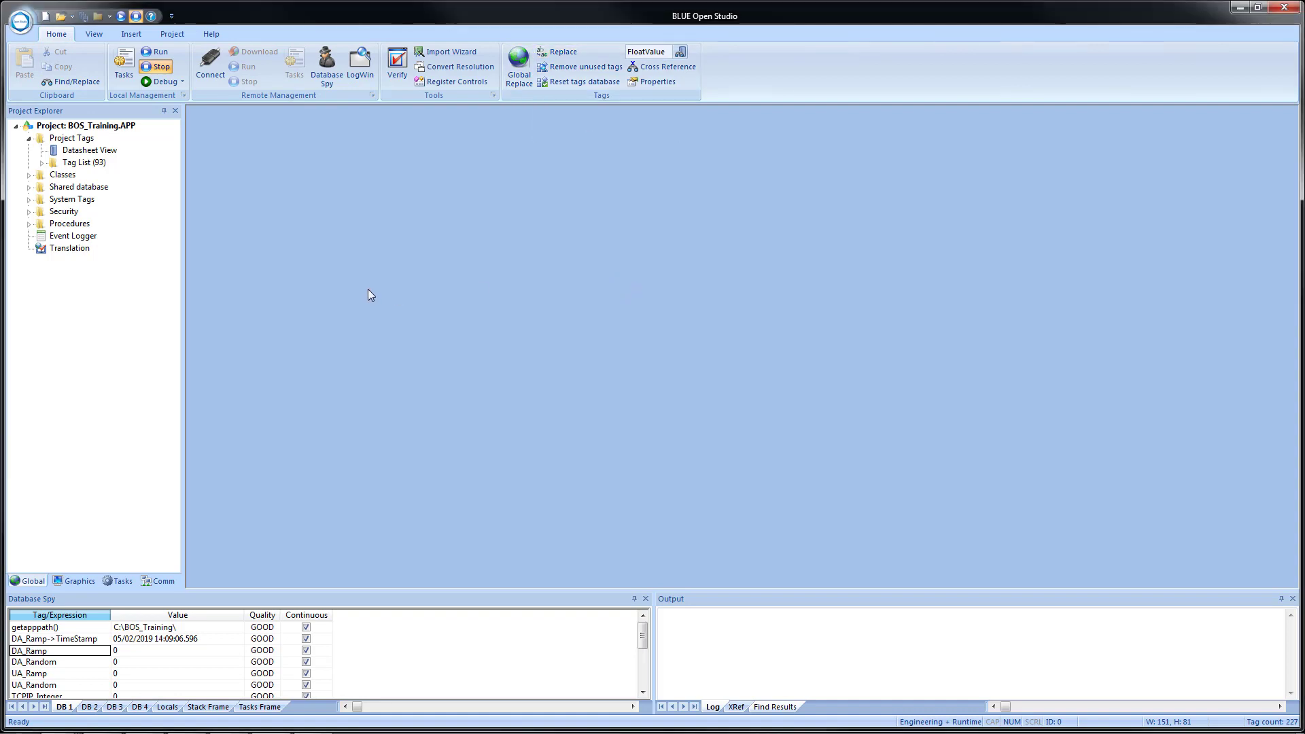
{"action": "left_click", "coordinate": [79, 582]}
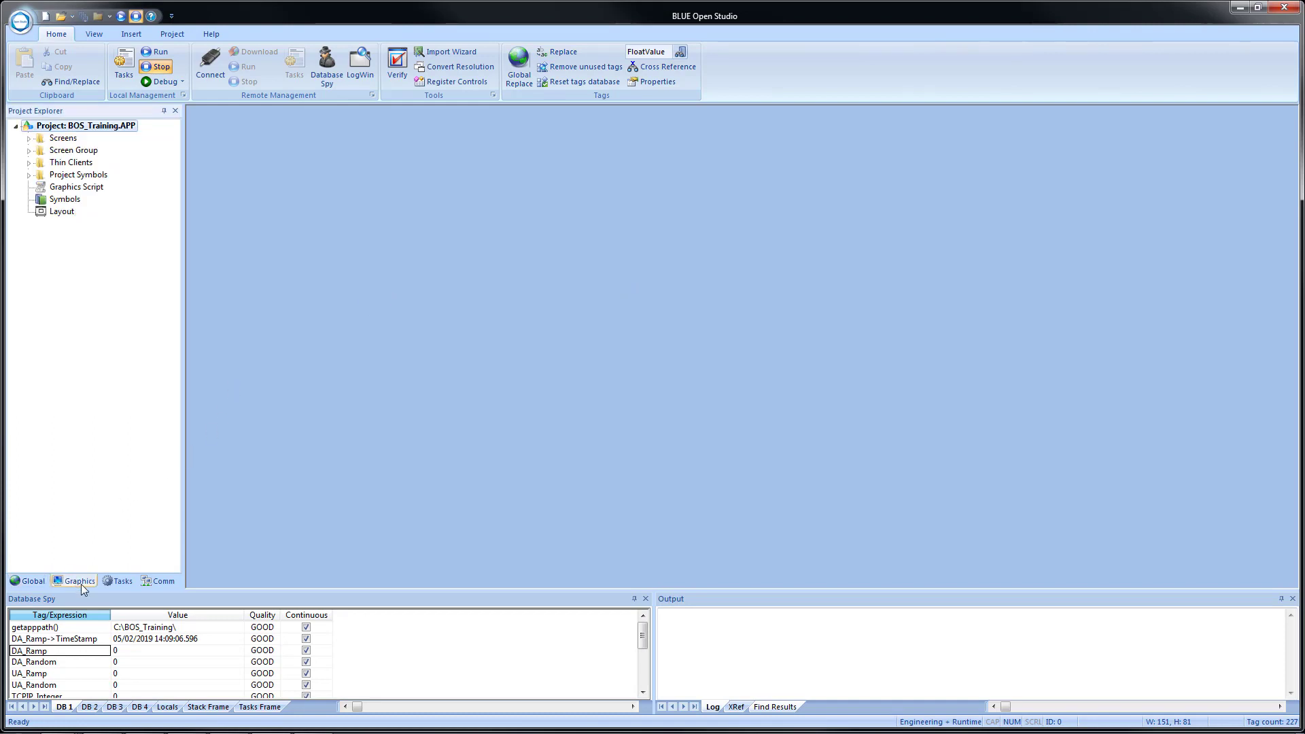
{"action": "left_click", "coordinate": [27, 139]}
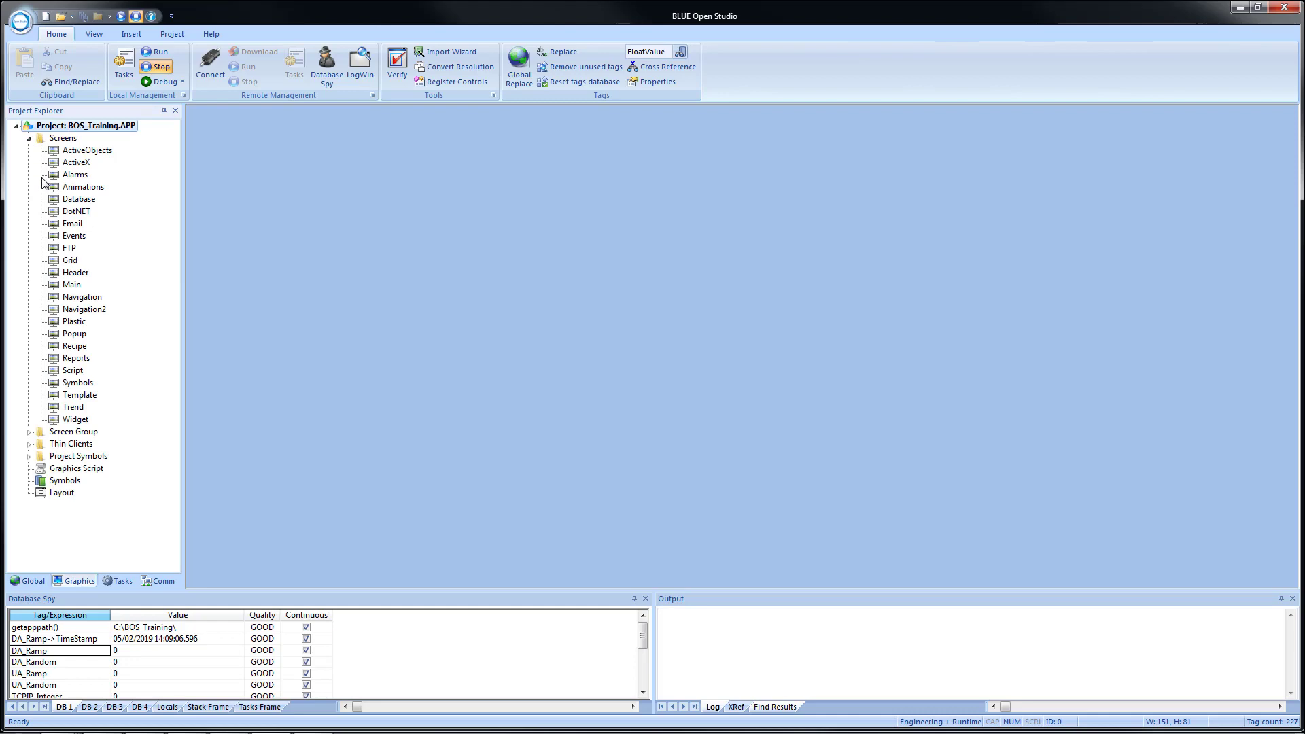
{"action": "double_click", "coordinate": [75, 188]}
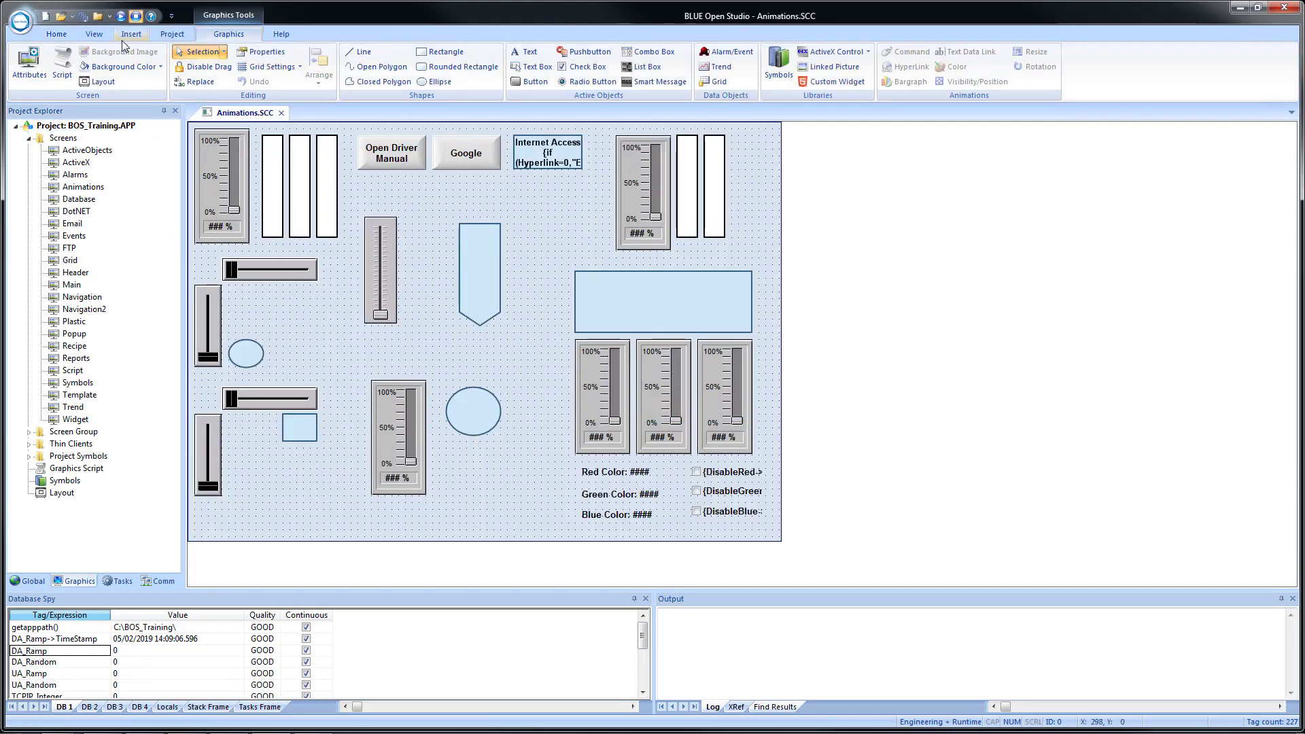
{"action": "left_click", "coordinate": [56, 35]}
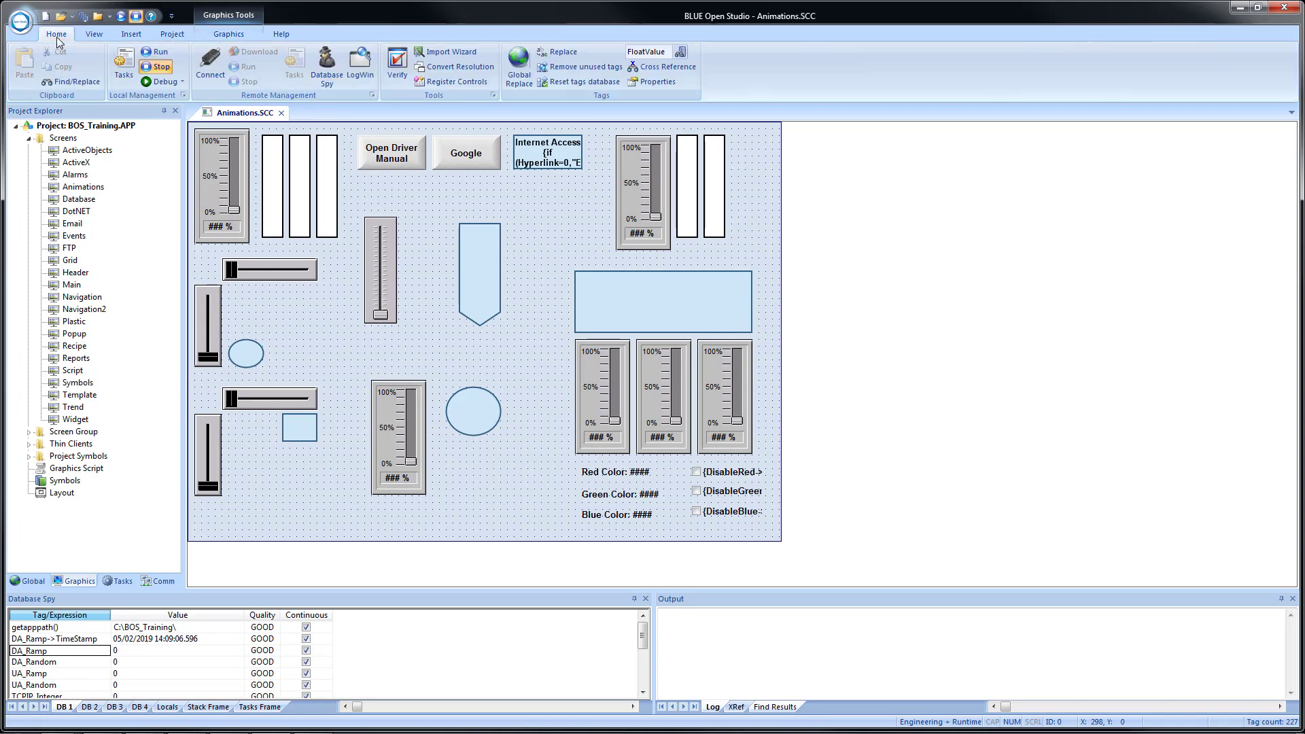
{"action": "left_click", "coordinate": [559, 53]}
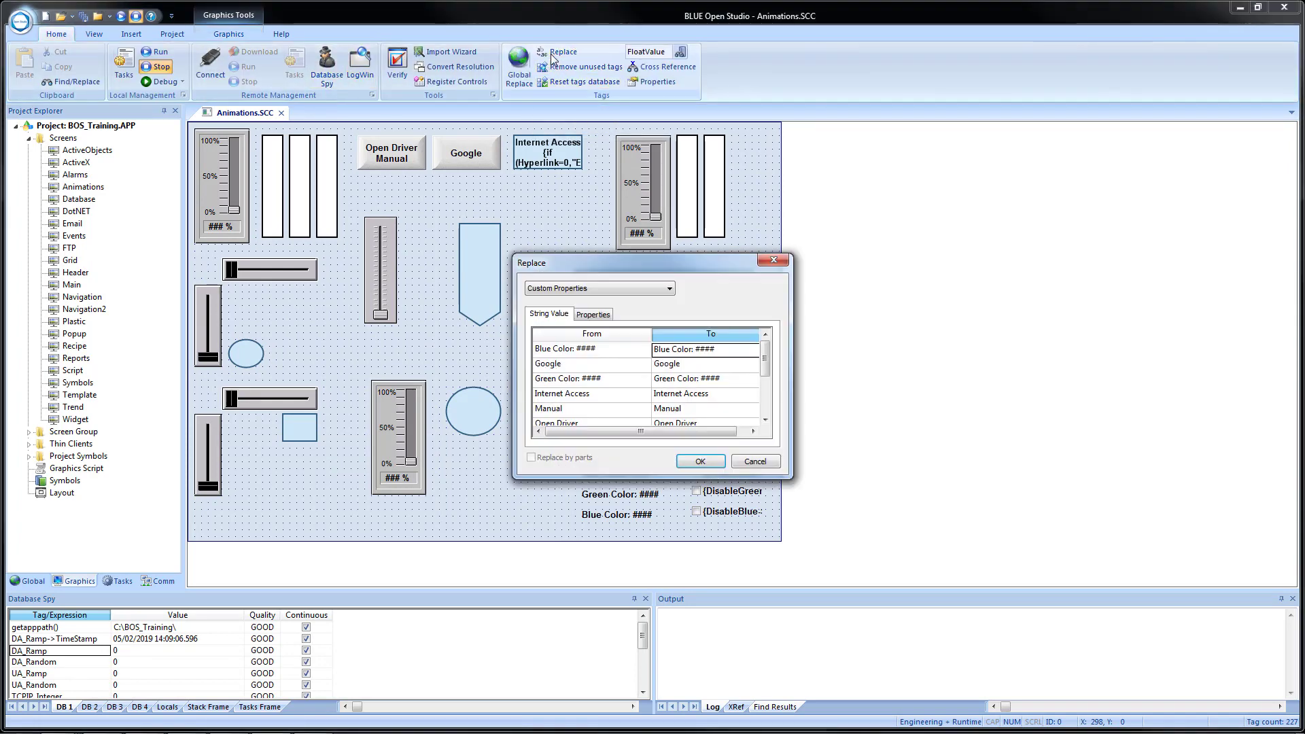
- Compare the Tags only, Tags + Properties and Custom Properties scopes in the Replace dialog, finishing on Tags + Properties
{"action": "left_click_drag", "start_coordinate": [597, 263], "coordinate": [579, 192]}
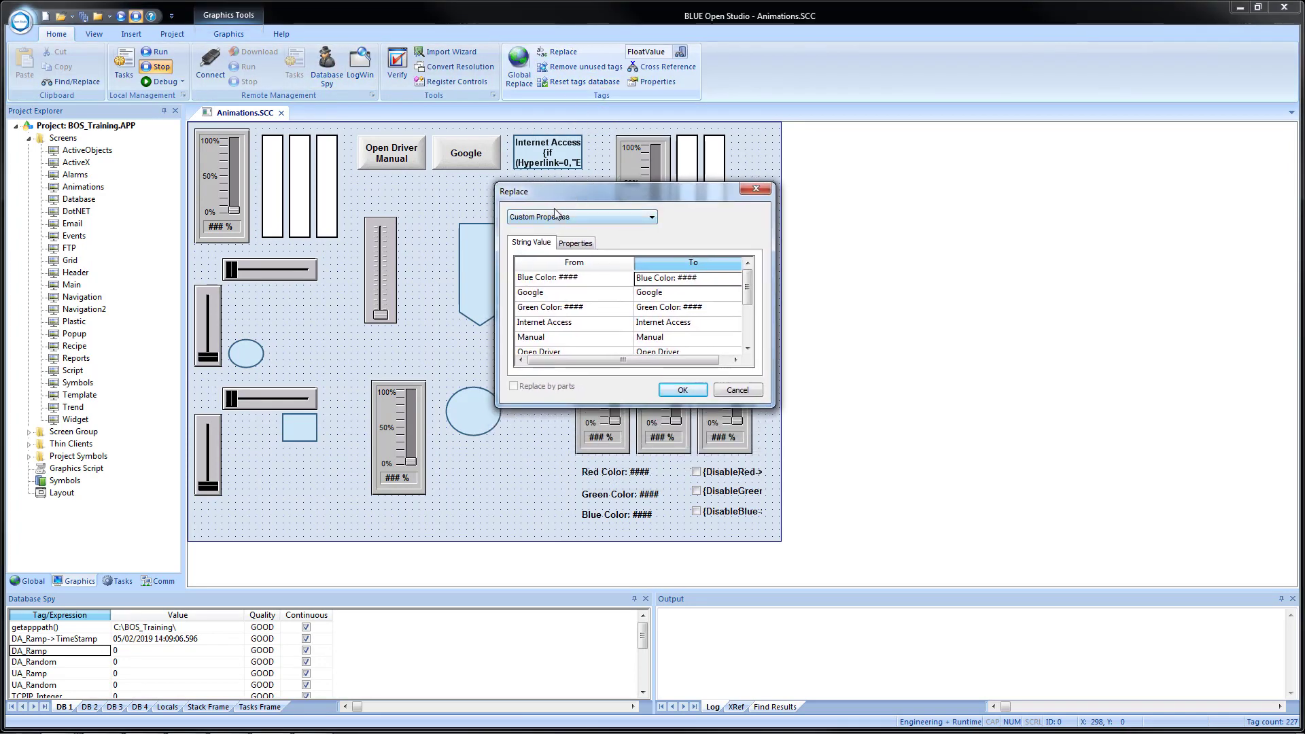
{"action": "left_click", "coordinate": [598, 218]}
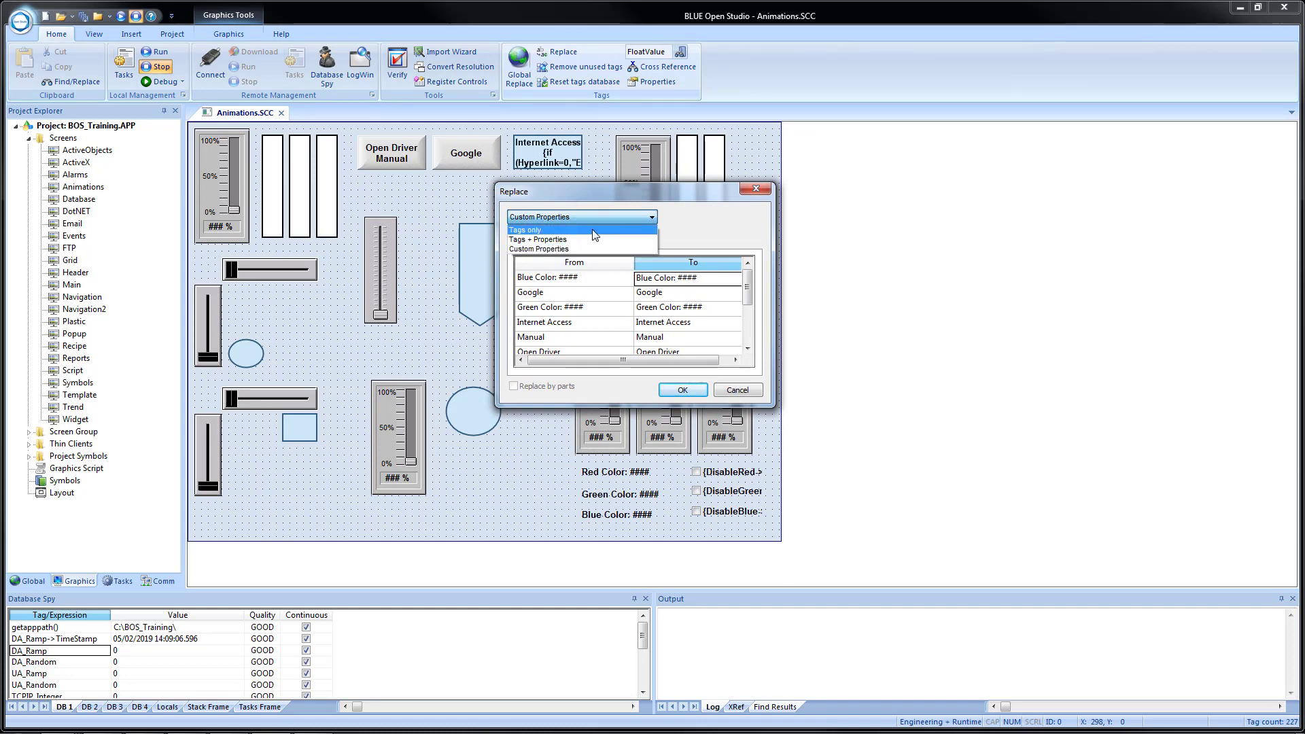
{"action": "left_click", "coordinate": [599, 240]}
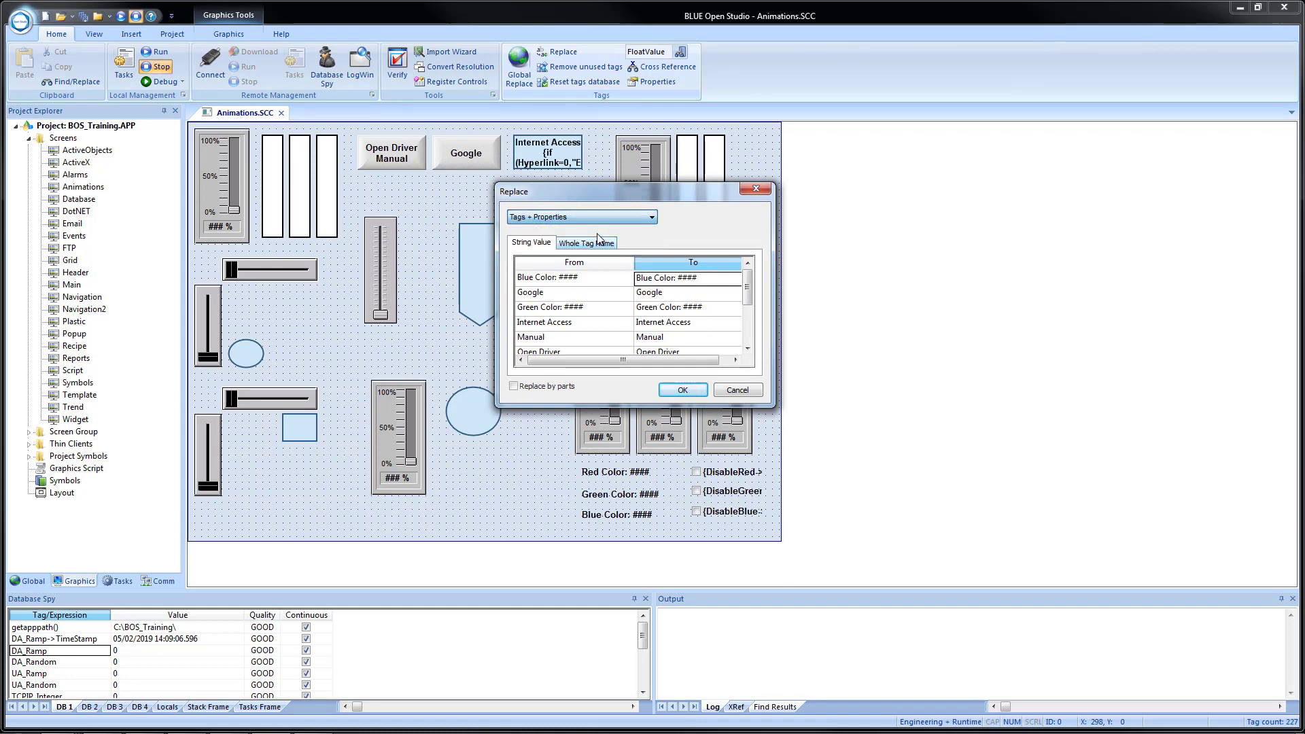
{"action": "left_click", "coordinate": [596, 219]}
{"action": "left_click", "coordinate": [594, 225]}
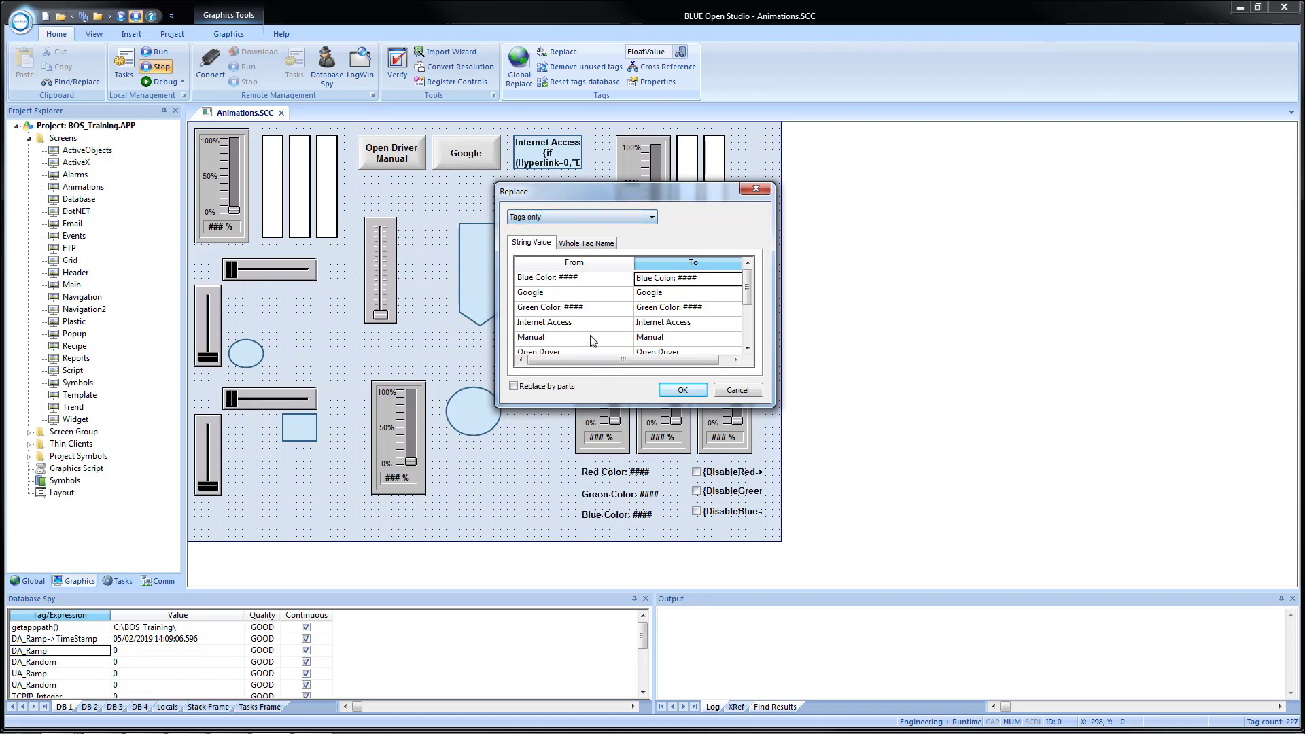
{"action": "left_click", "coordinate": [582, 217]}
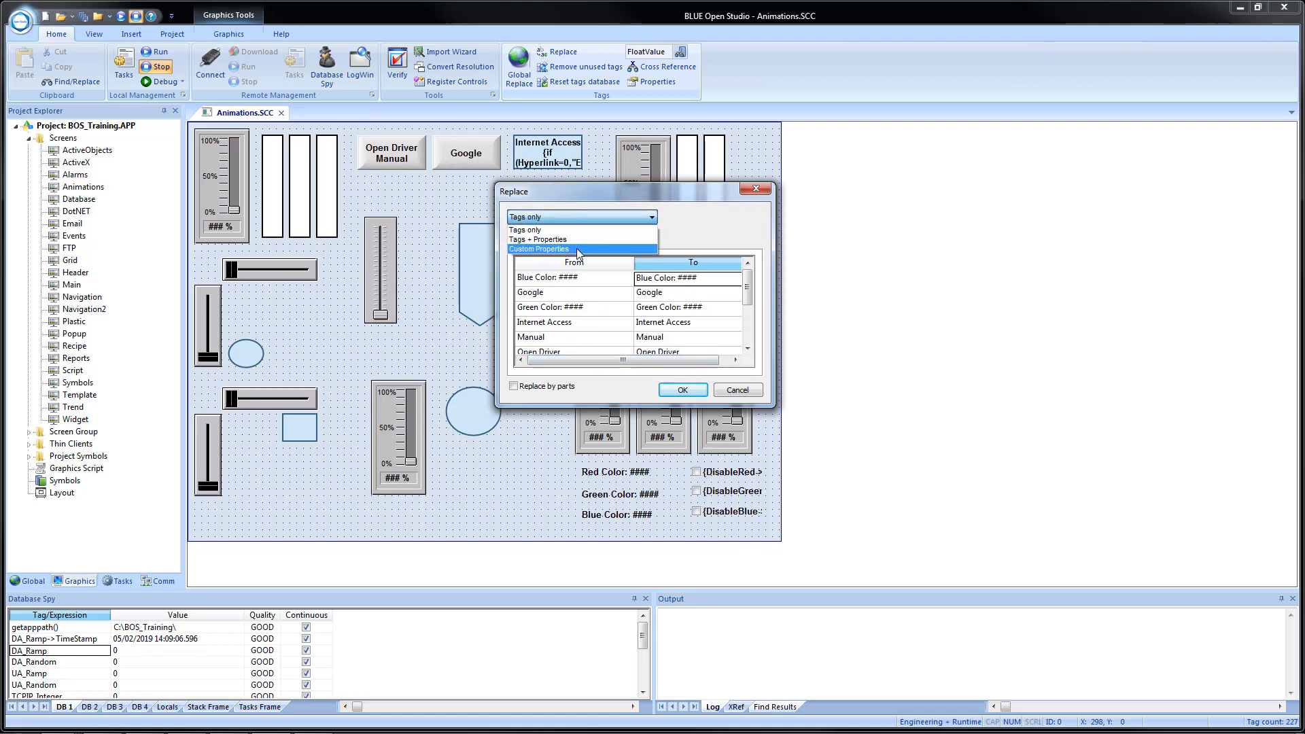
{"action": "left_click", "coordinate": [577, 248]}
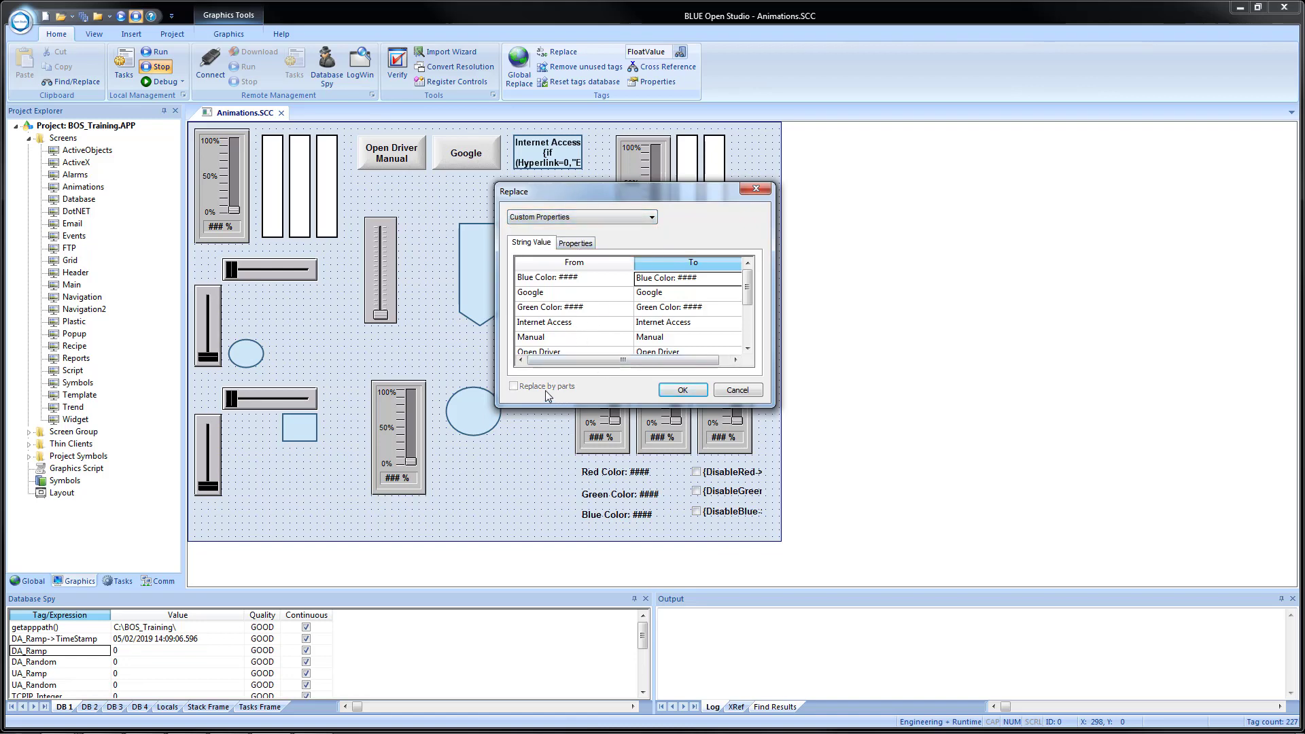
{"action": "left_click", "coordinate": [579, 217]}
{"action": "left_click", "coordinate": [574, 225]}
{"action": "left_click", "coordinate": [573, 218]}
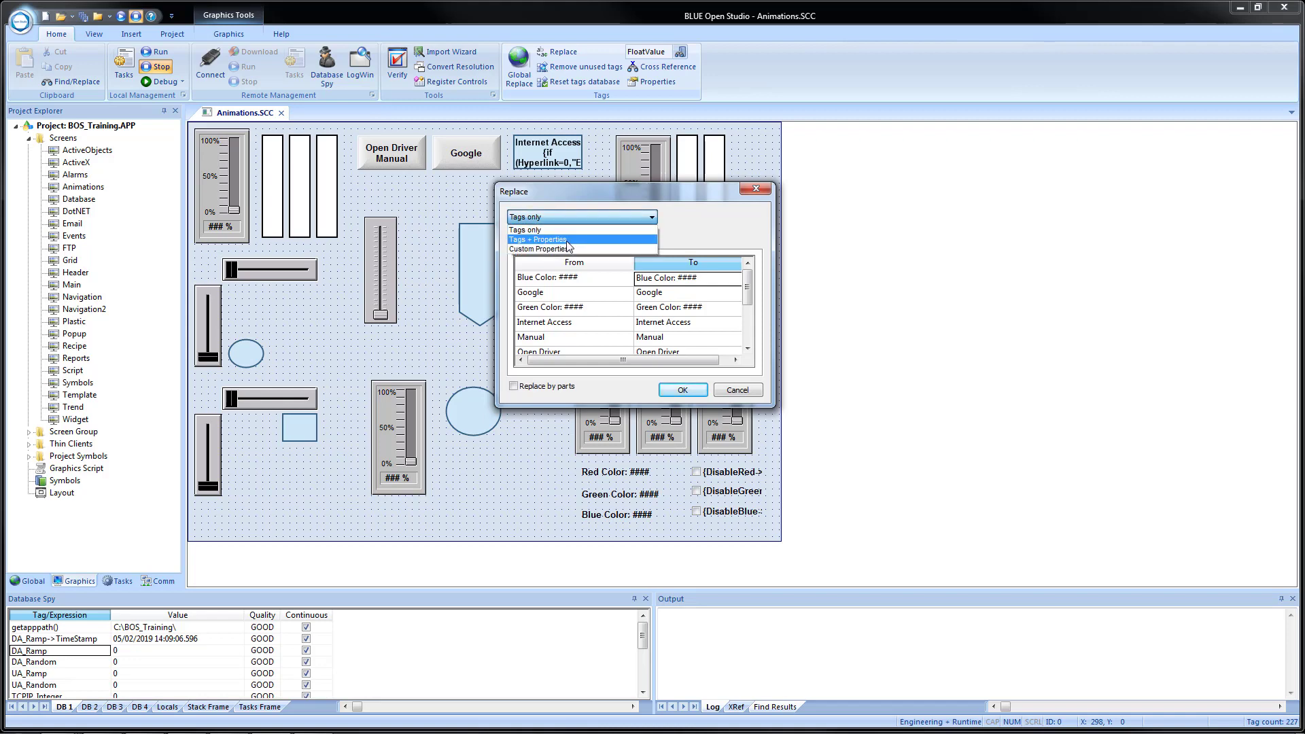
{"action": "left_click", "coordinate": [570, 237]}
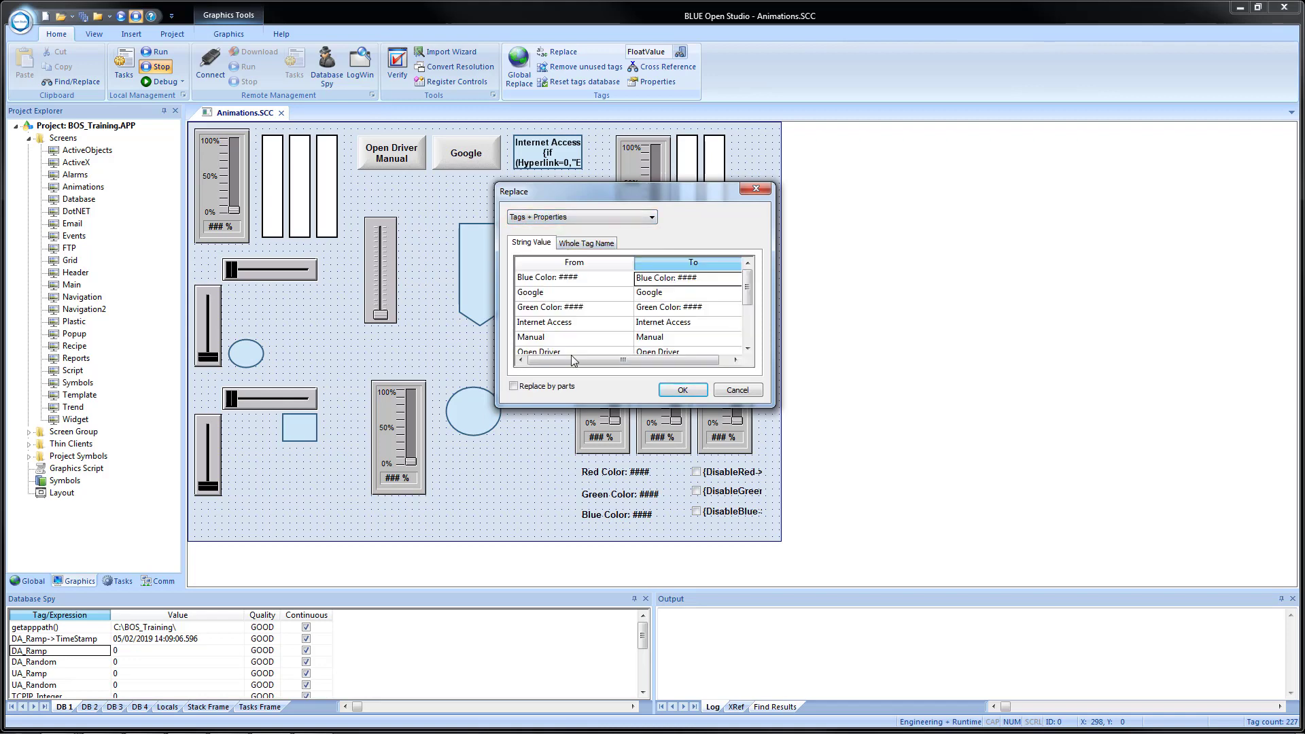
- Enable Replace by parts, view the Level, Main Tag Name, Array Index and Class Member lists, and disable the option again
{"action": "left_click", "coordinate": [514, 386]}
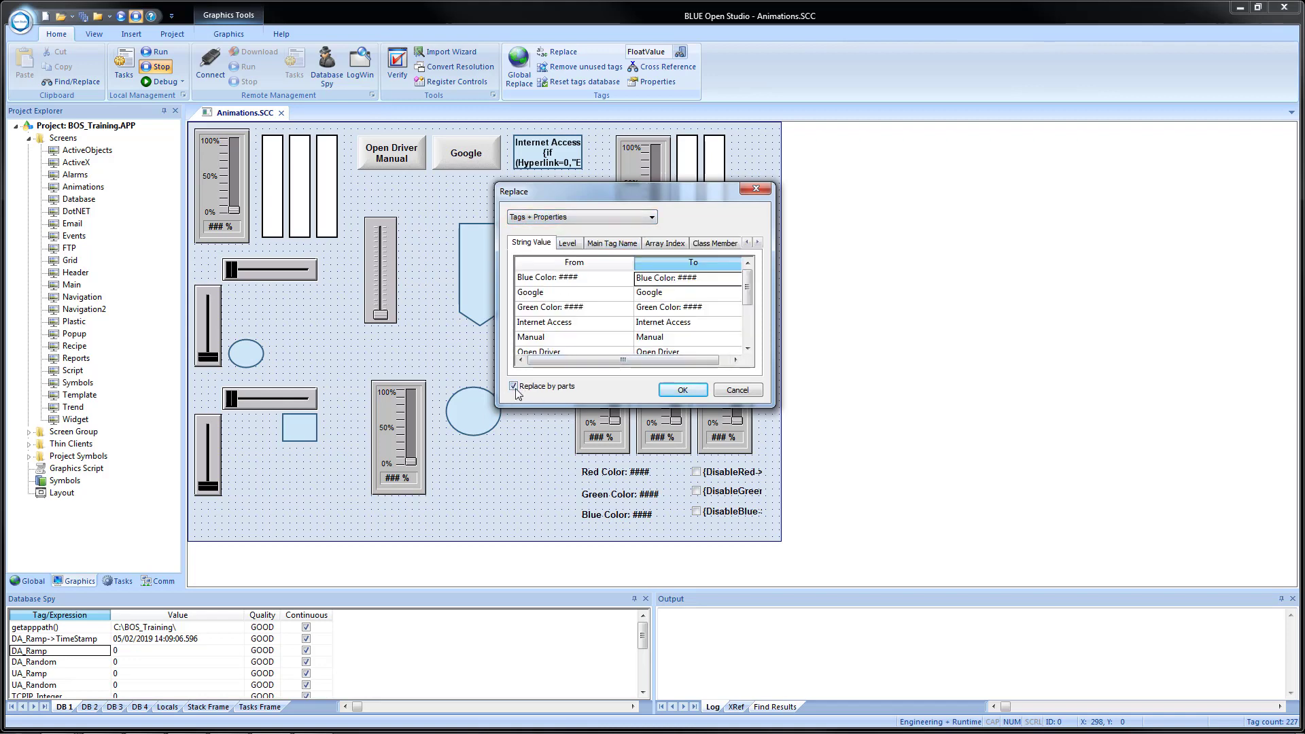
{"action": "left_click", "coordinate": [568, 245]}
{"action": "left_click", "coordinate": [606, 246]}
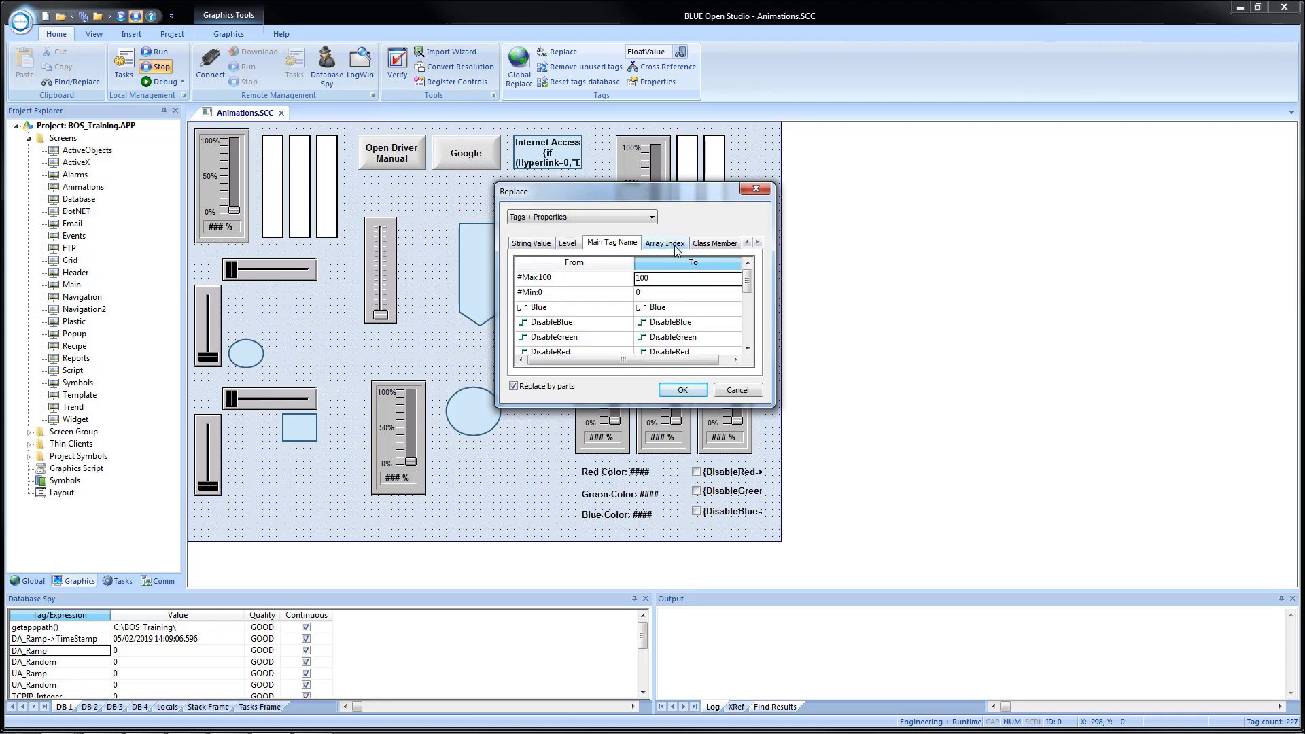
{"action": "left_click", "coordinate": [670, 246]}
{"action": "left_click", "coordinate": [708, 246]}
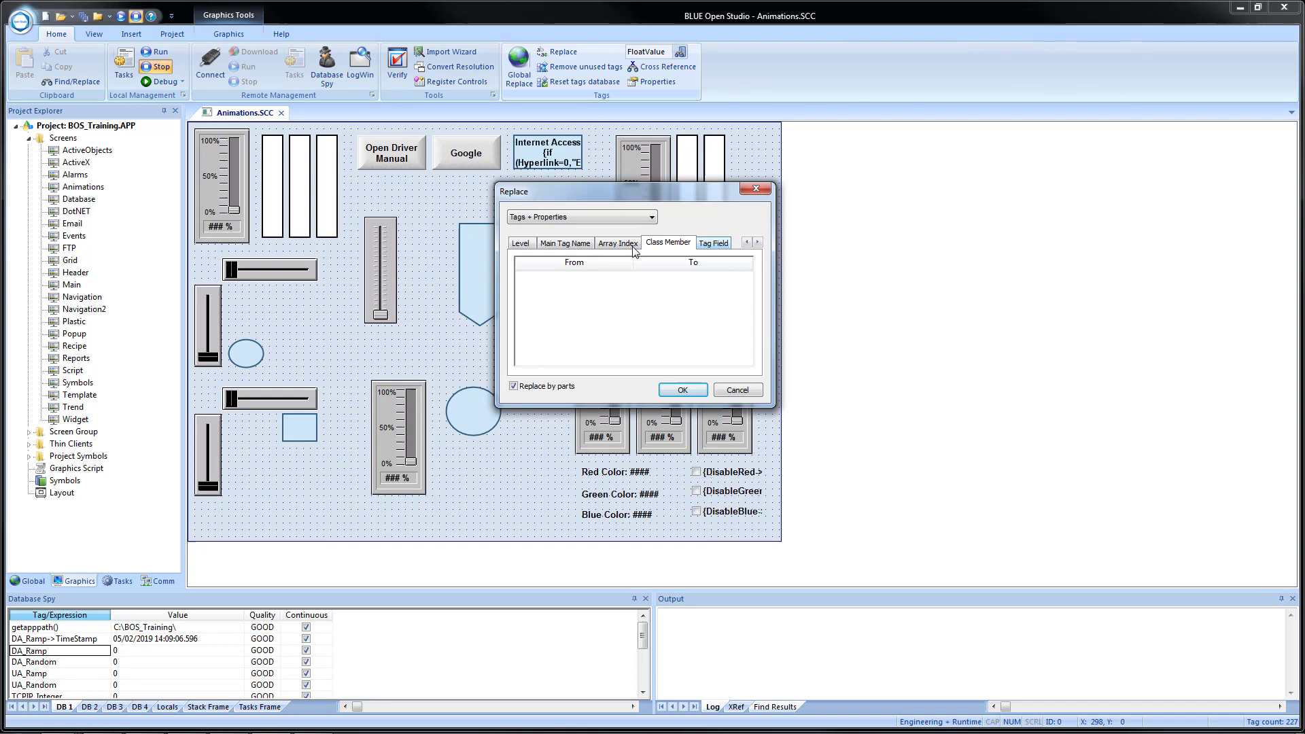
{"action": "left_click", "coordinate": [514, 386]}
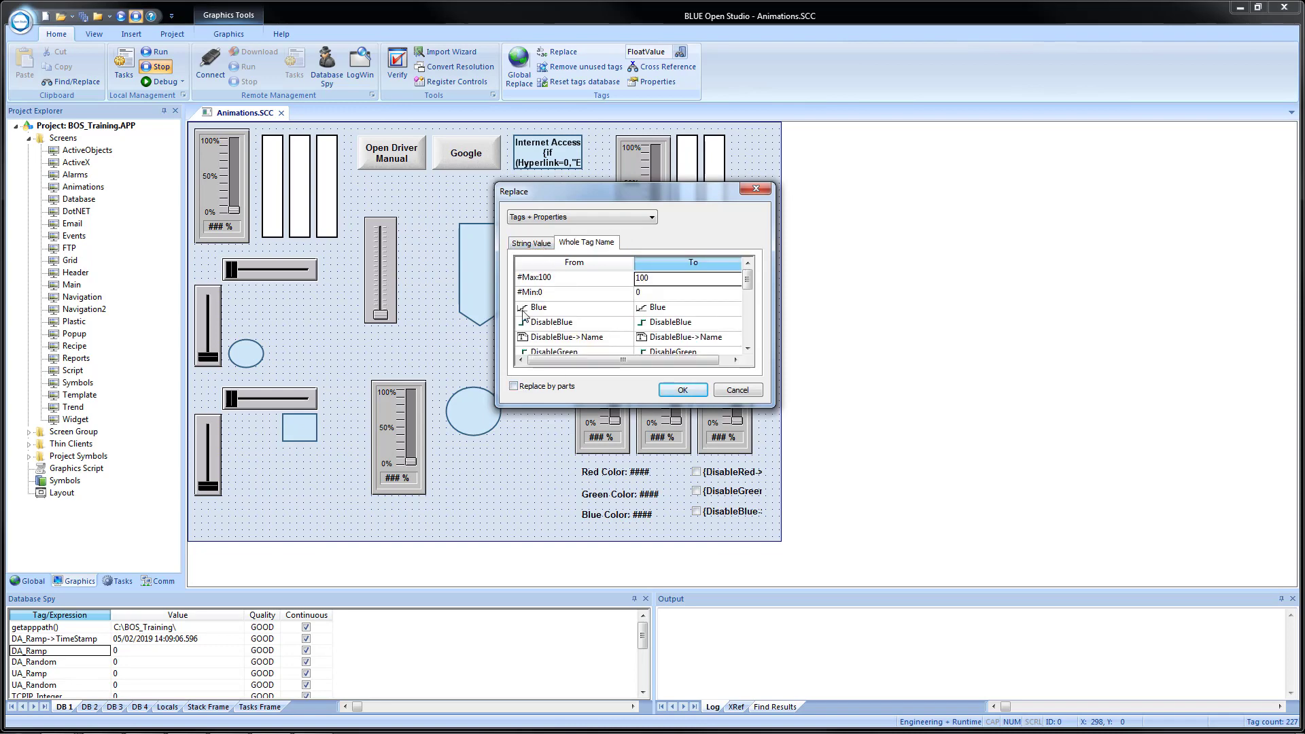
- Examine the string value and whole tag name replacement lists, comparing the From and To entries for the Animations screen
{"action": "left_click", "coordinate": [535, 244]}
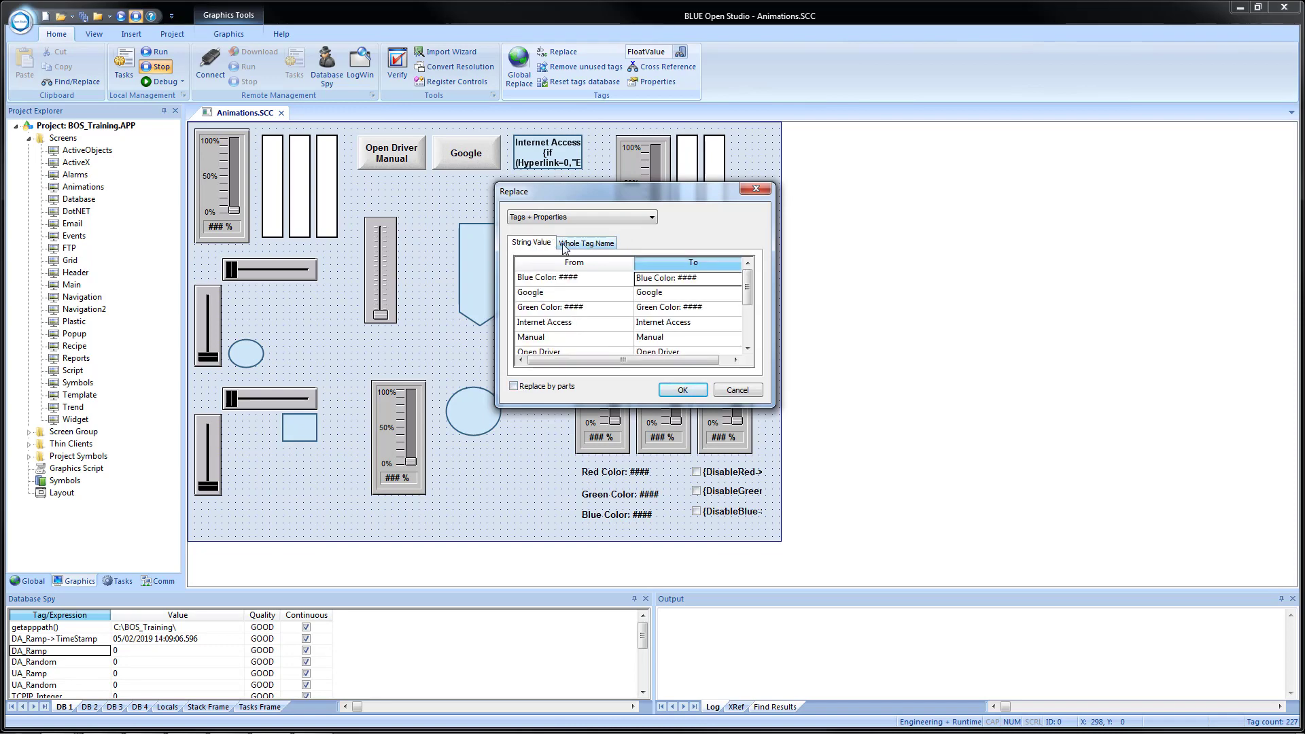
{"action": "left_click", "coordinate": [564, 242]}
{"action": "left_click", "coordinate": [572, 279]}
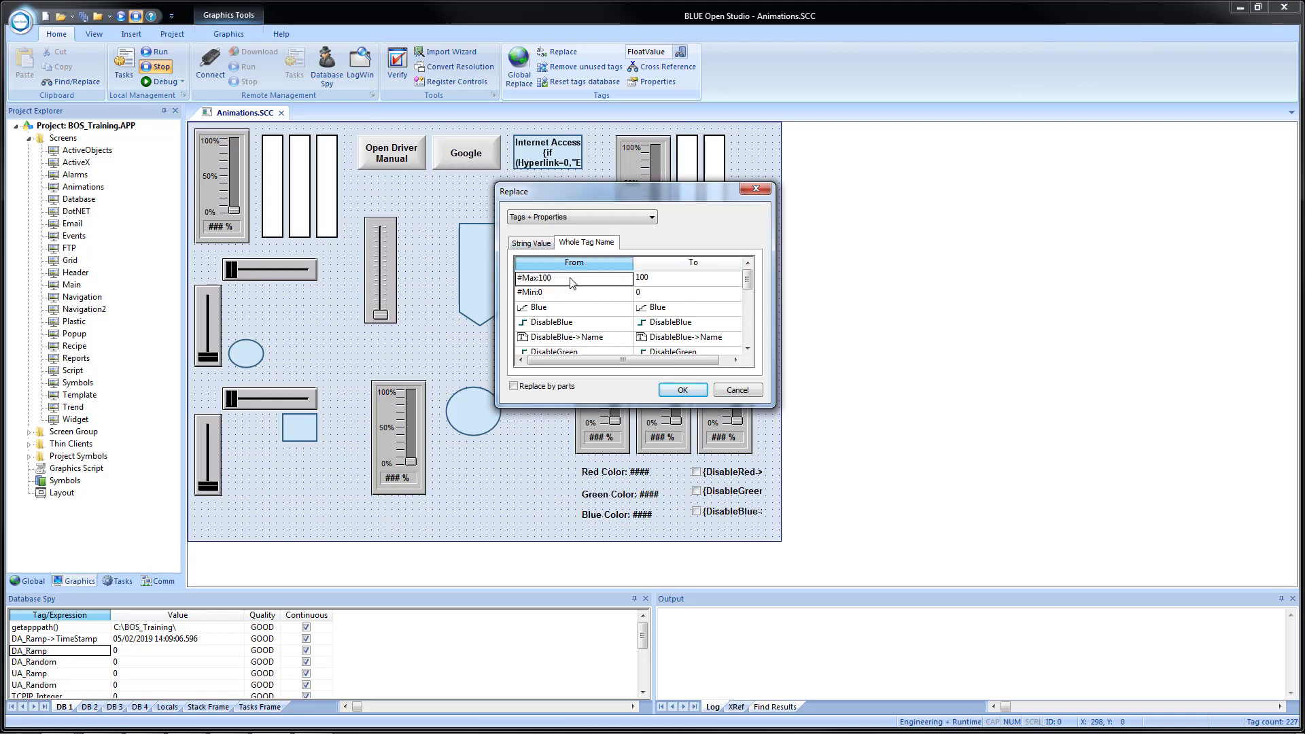
{"action": "left_click", "coordinate": [697, 294]}
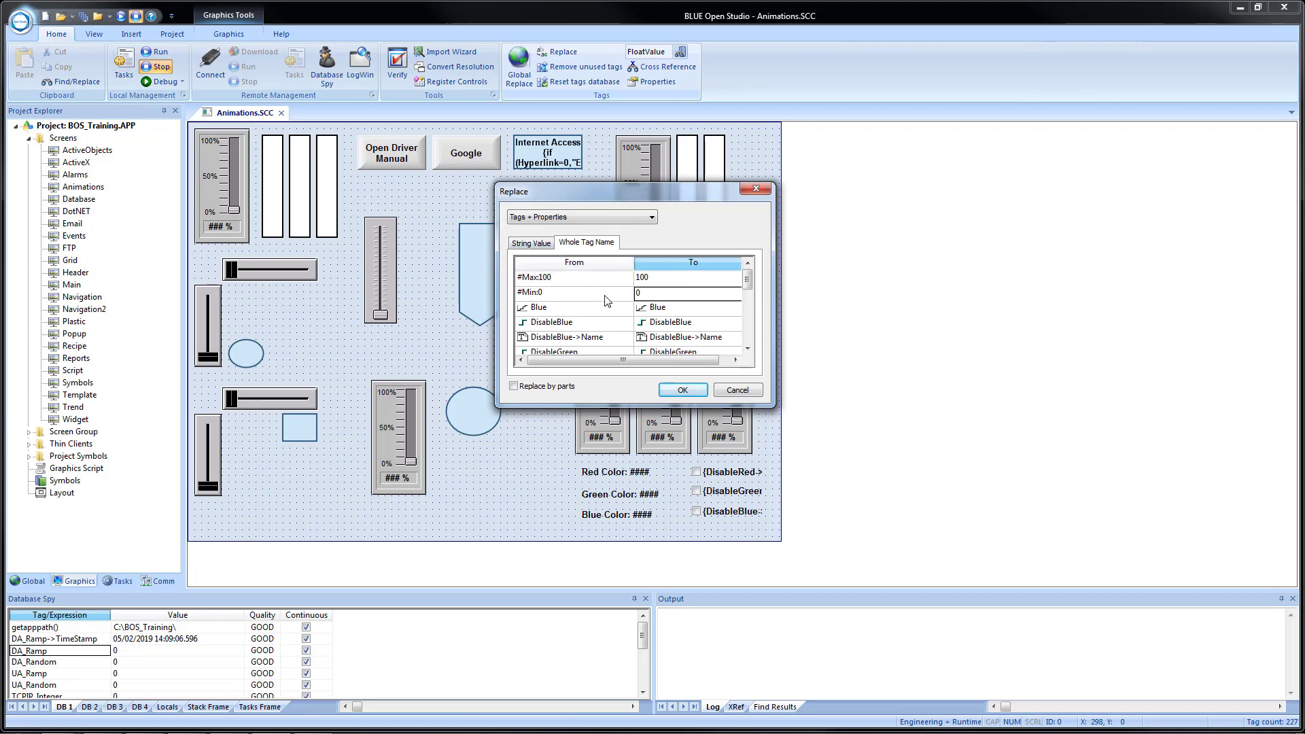
{"action": "left_click", "coordinate": [605, 297]}
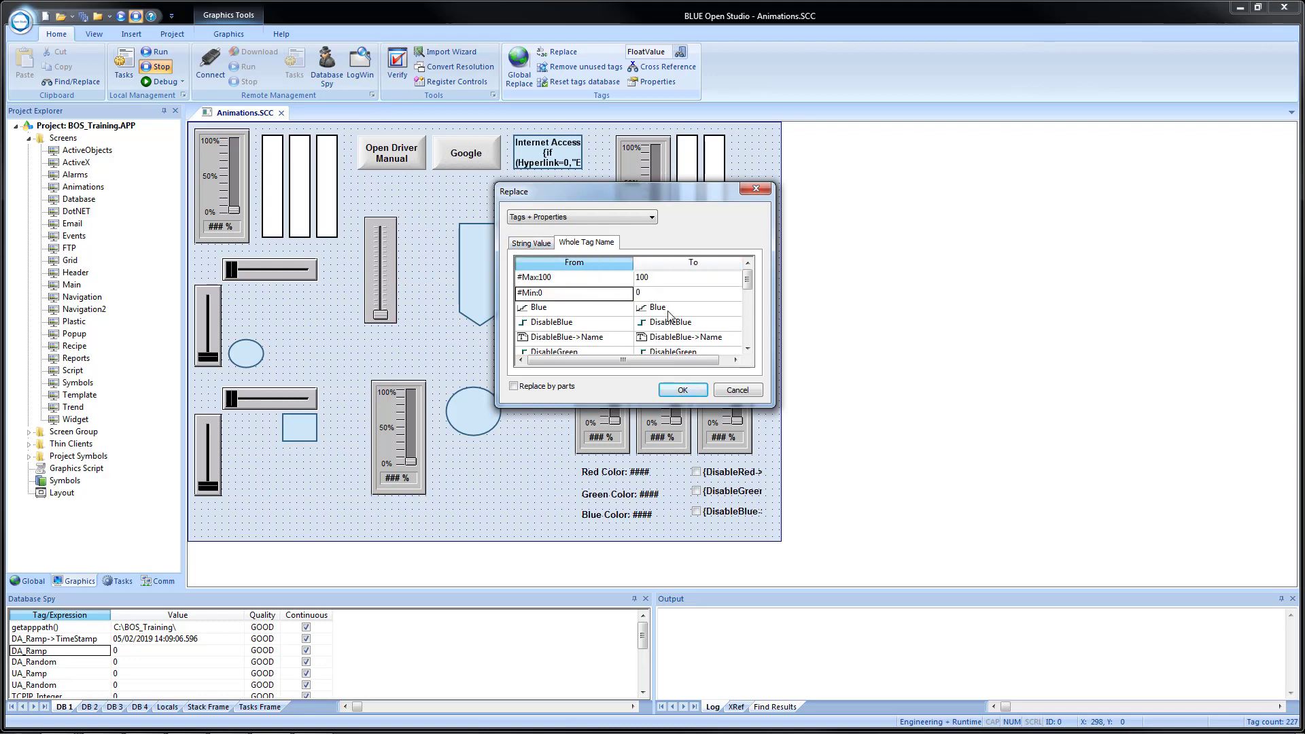
{"action": "left_click", "coordinate": [562, 280]}
{"action": "scroll", "coordinate": [610, 305], "scroll_direction": "down", "scroll_amount": 2}
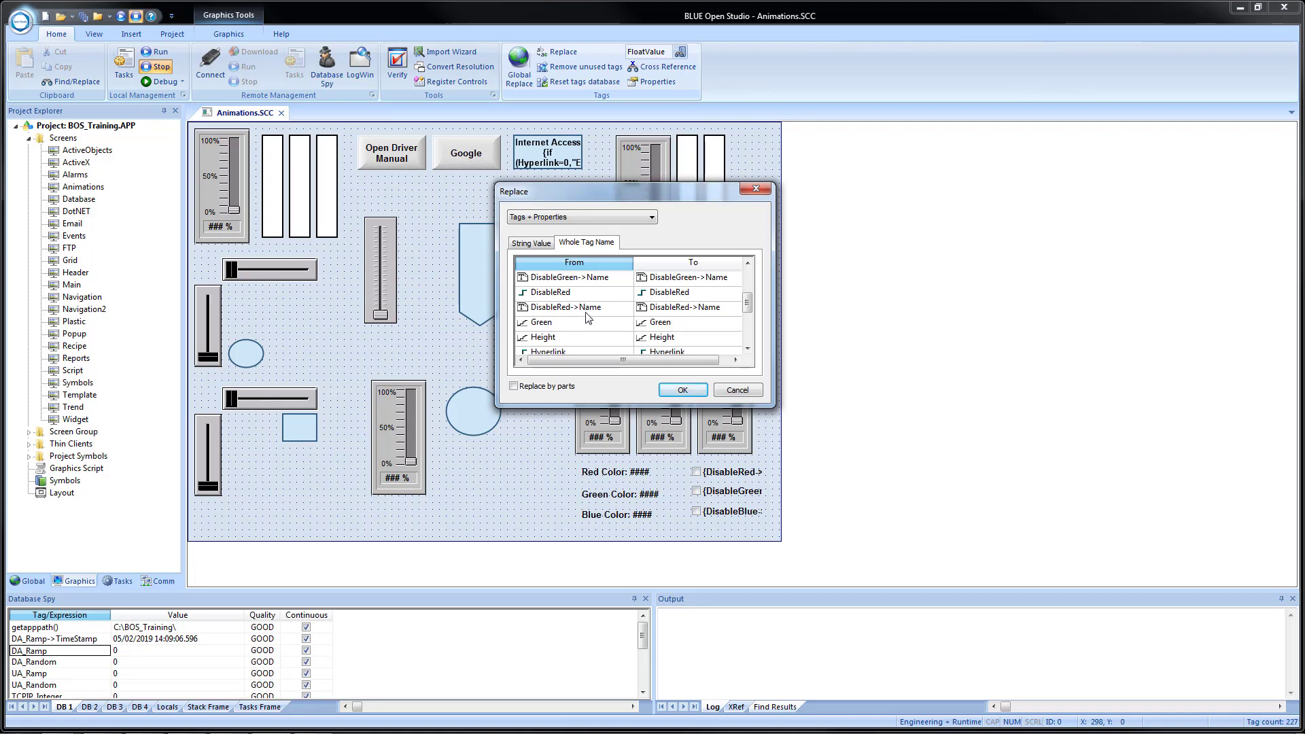
{"action": "scroll", "coordinate": [594, 333], "scroll_direction": "down", "scroll_amount": 3}
{"action": "scroll", "coordinate": [594, 334], "scroll_direction": "up", "scroll_amount": 5}
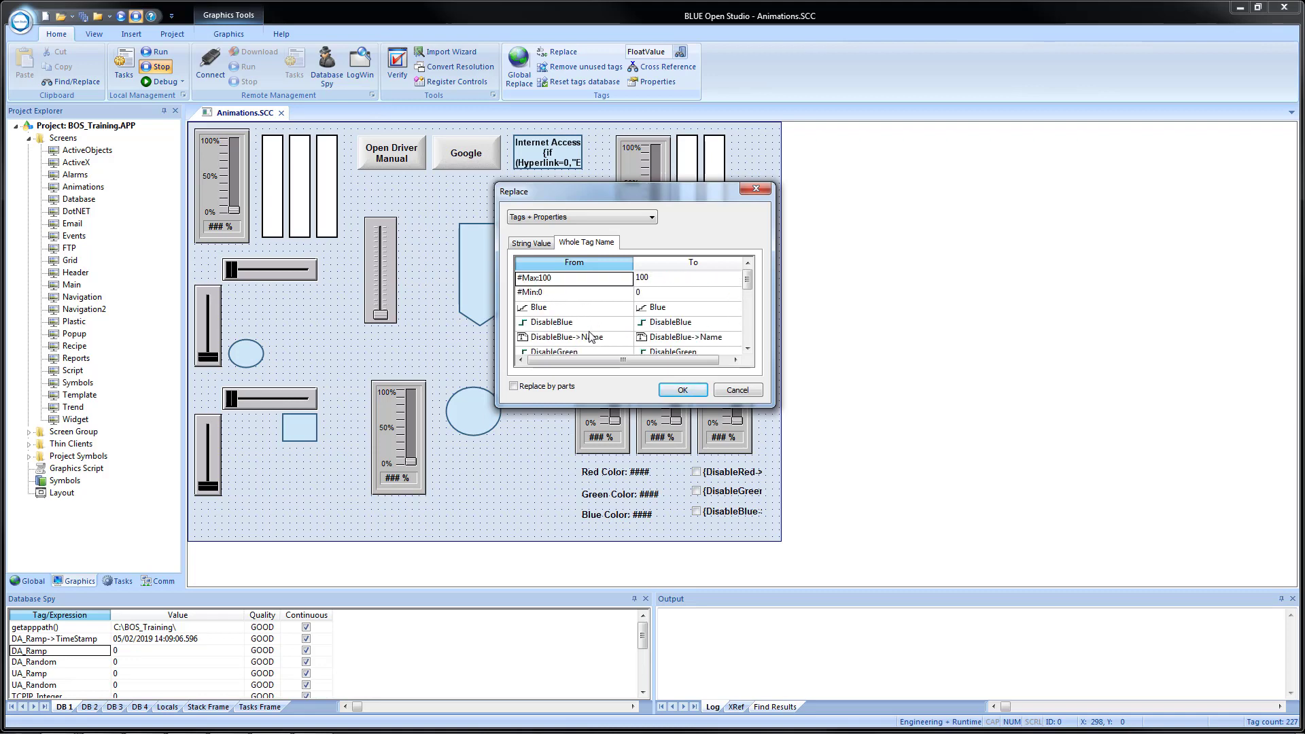
- Open the Object Finder for the Blue tag's replacement entry, view the available tags, and cancel without choosing one
{"action": "left_click", "coordinate": [556, 310]}
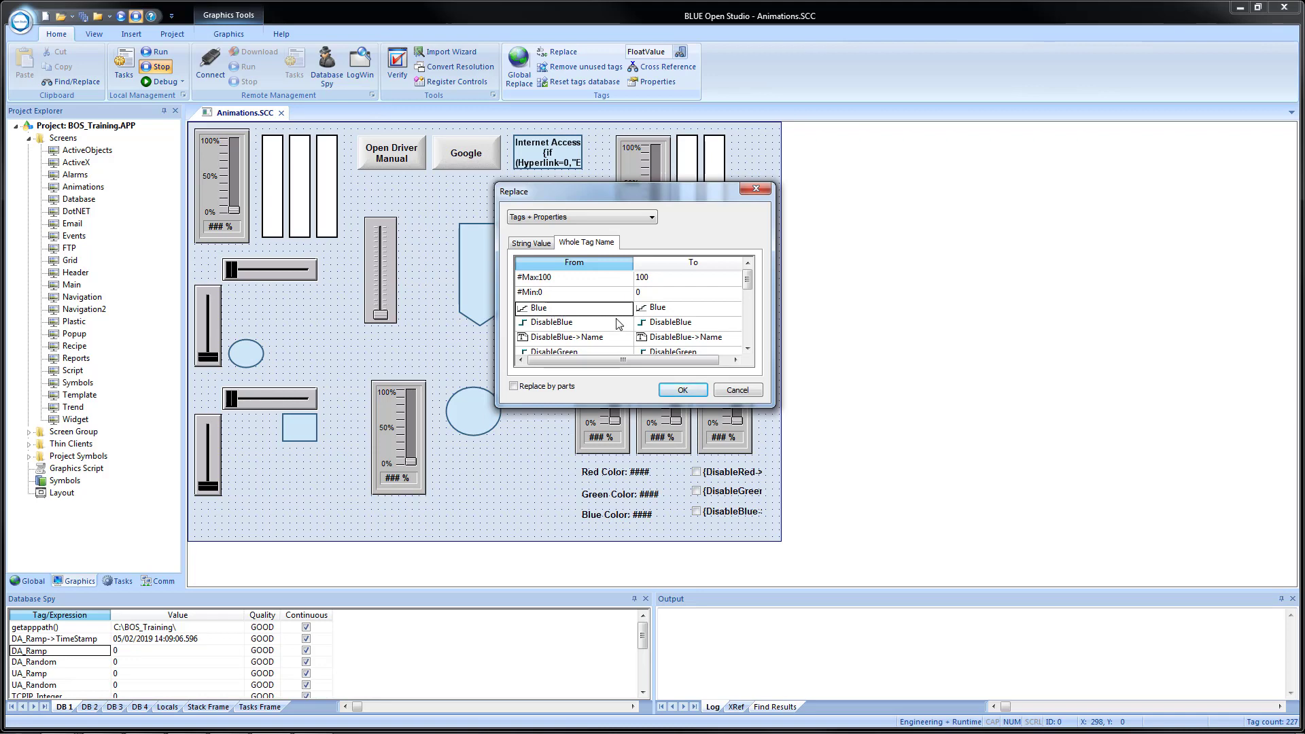
{"action": "left_click", "coordinate": [659, 313]}
{"action": "right_click", "coordinate": [659, 311]}
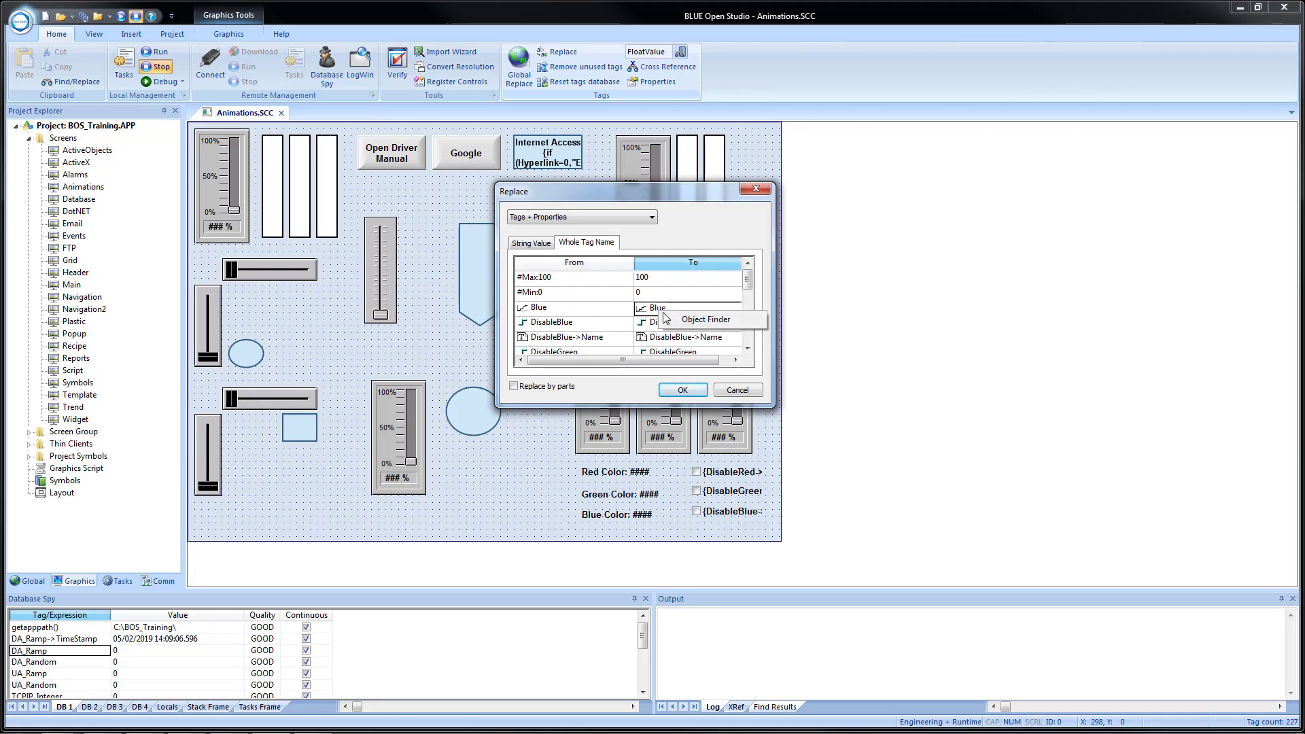
{"action": "left_click", "coordinate": [677, 321]}
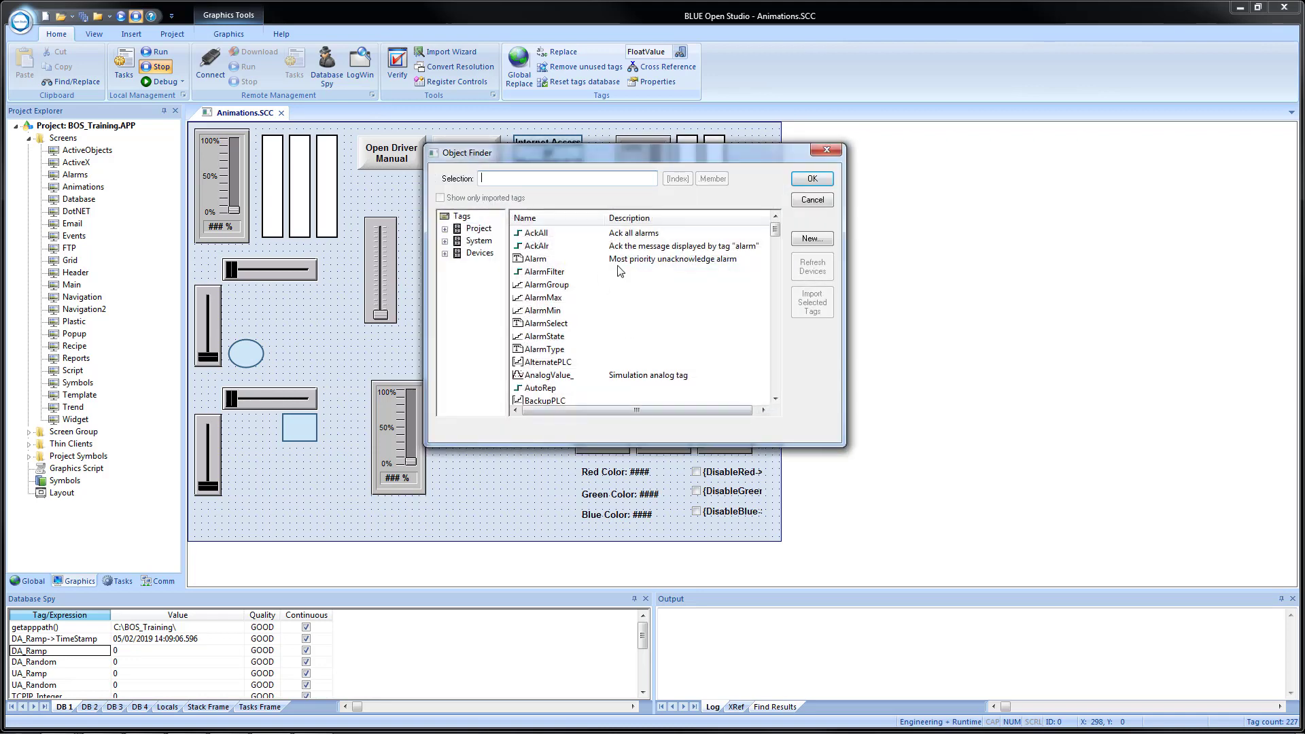
{"action": "left_click", "coordinate": [812, 199]}
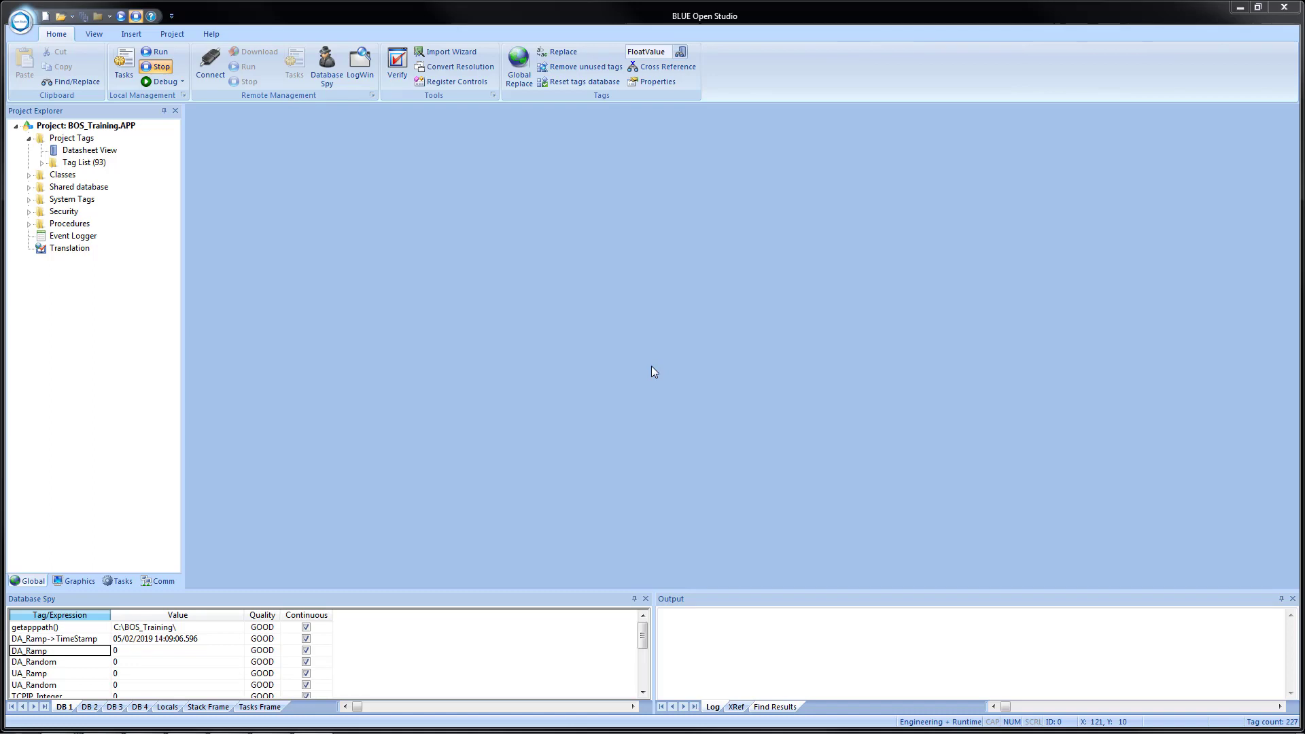
- Start a Global Replace of tags and choose AlarmGroup as the From tag using the Object Finder
{"action": "left_click", "coordinate": [516, 63]}
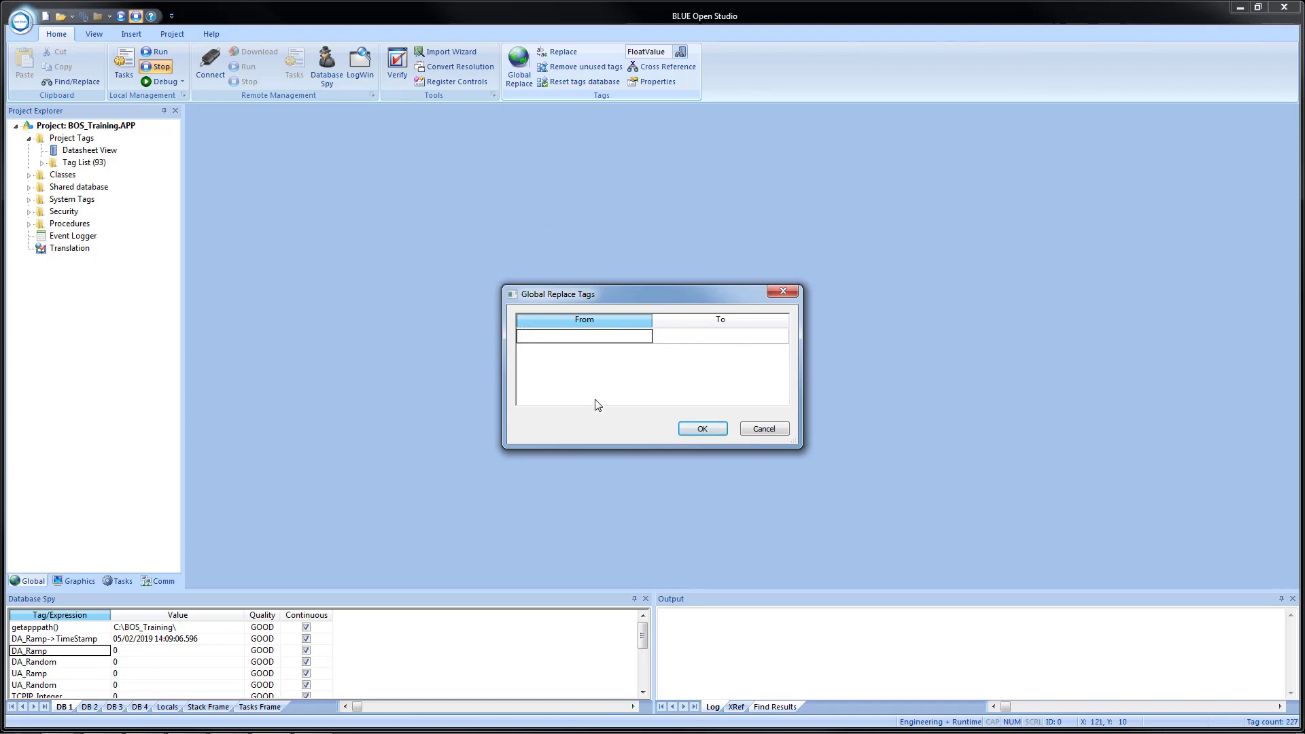
{"action": "right_click", "coordinate": [606, 338]}
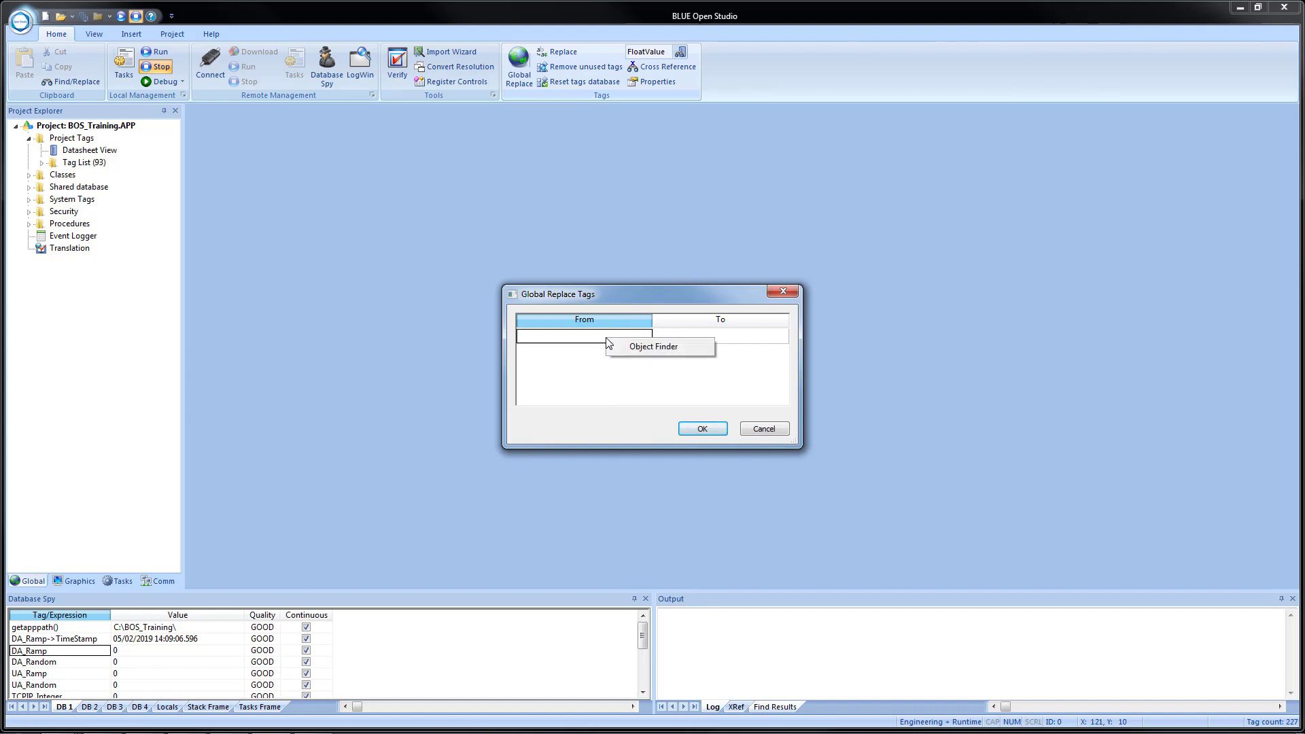
{"action": "left_click", "coordinate": [629, 349]}
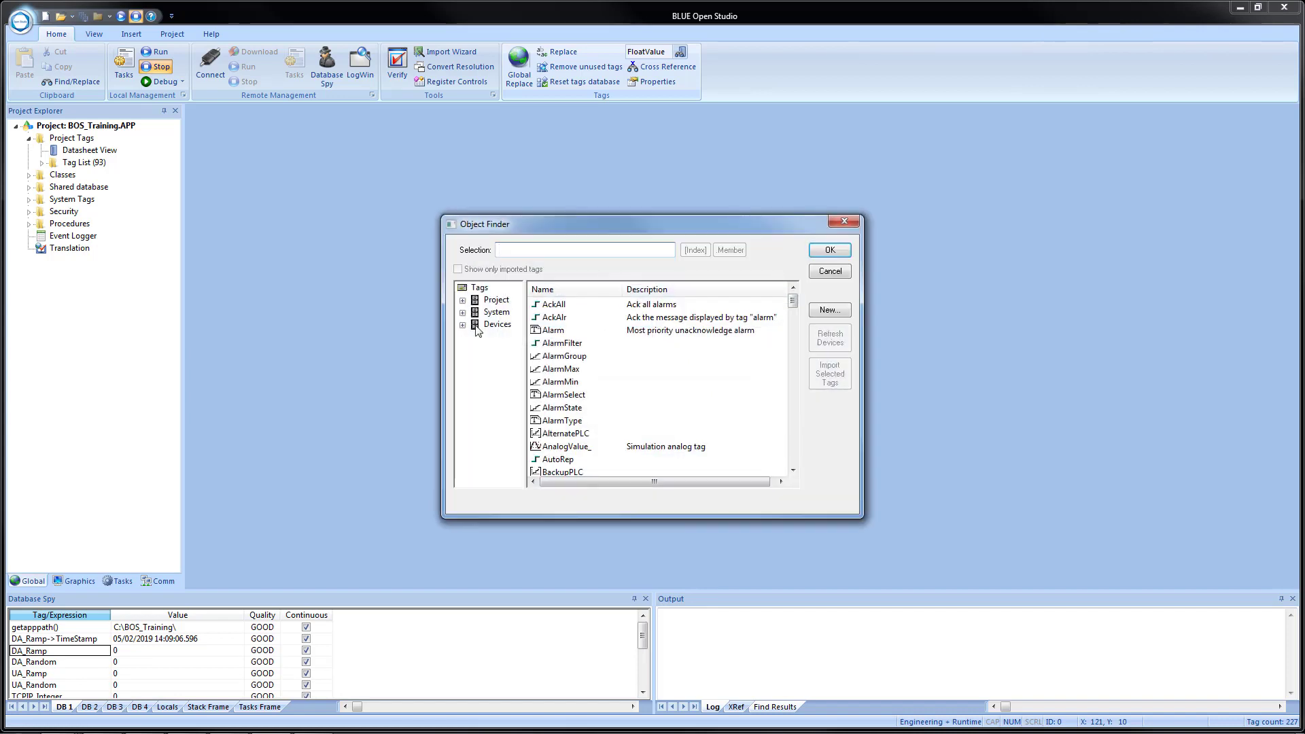
{"action": "left_click", "coordinate": [729, 355]}
{"action": "left_click", "coordinate": [823, 257]}
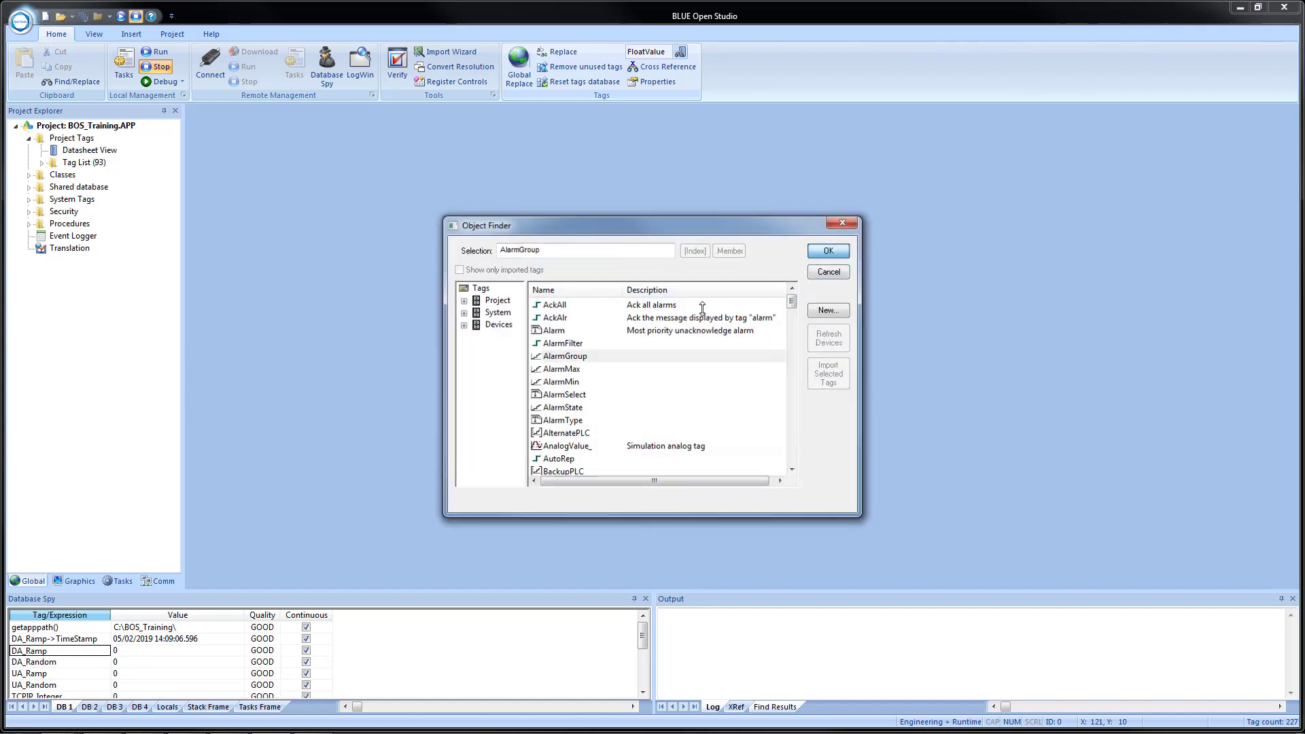
- Choose AlarmState as the To tag for the AlarmGroup entry using the Object Finder
{"action": "left_click", "coordinate": [689, 342]}
{"action": "right_click", "coordinate": [689, 341]}
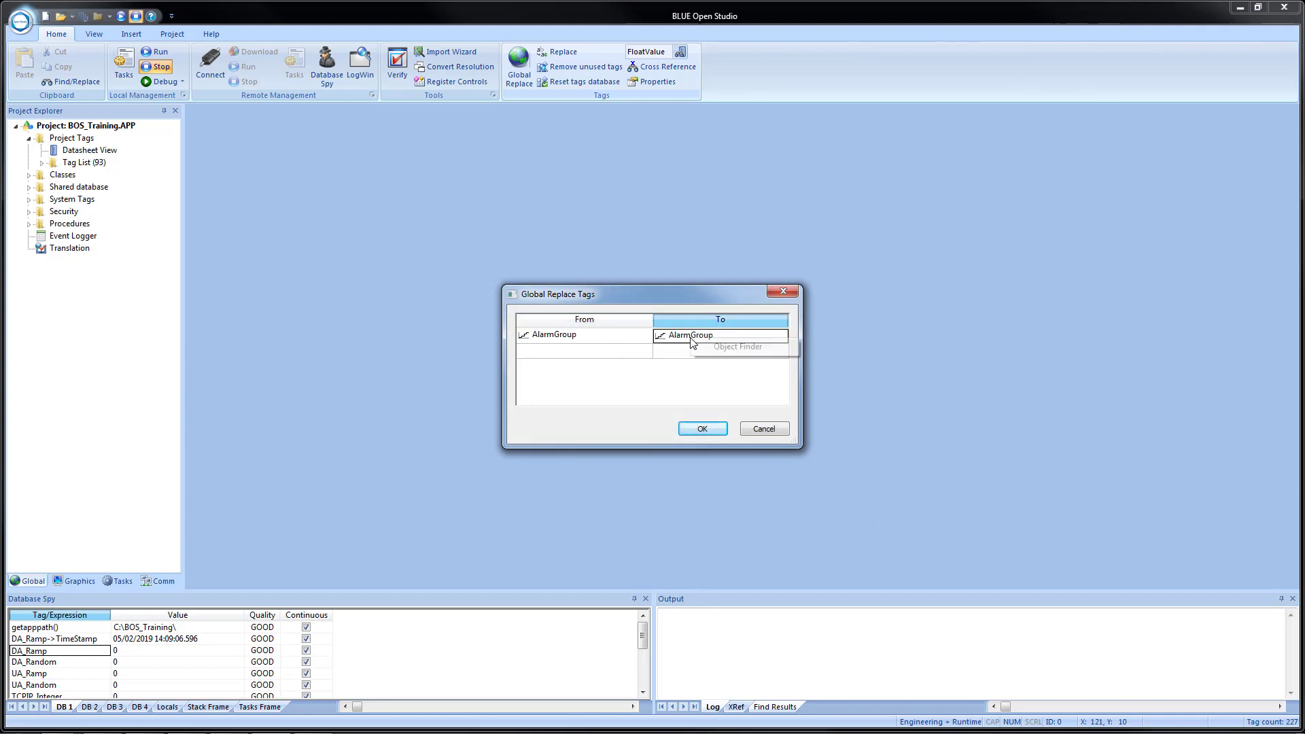
{"action": "left_click", "coordinate": [761, 352]}
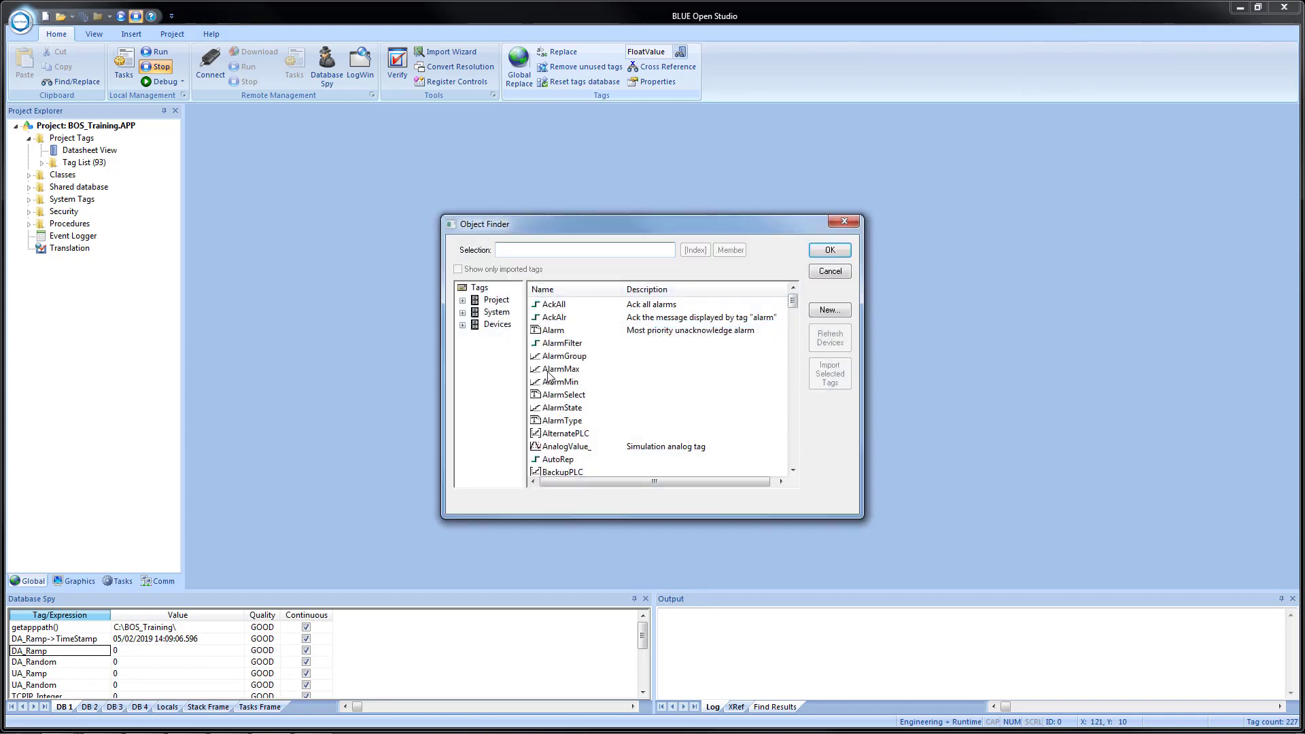
{"action": "left_click", "coordinate": [555, 408]}
{"action": "left_click", "coordinate": [831, 251]}
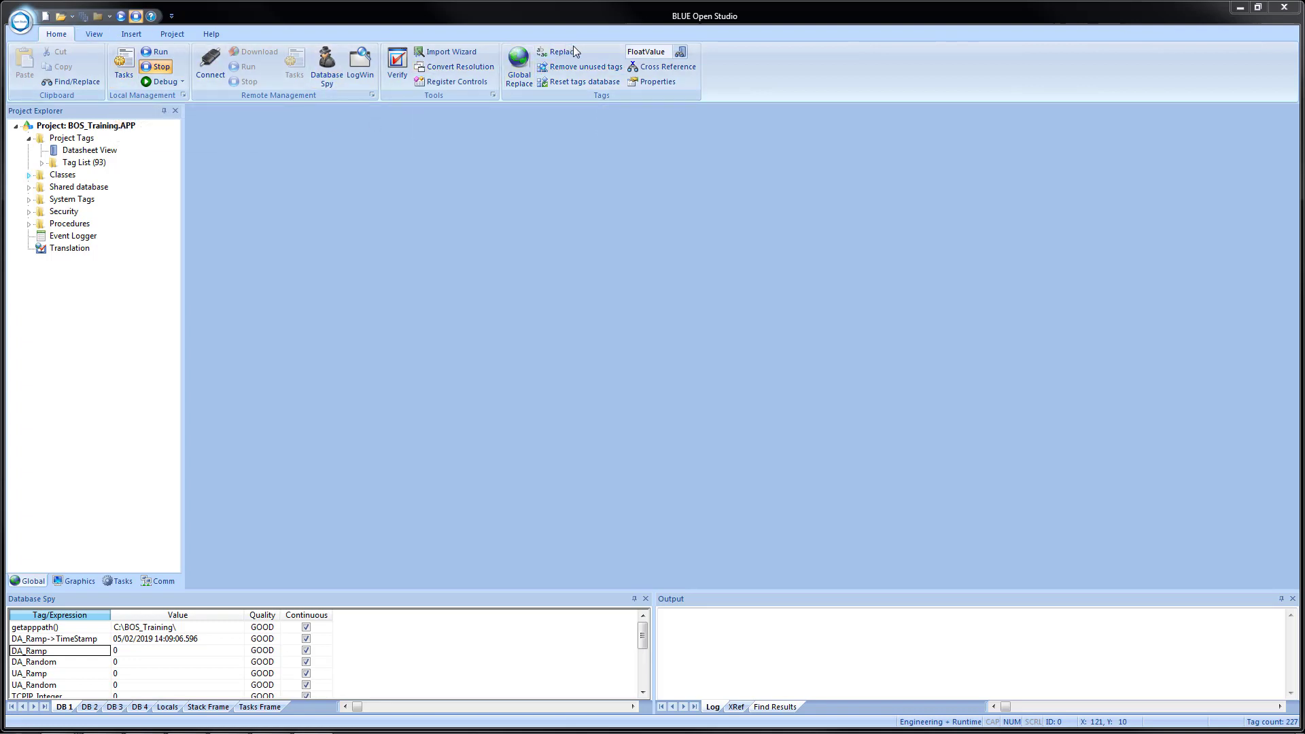
- Run the removal of unused tags on the project and dismiss the resulting message
{"action": "left_click", "coordinate": [574, 68]}
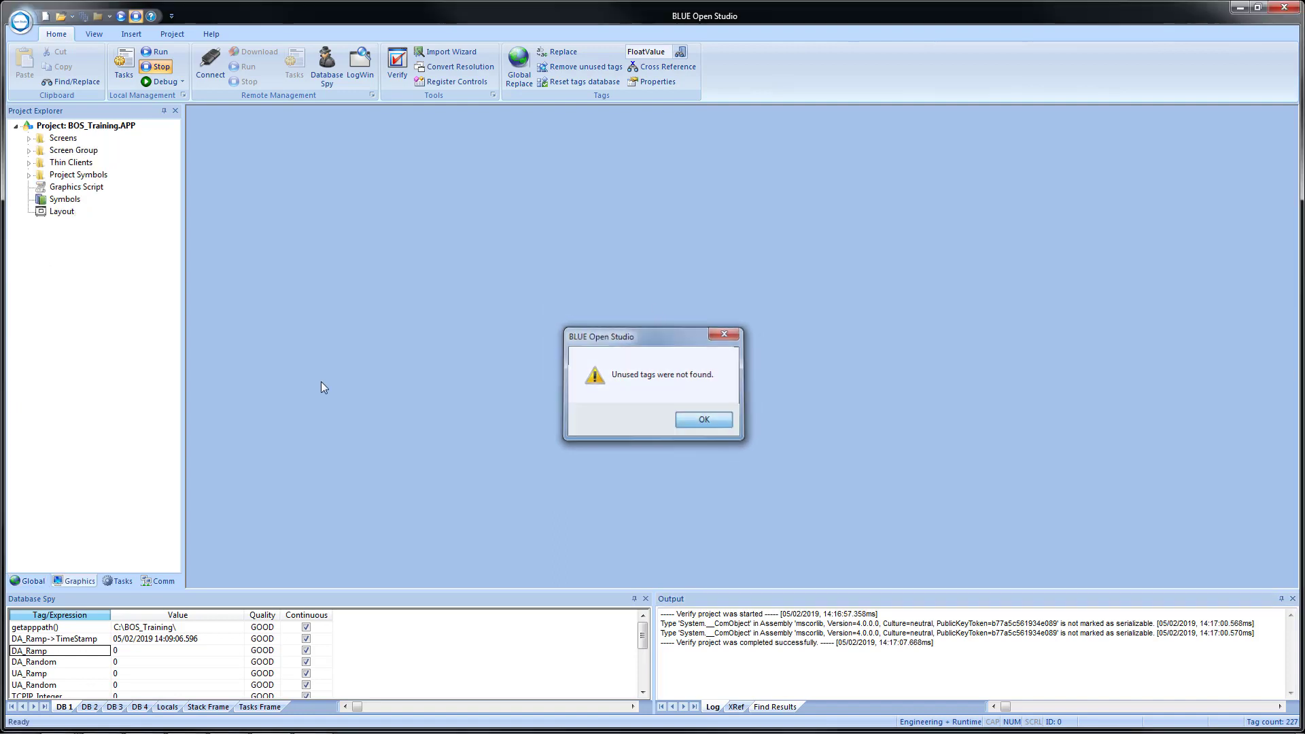
{"action": "left_click", "coordinate": [705, 421]}
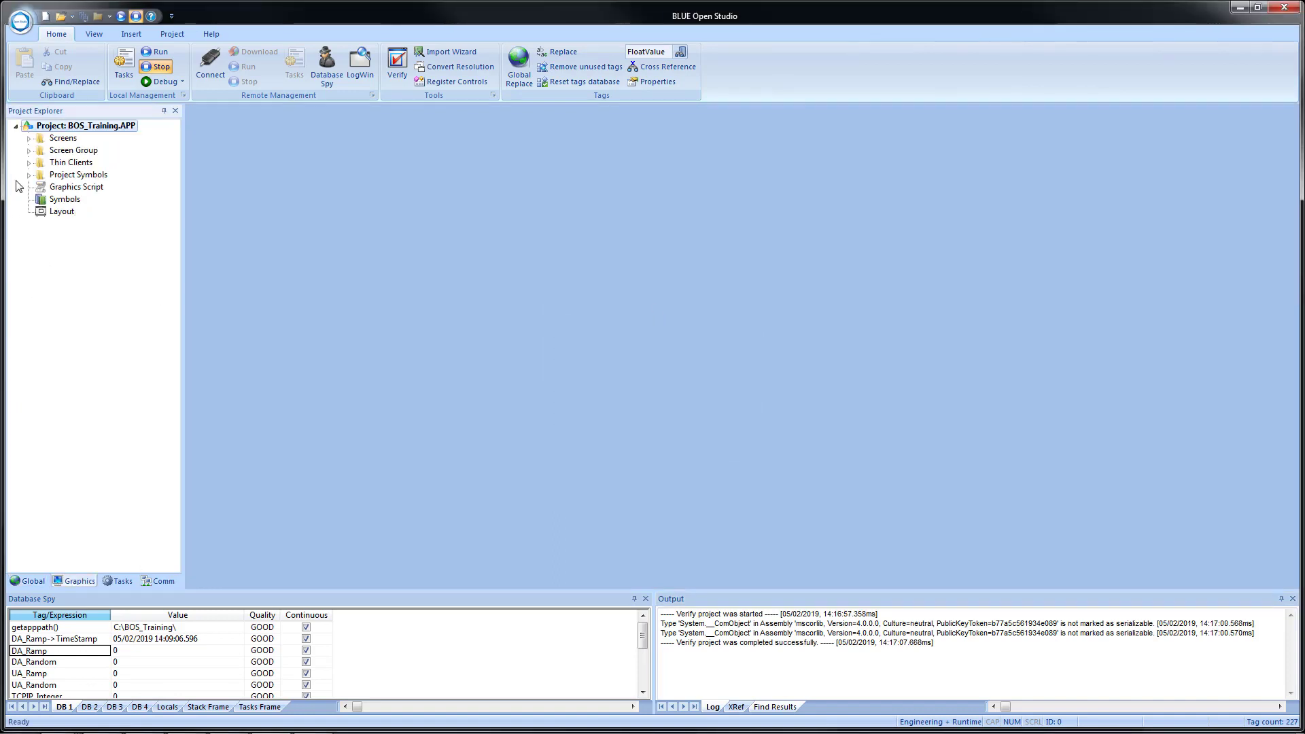
- Delete the downward-pointing shape and its adjacent vertical slider from the Animations screen, save and close it, and run unused-tag removal again
{"action": "left_click", "coordinate": [28, 139]}
{"action": "left_click", "coordinate": [28, 139]}
{"action": "left_click", "coordinate": [28, 138]}
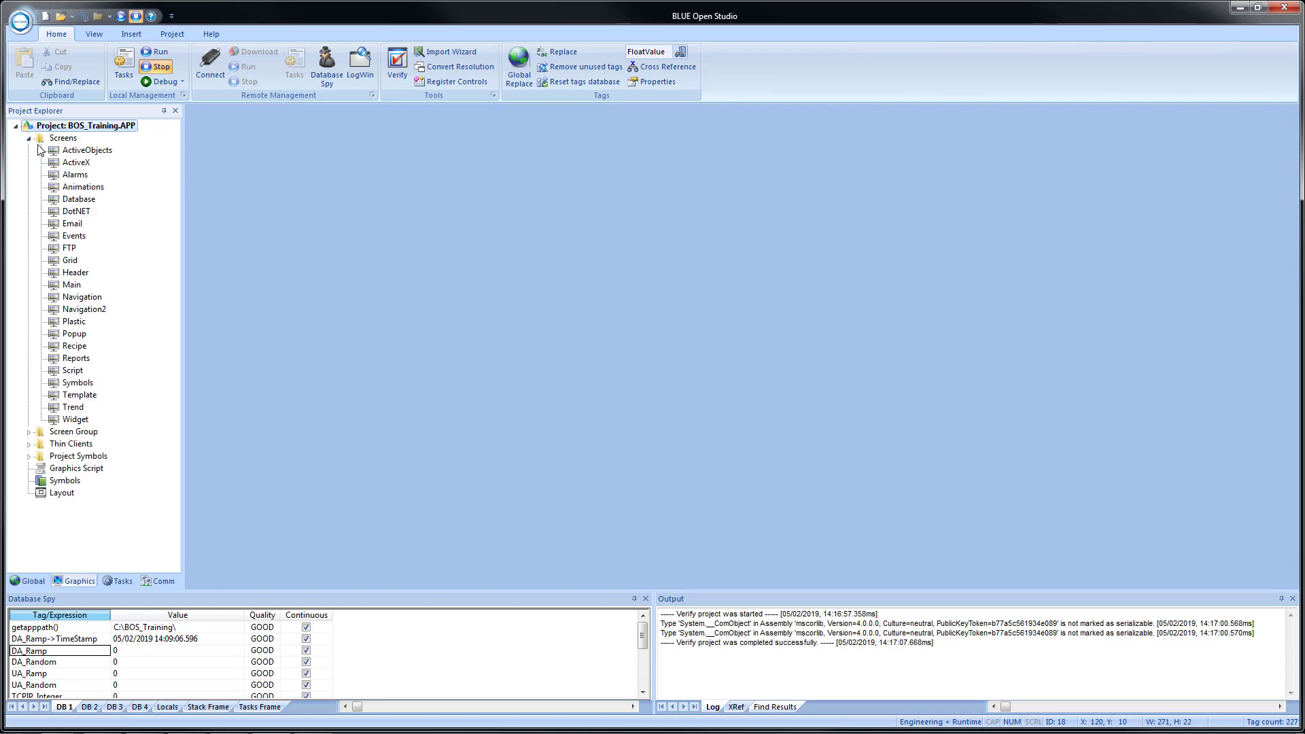
{"action": "double_click", "coordinate": [71, 188]}
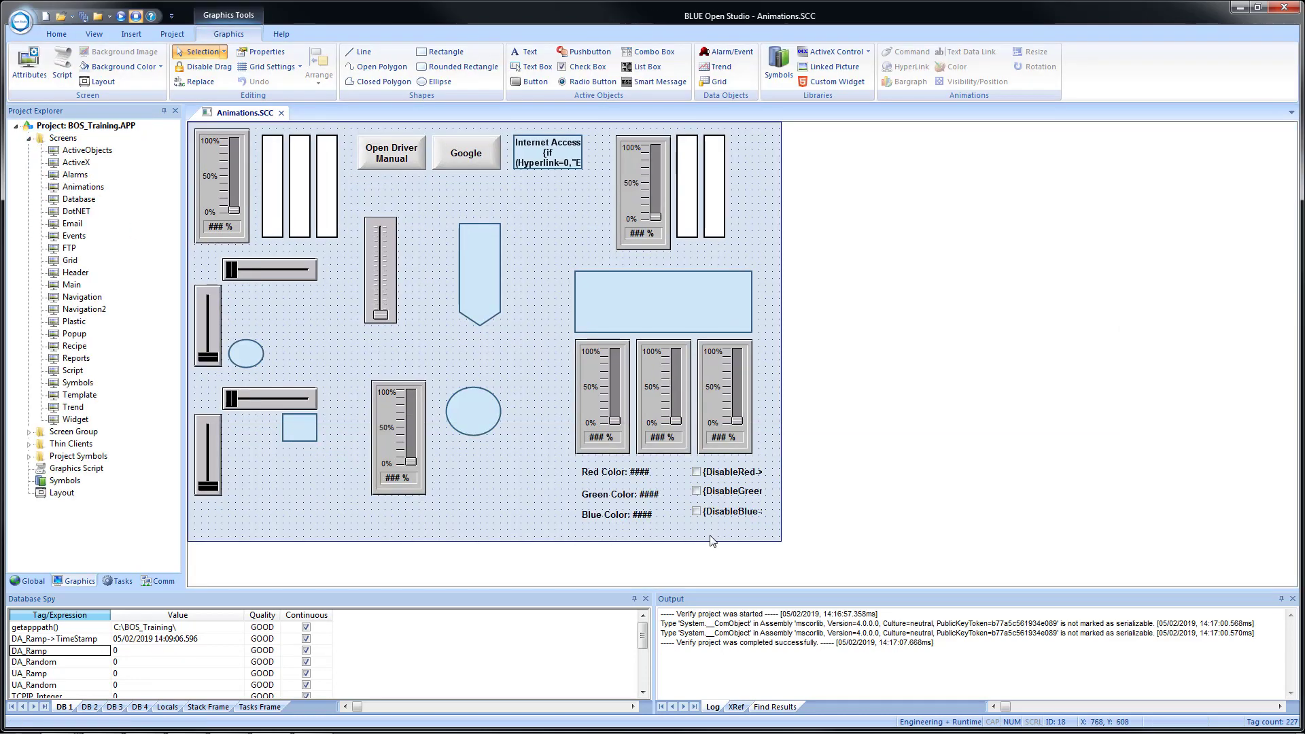
{"action": "left_click", "coordinate": [475, 275]}
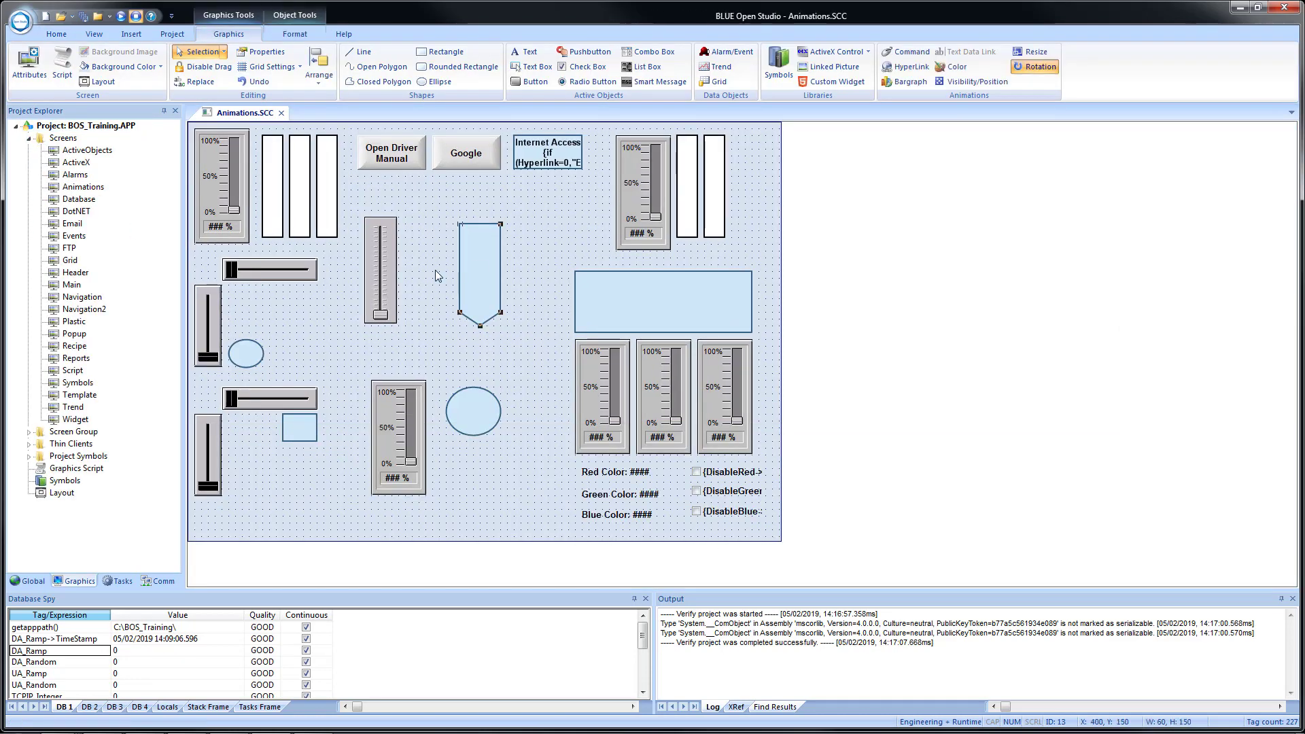
{"action": "left_click", "coordinate": [371, 253], "text": "shift"}
{"action": "key", "text": "Delete"}
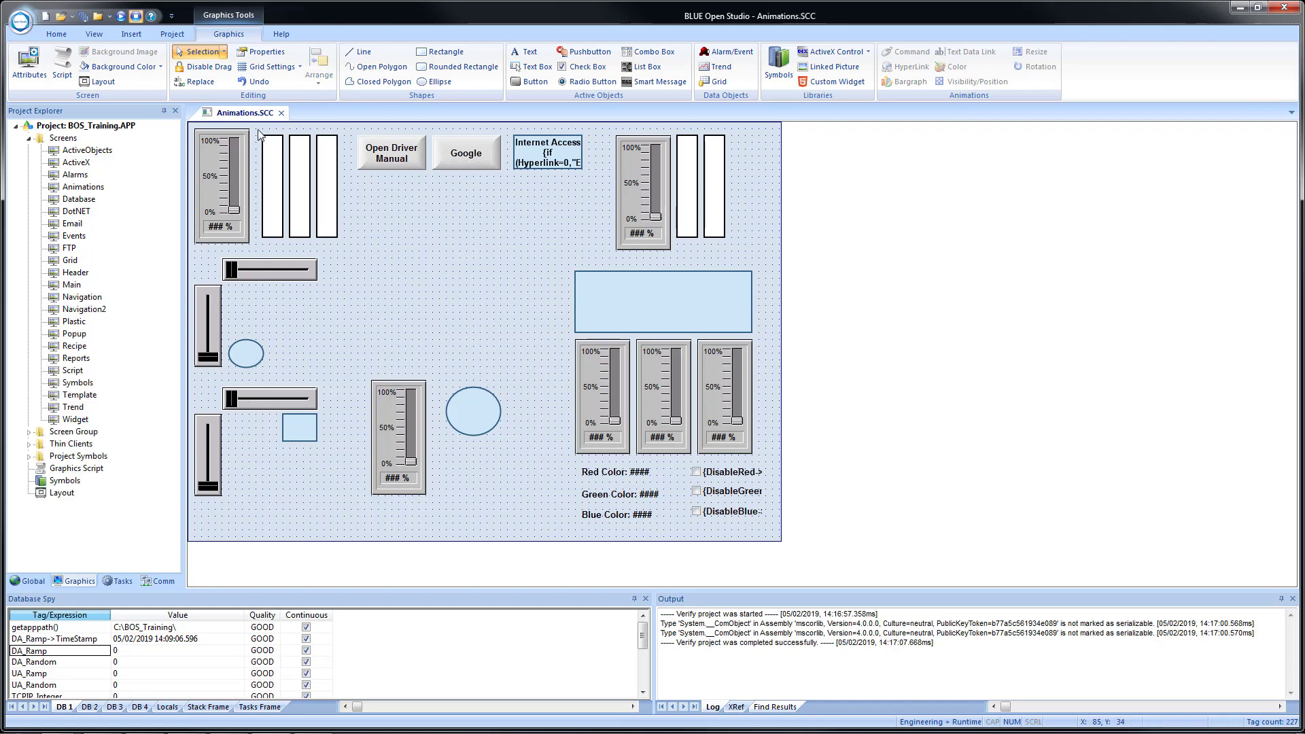
{"action": "left_click", "coordinate": [281, 113]}
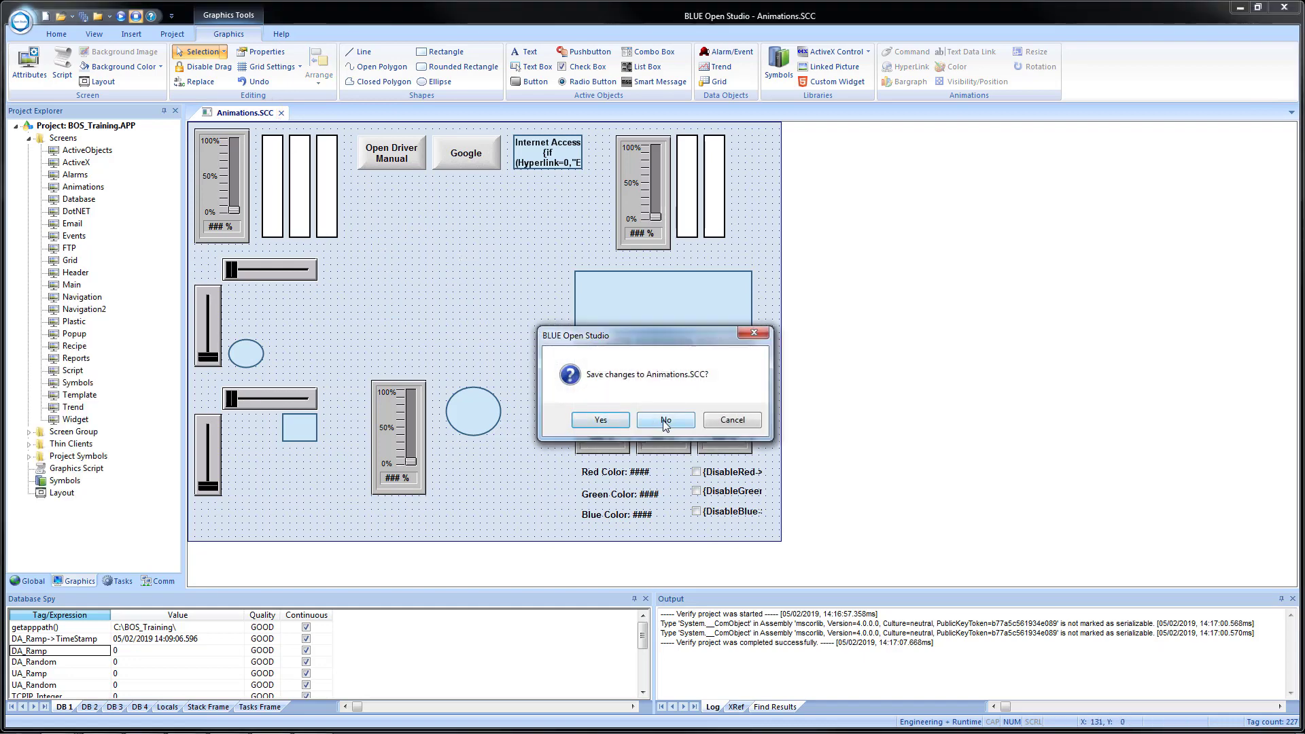
{"action": "left_click", "coordinate": [601, 420]}
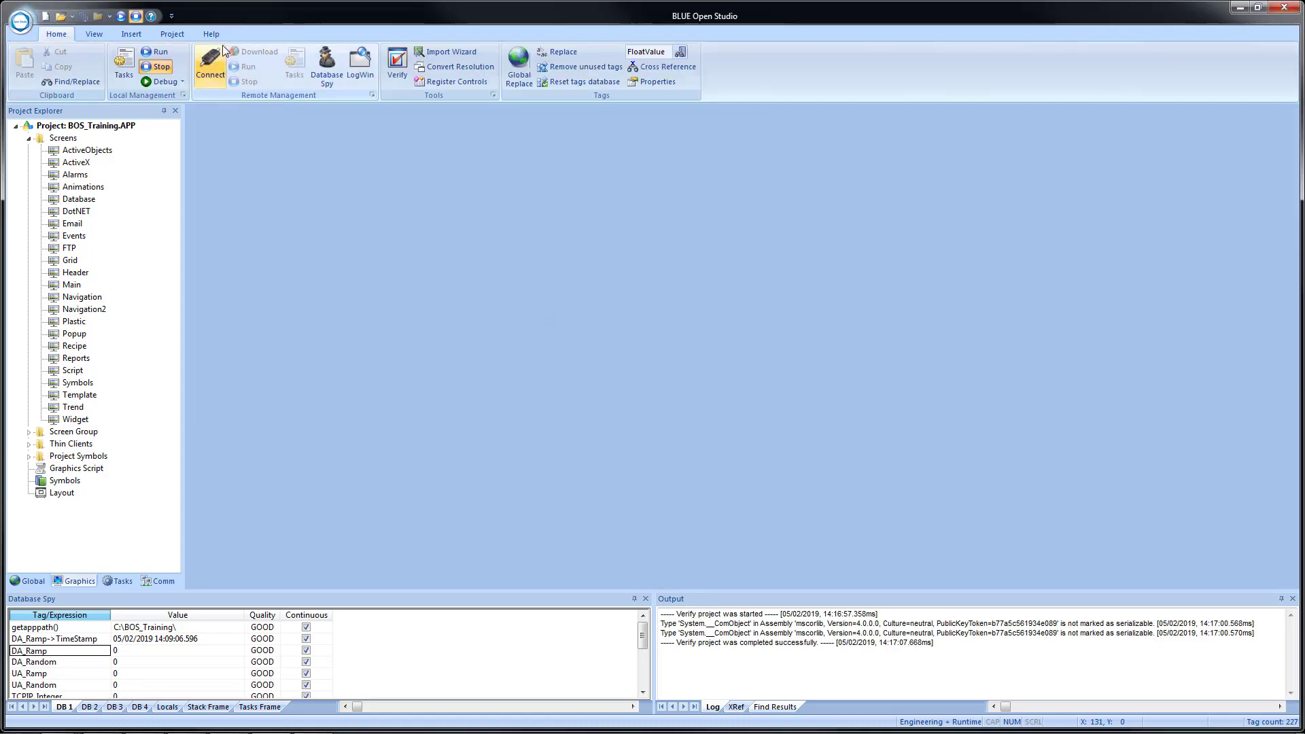
{"action": "left_click", "coordinate": [563, 68]}
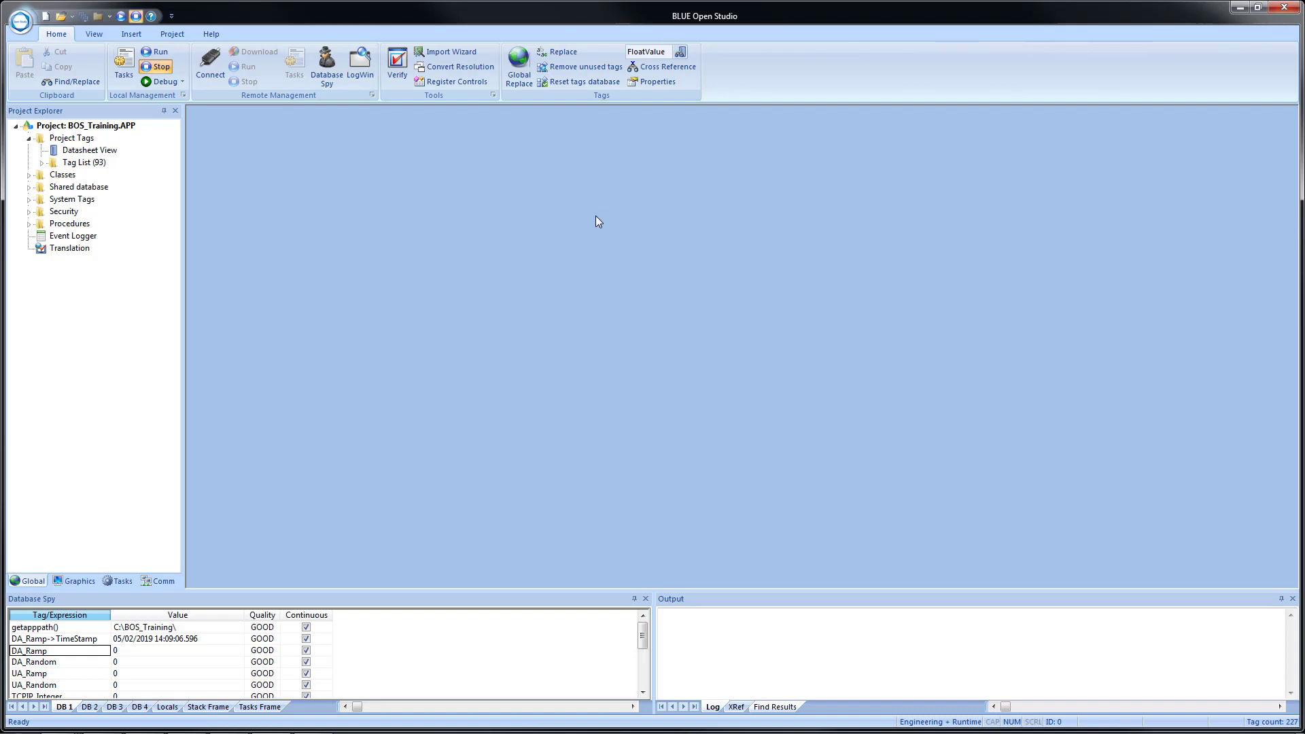
- Set DA_Random to 25 and DA_Ramp to 99 in the Database Spy, and reset the tags database
{"action": "left_click", "coordinate": [126, 663]}
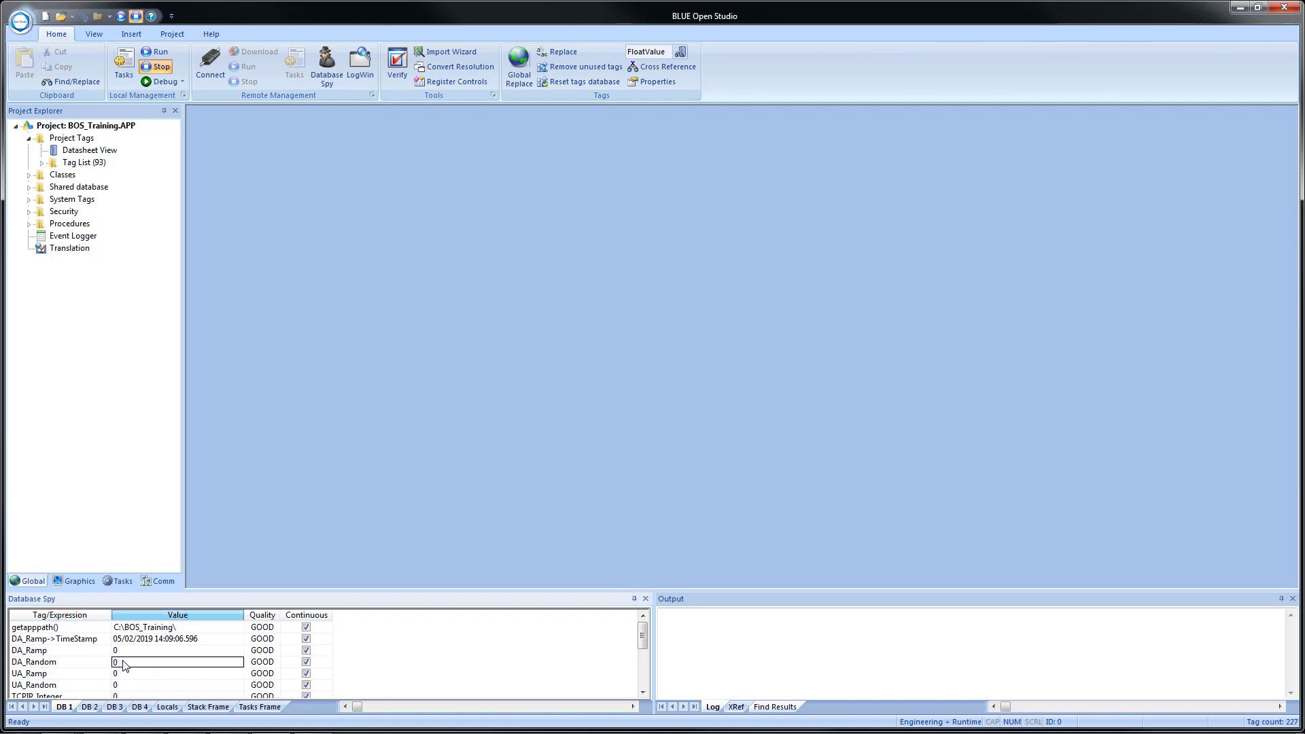
{"action": "type", "text": "25"}
{"action": "left_click", "coordinate": [134, 652]}
{"action": "type", "text": "99"}
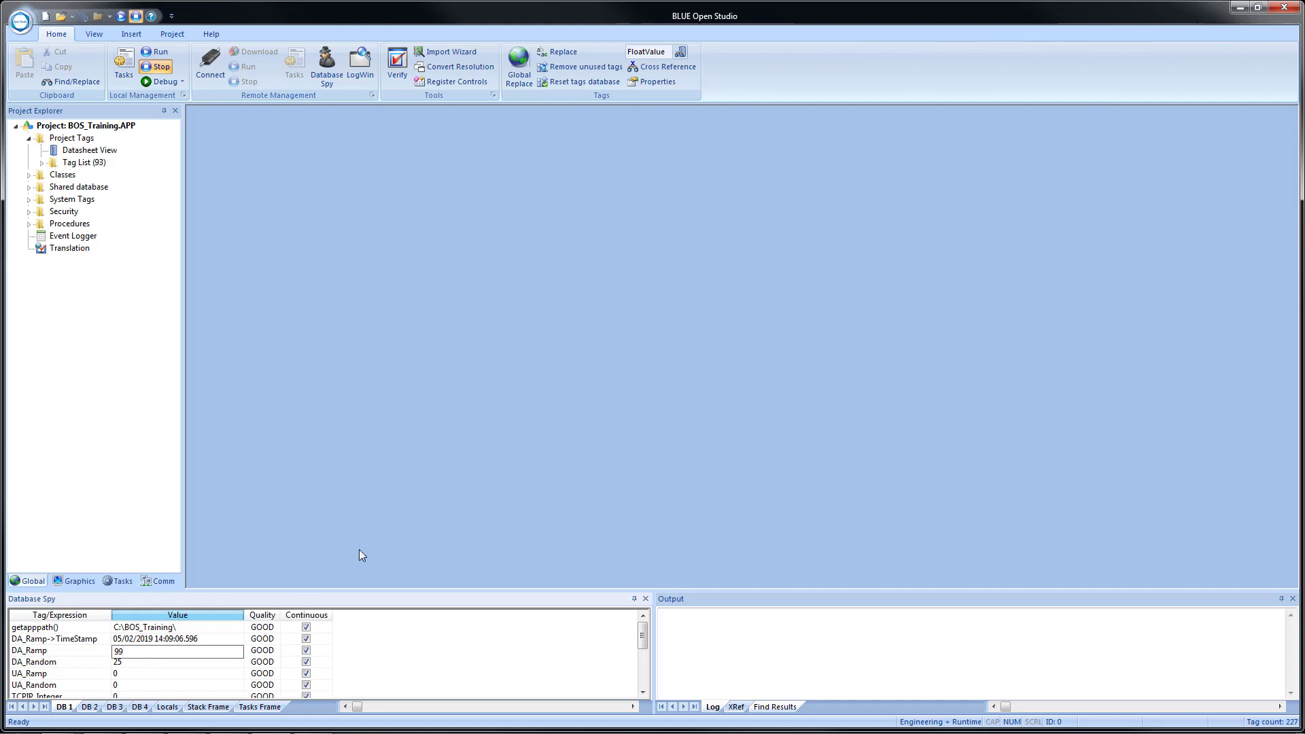
{"action": "key", "text": "Return"}
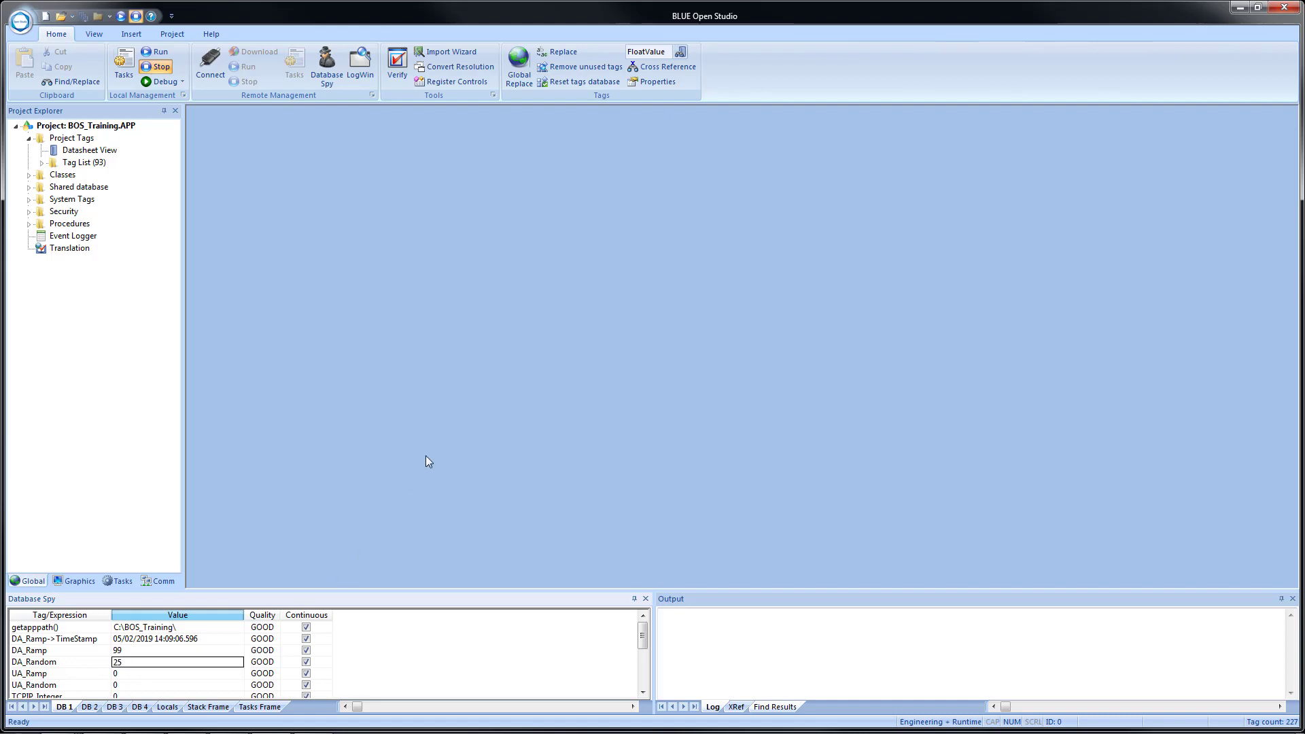
{"action": "left_click", "coordinate": [577, 81]}
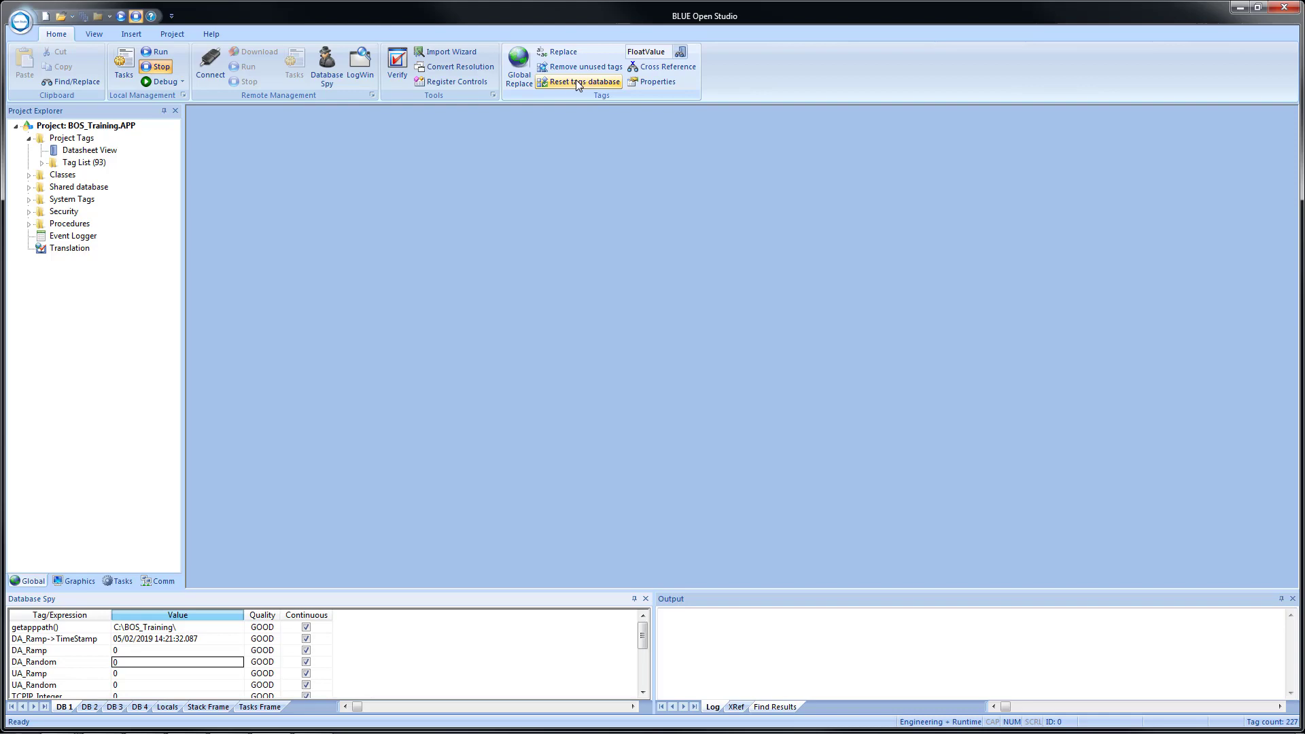